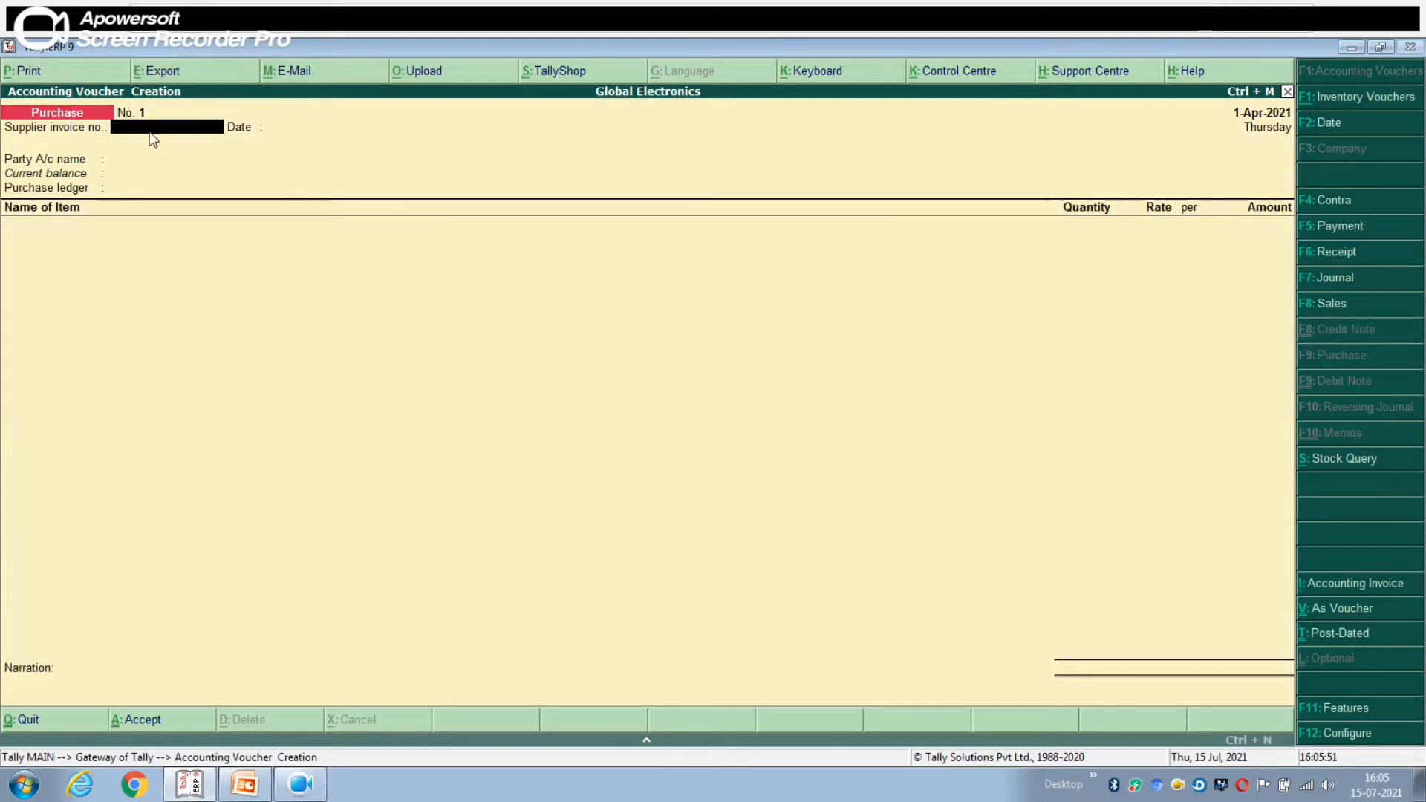
Enter supplier invoice number 1000 on the purchase voucher and keep the invoice date 1-Apr-2021
type("000")
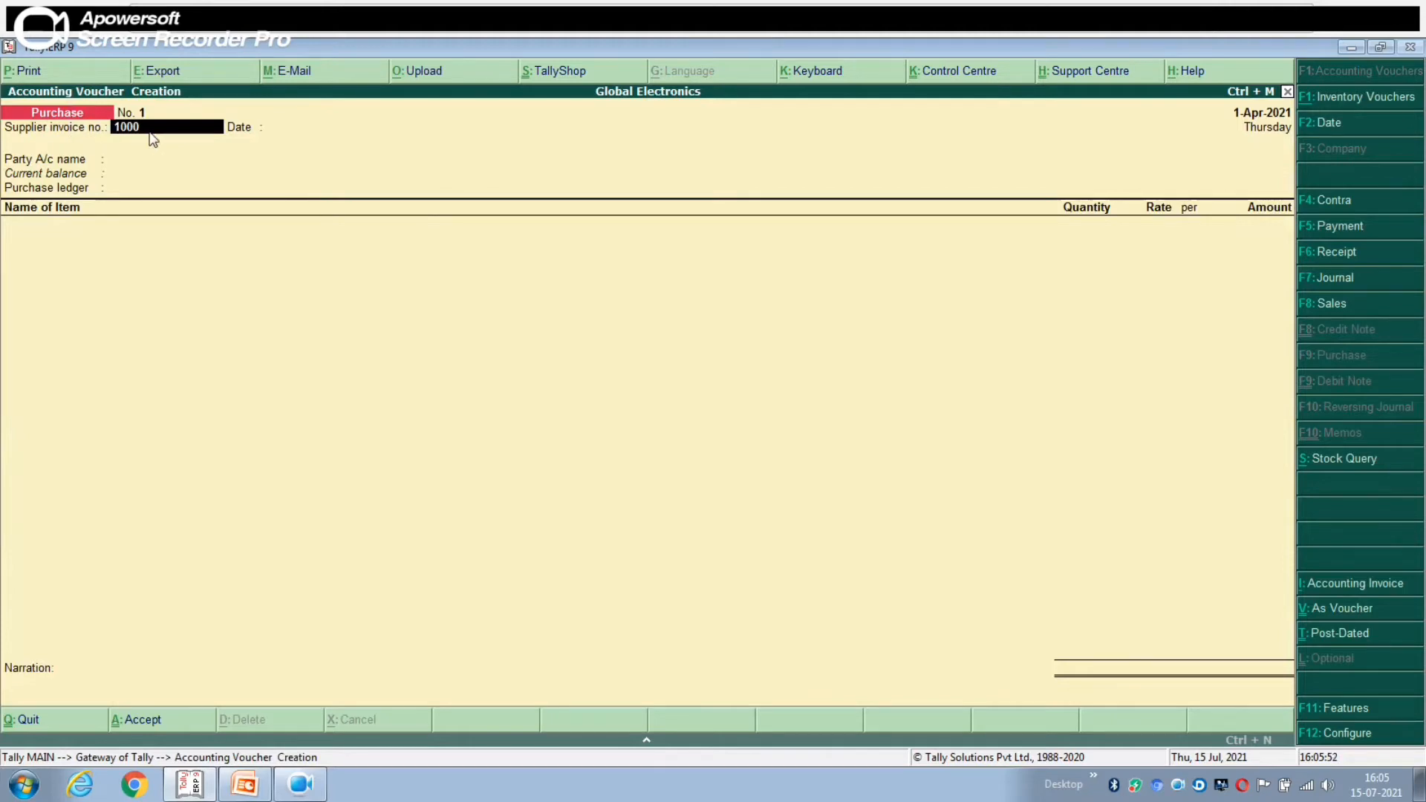
key("Return")
key("Return")
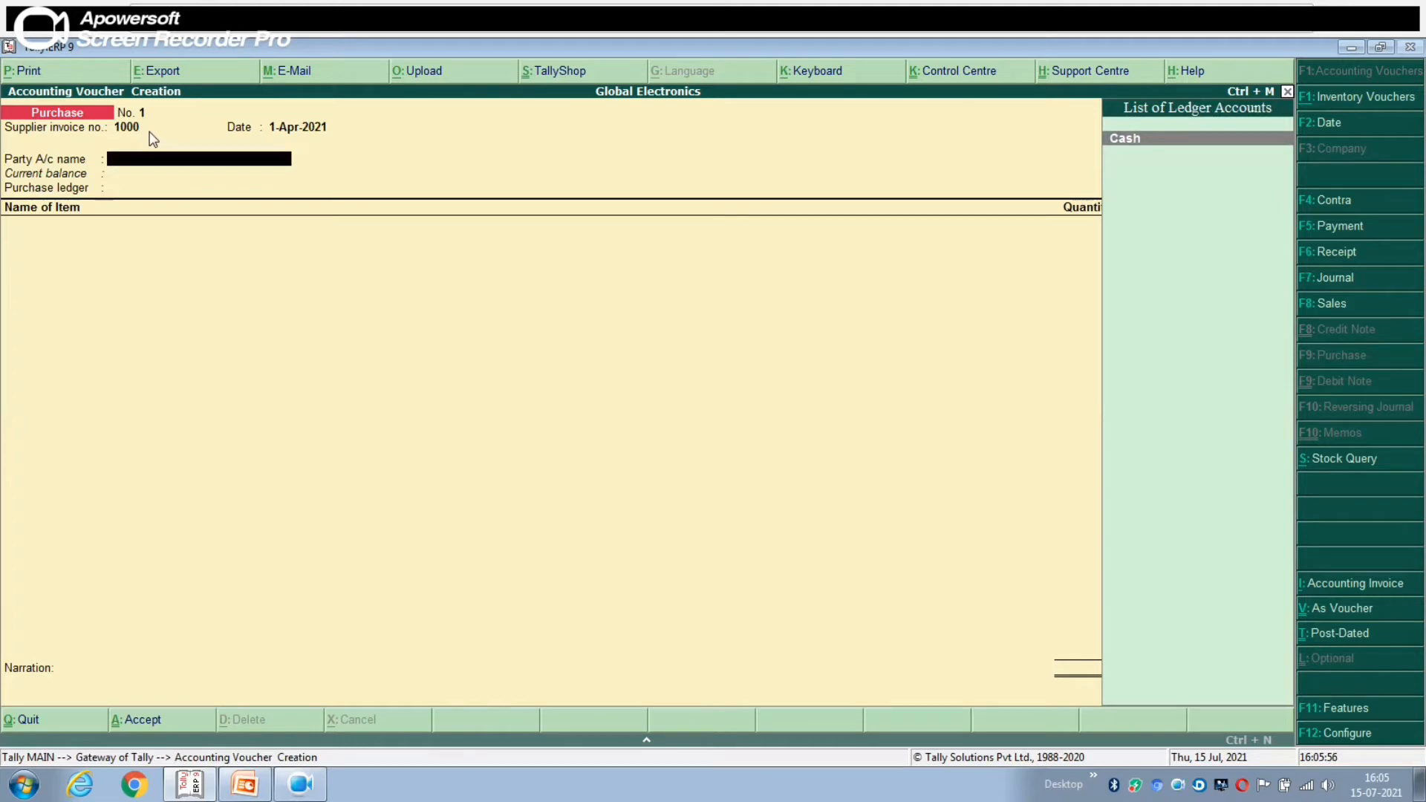
Start a new party ledger named Rifa Electronics and place it under the Sundry Creditors group
key("alt+c")
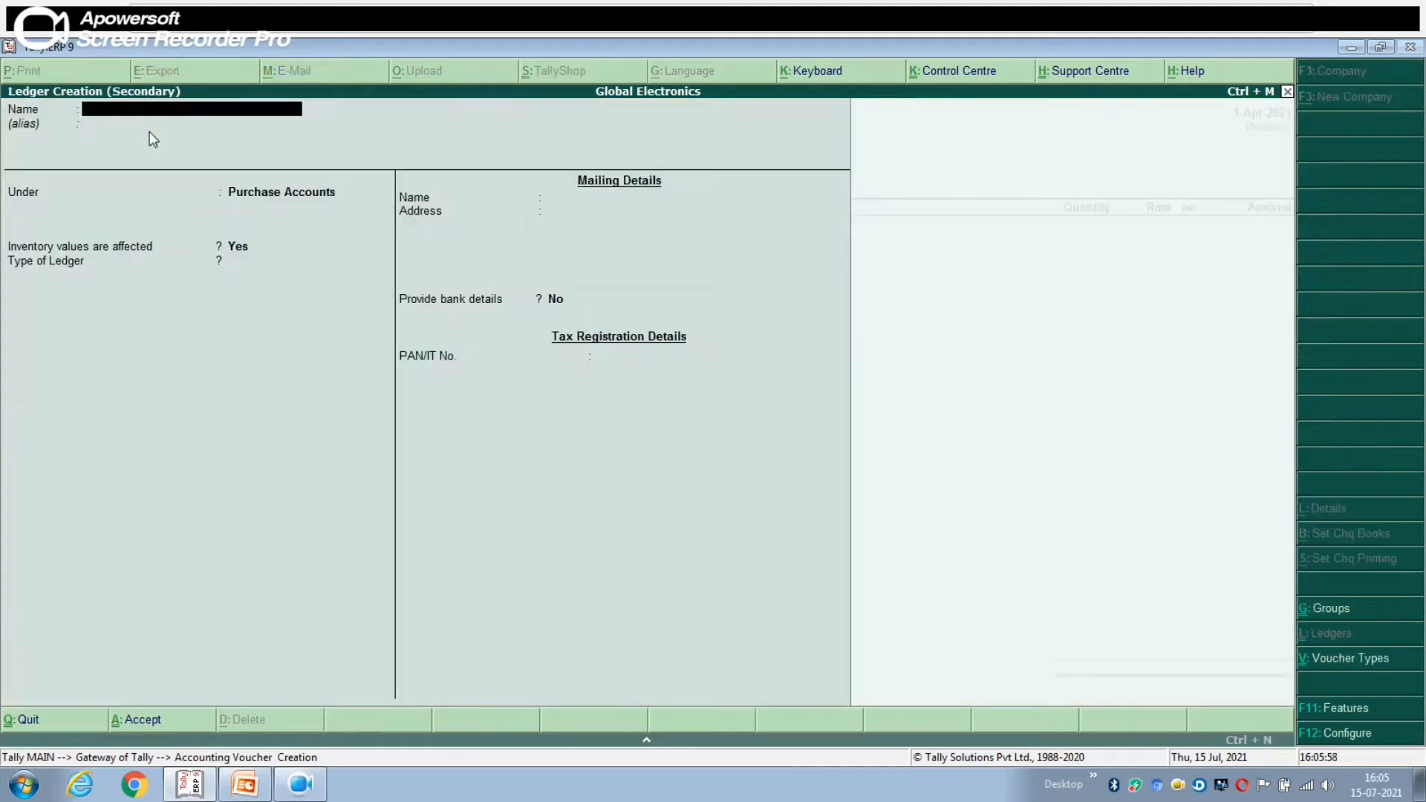
type("Rifa Electronics")
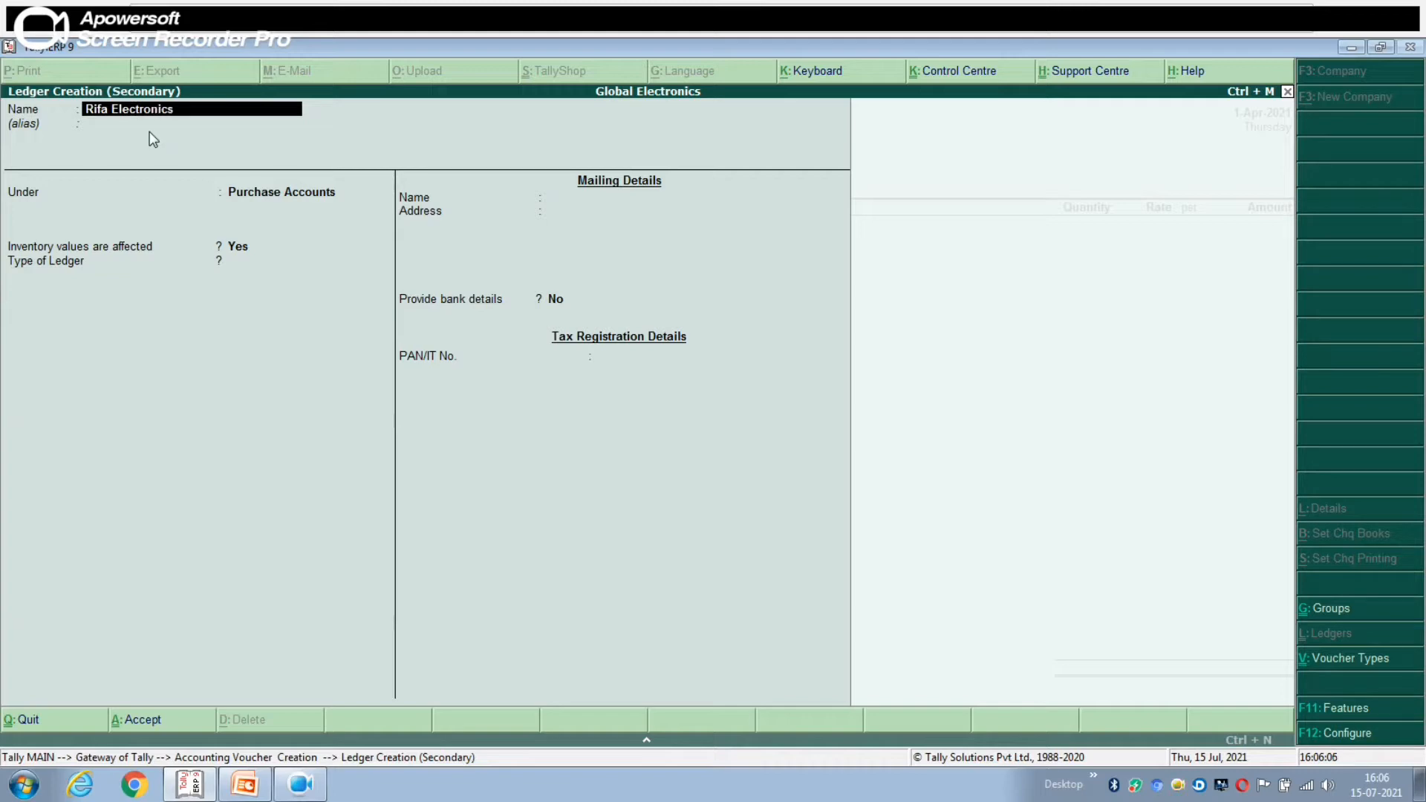
key("Return")
type("Su")
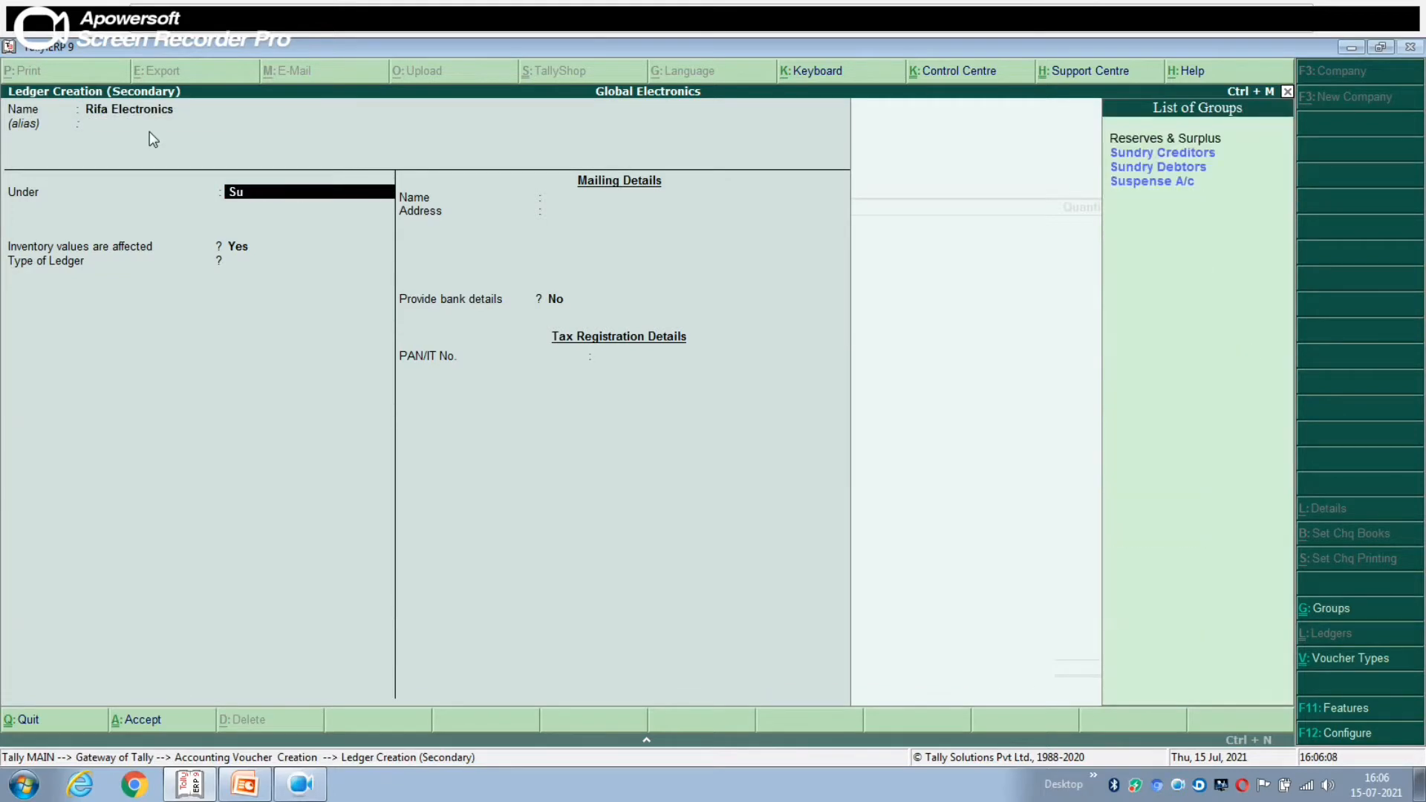
key("Down")
key("Return")
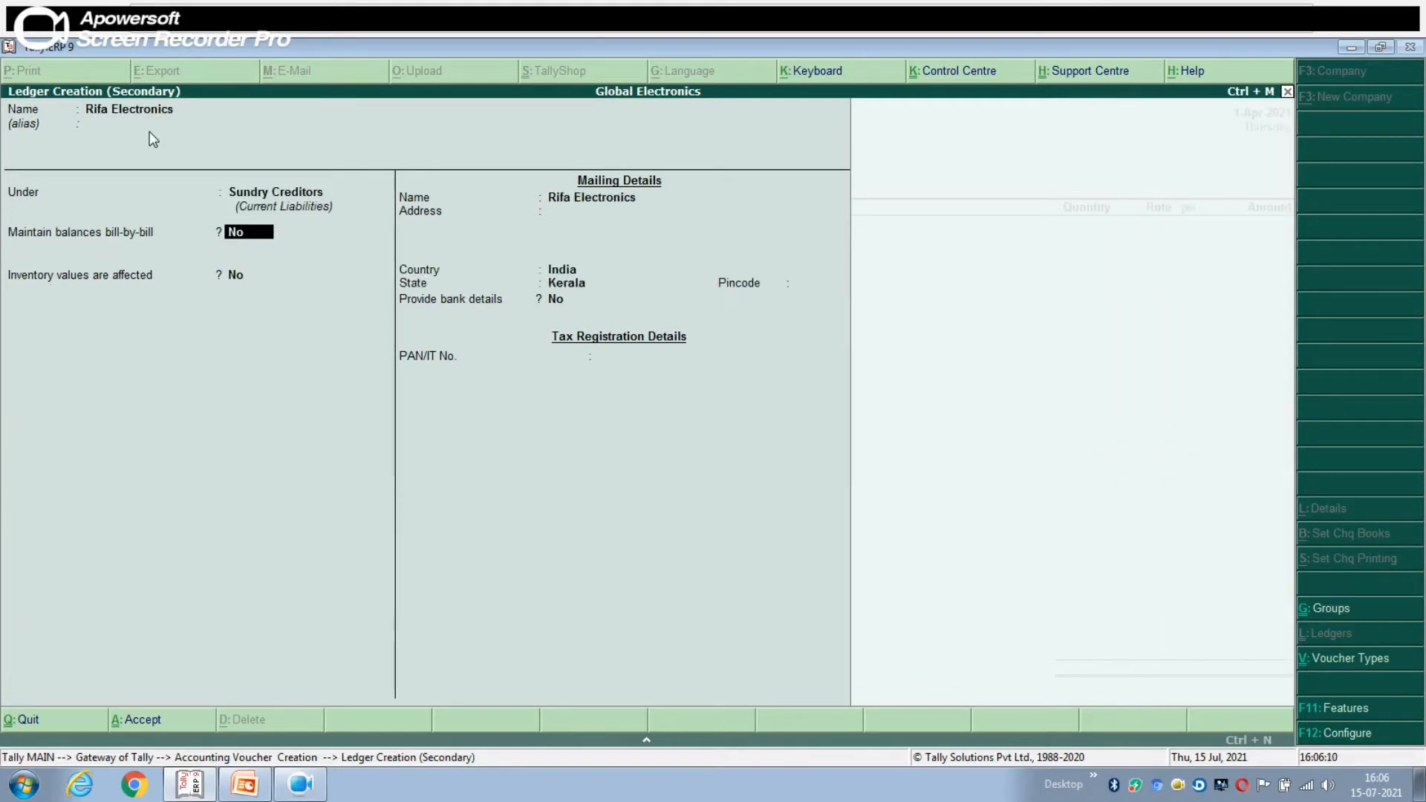
Keep the default balance, mailing and tax details, save the Rifa Electronics ledger and use it as the voucher's party account
key("Return")
key("Return")
key("Return")
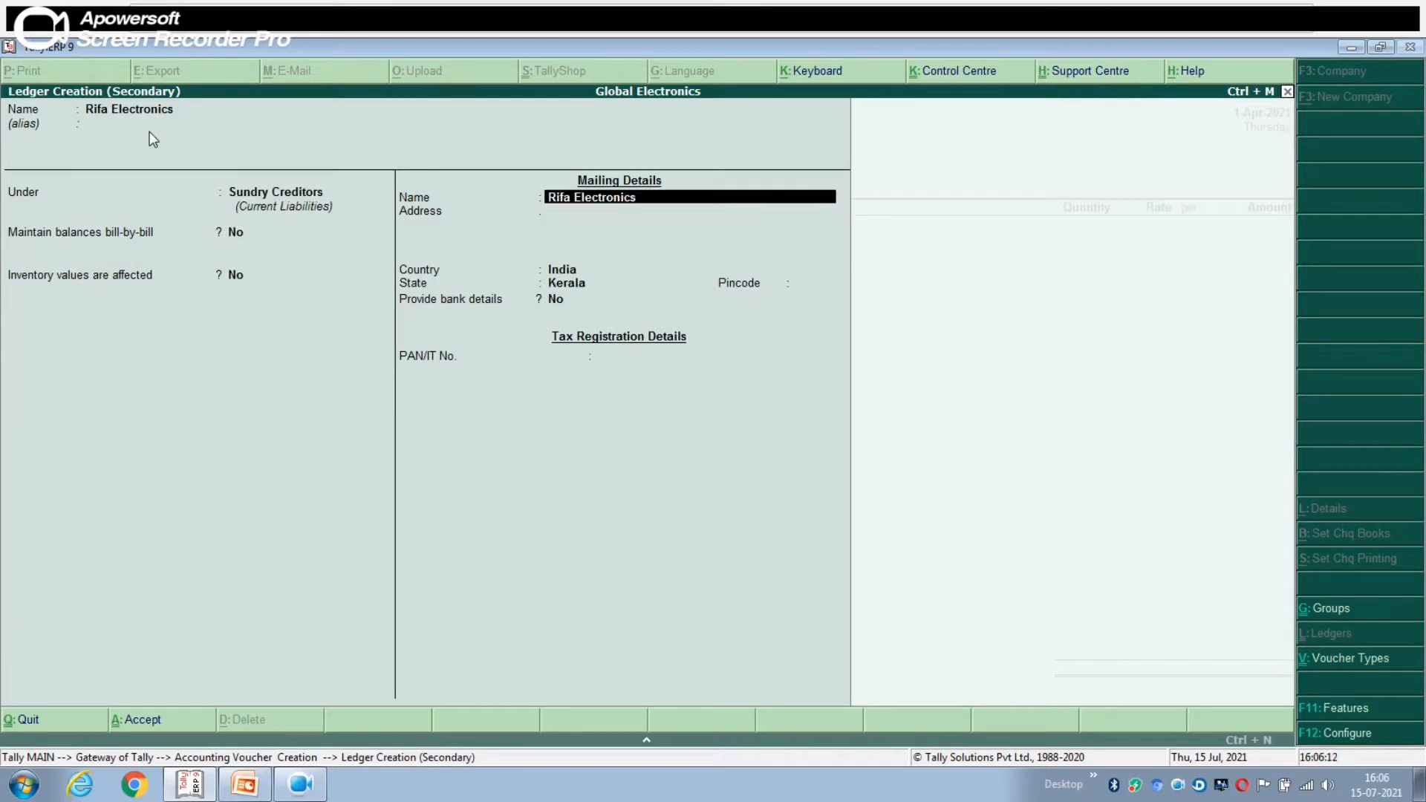
key("Return")
key("Return")
key("Return")
key("Return")
key("Return")
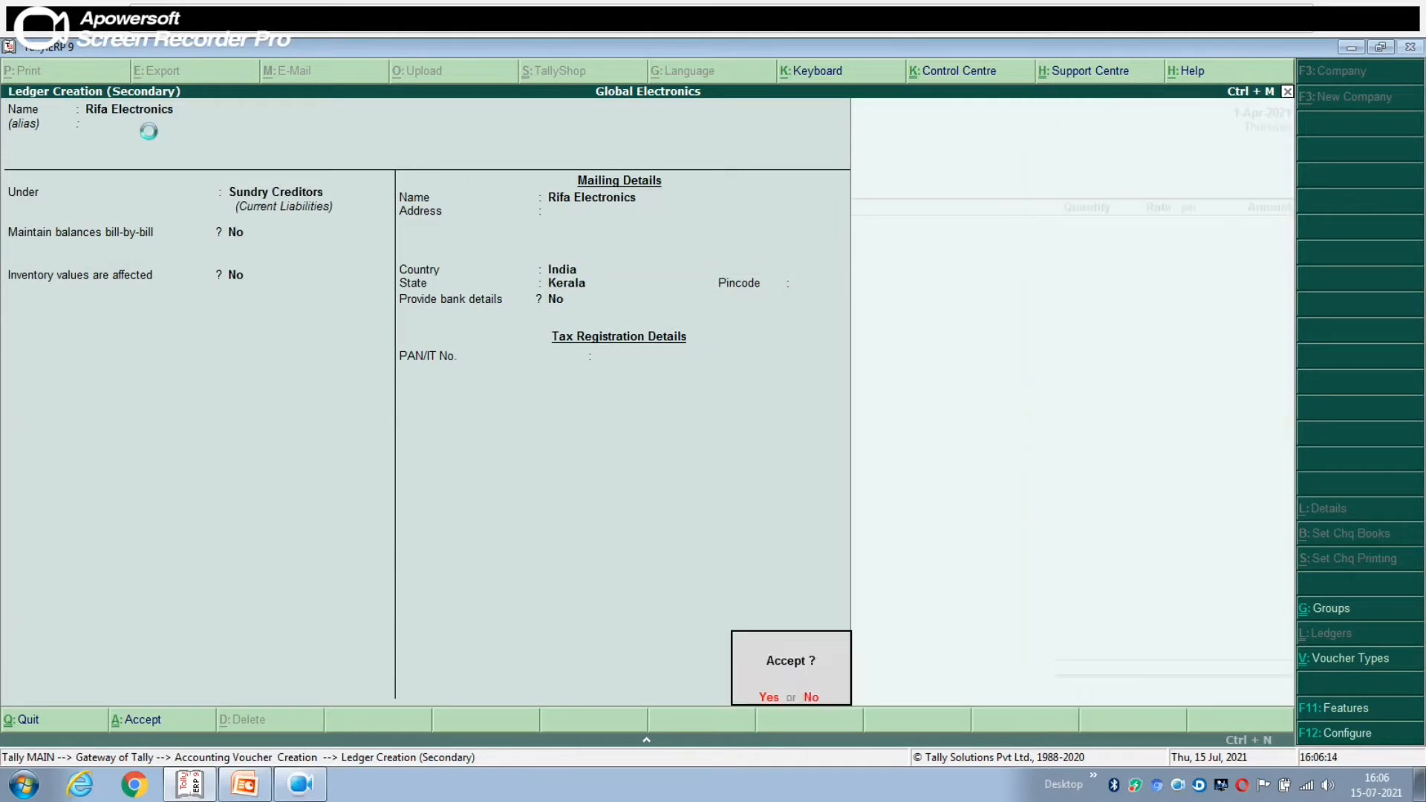
key("Return")
key("Return")
key("Return")
key("Return")
key("Return")
key("Return")
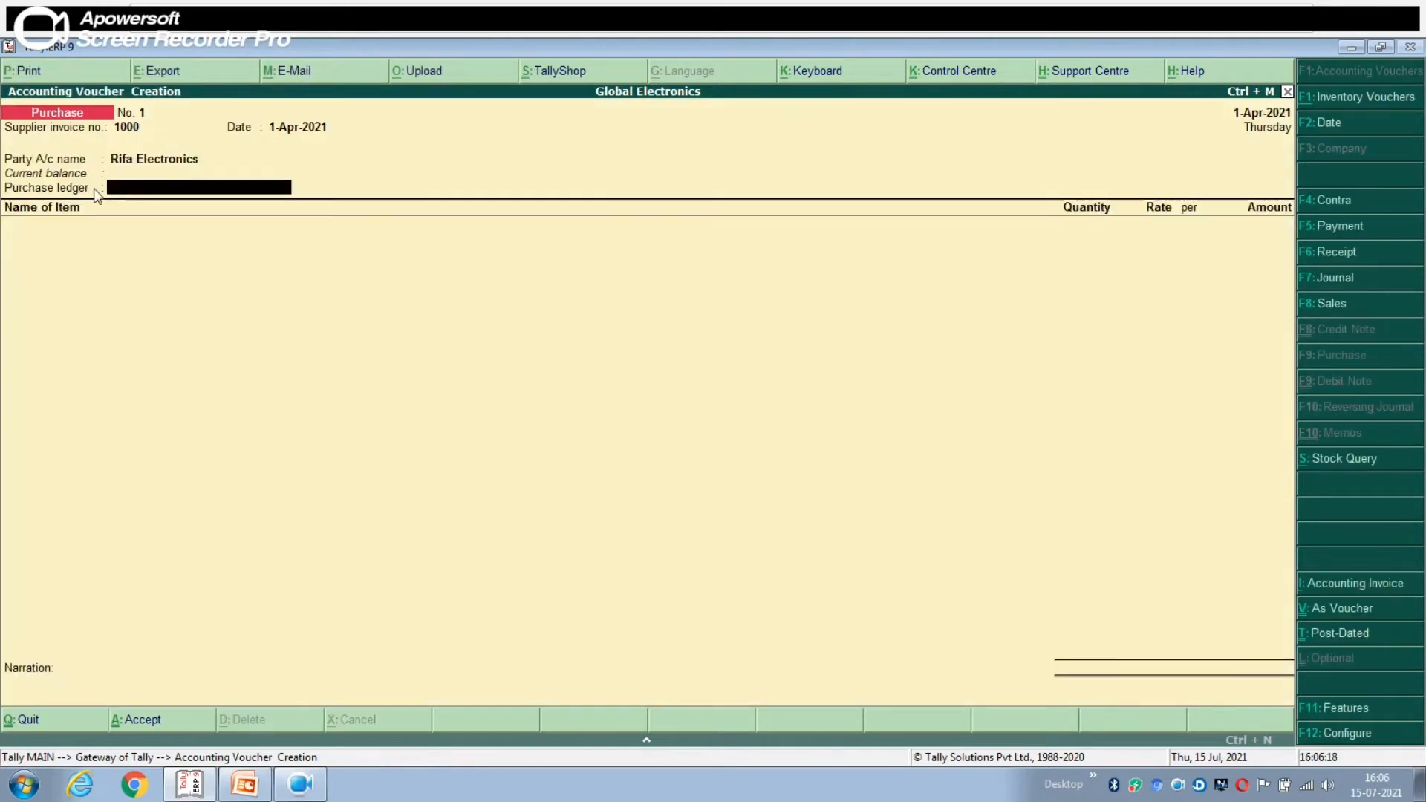
Create a ledger named Purchase under Purchase Accounts with type Not Applicable and use it as the voucher's purchase ledger
key("alt+c")
type("Purchase")
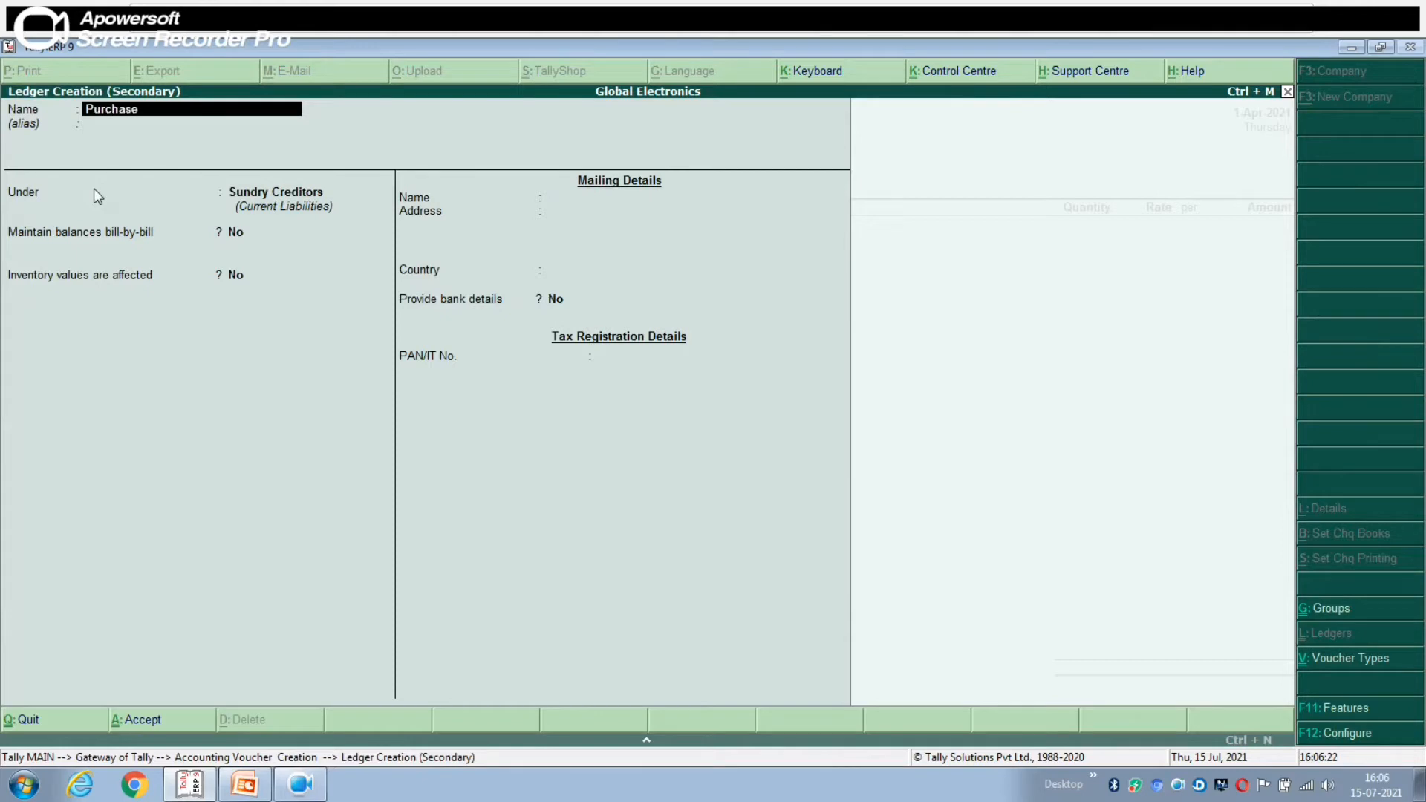
key("Return")
key("Return")
type("Pu")
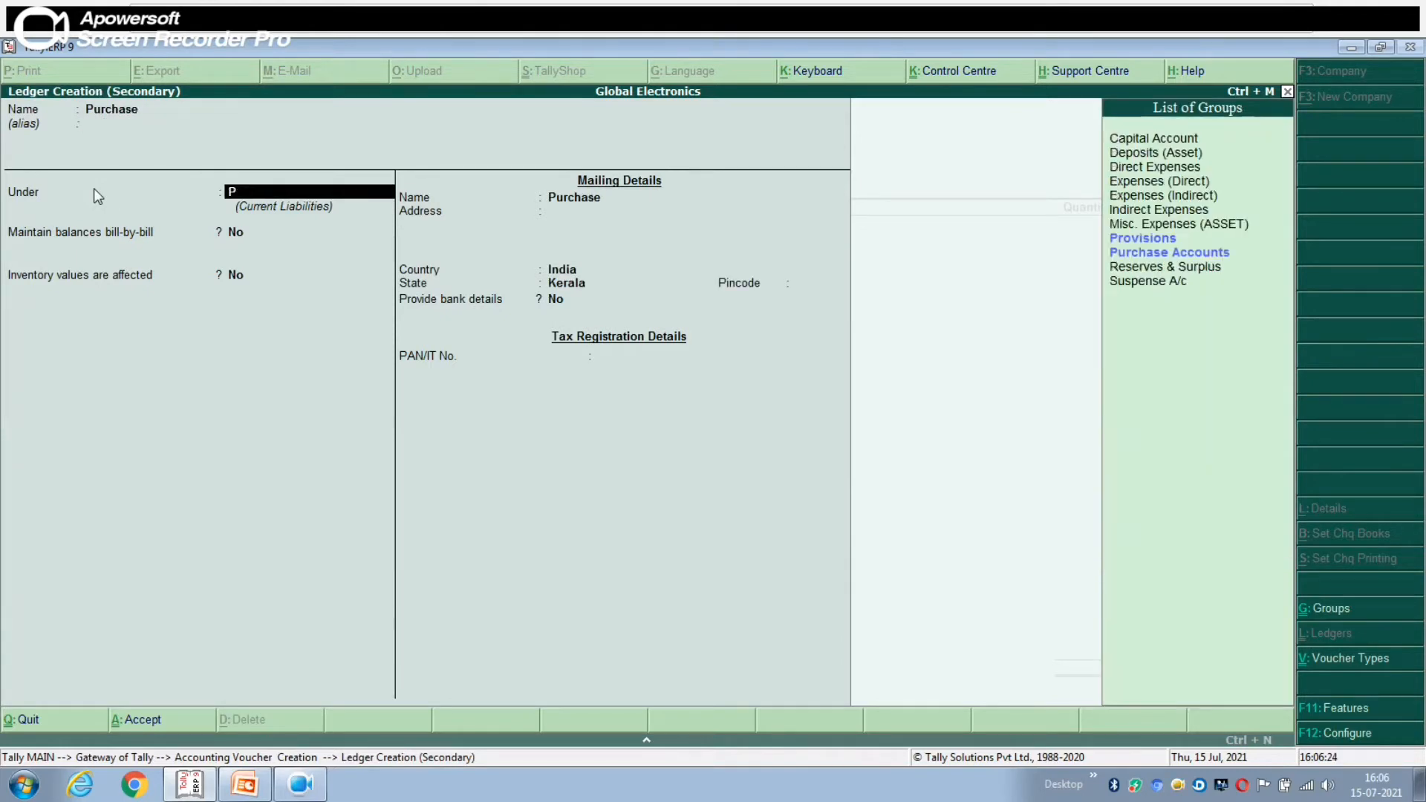
key("Return")
key("Return")
key("Return")
key("Return")
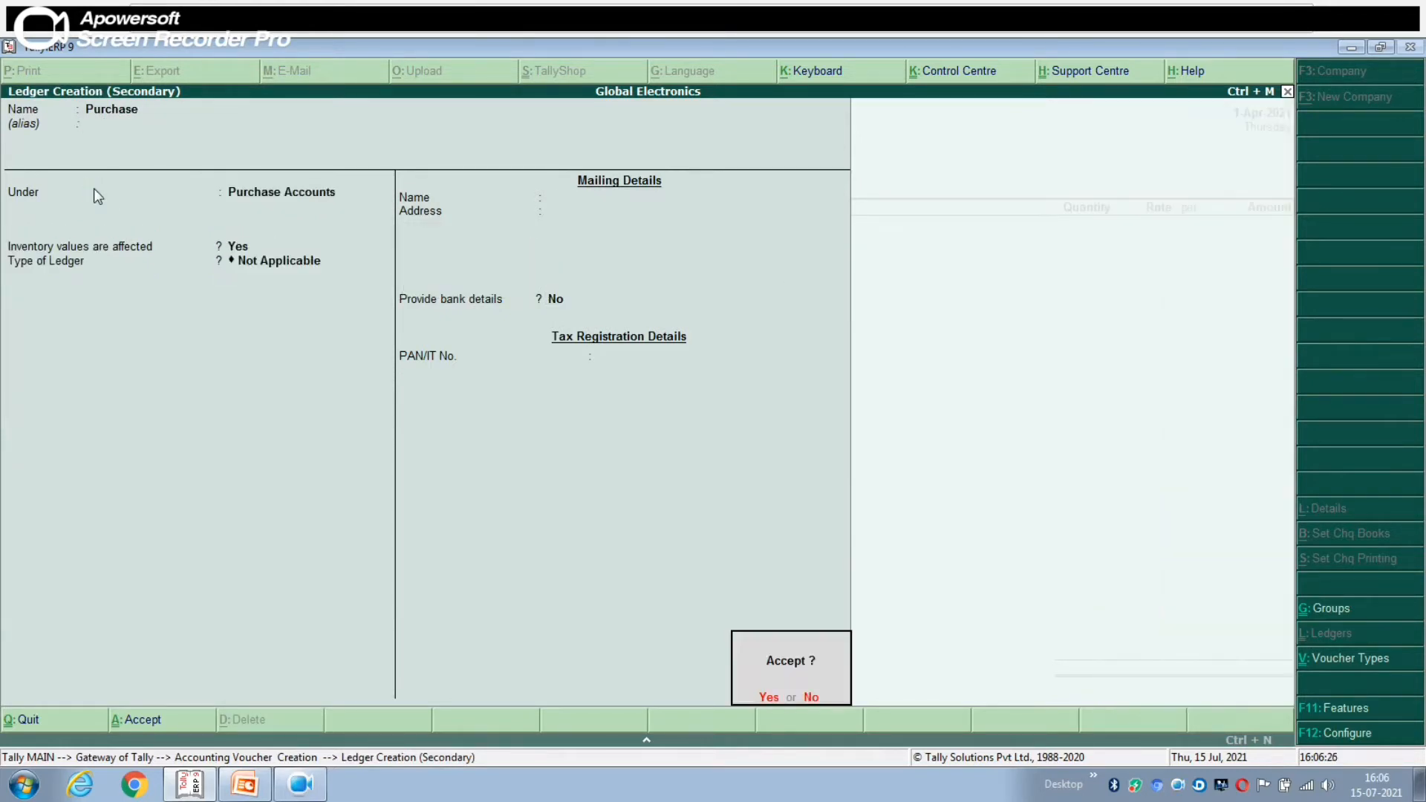
key("Return")
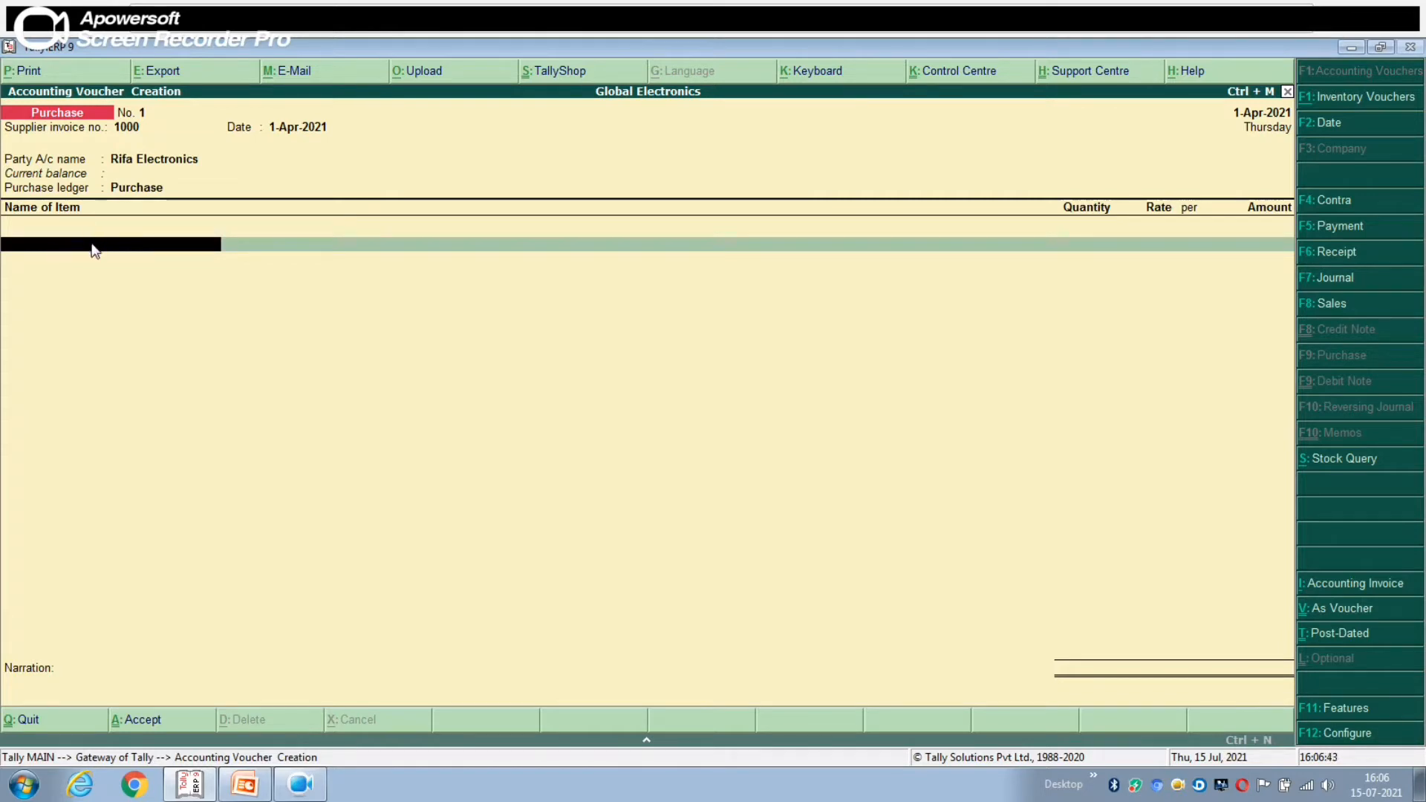
Add the stock item Cable to the voucher with a quantity of 30 mtr at a rate of 200
key("space")
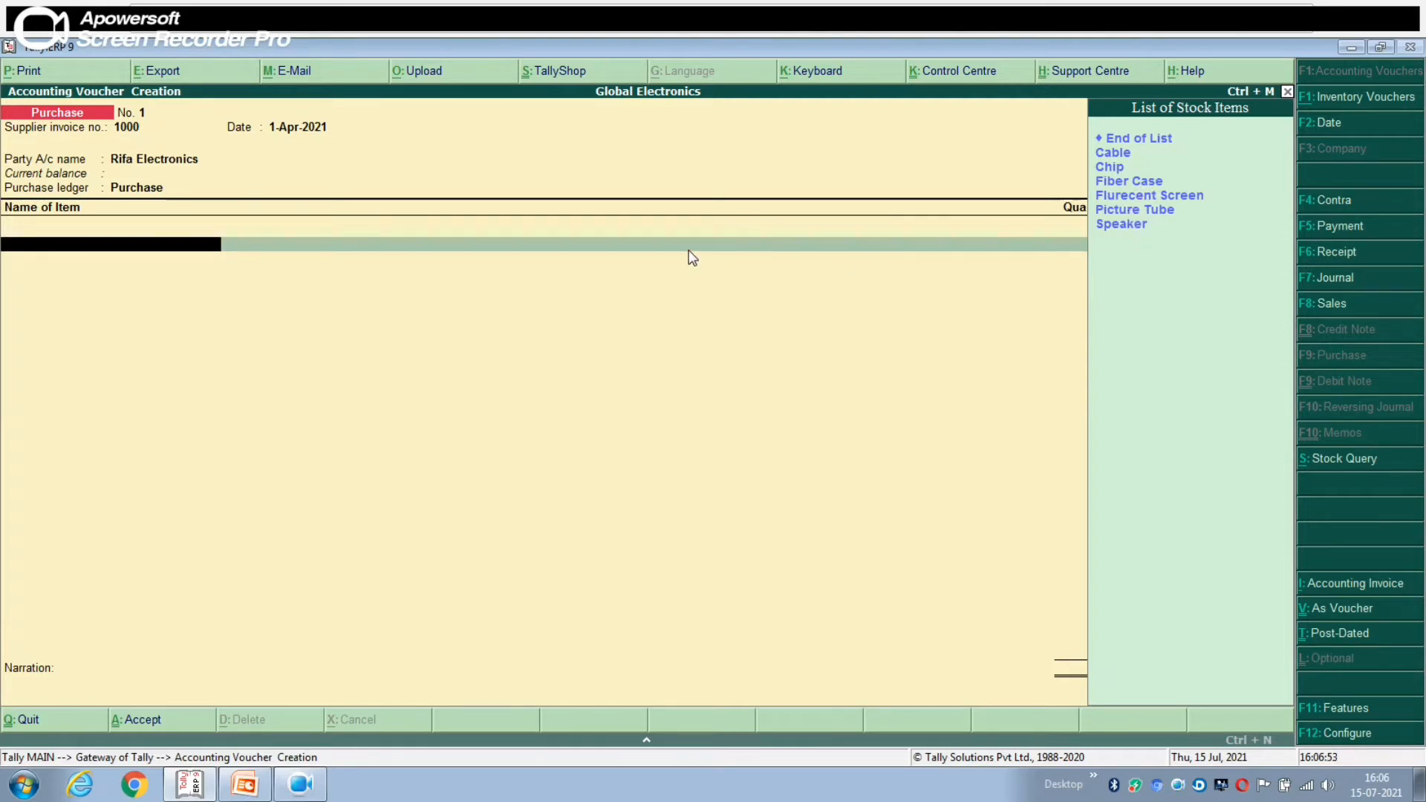
key("Down")
key("Down")
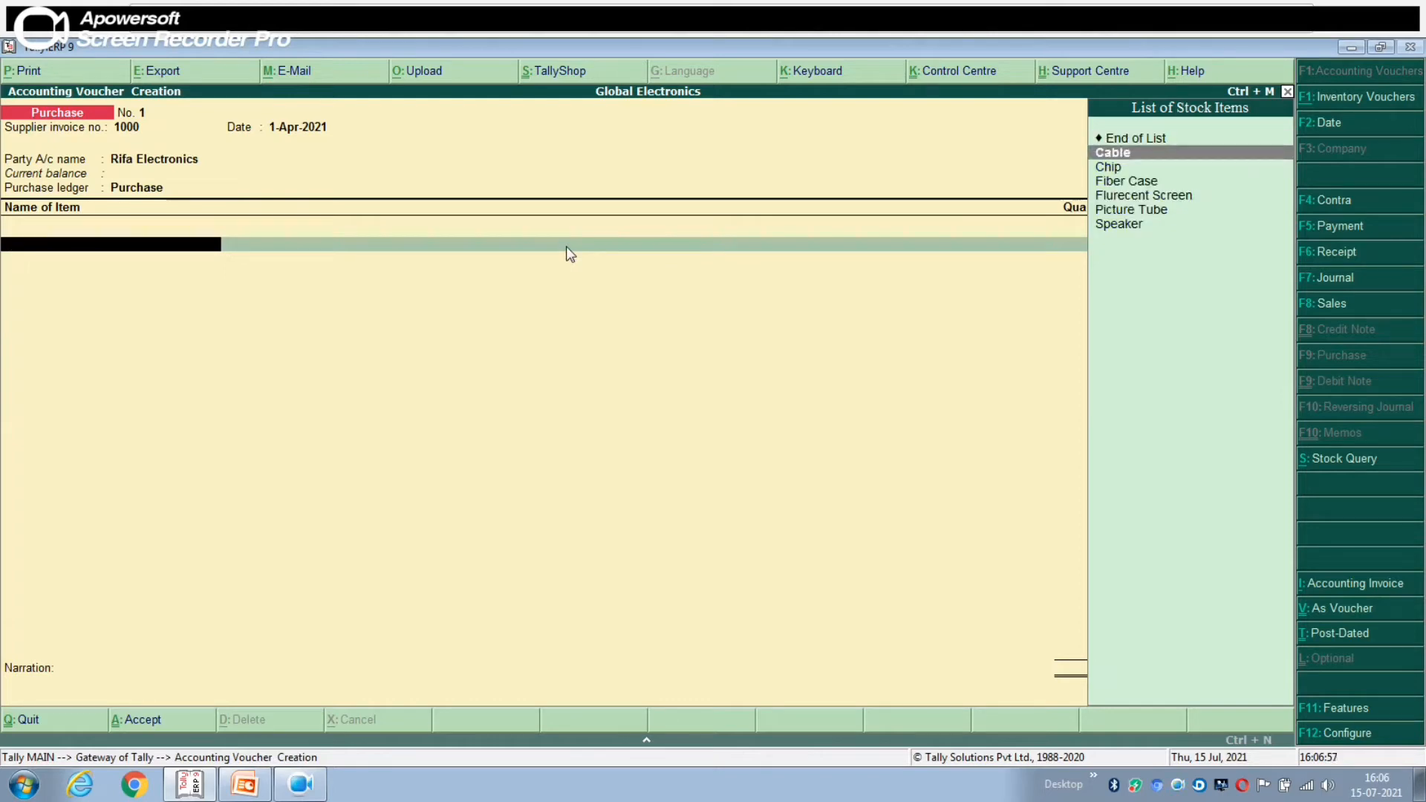
key("Return")
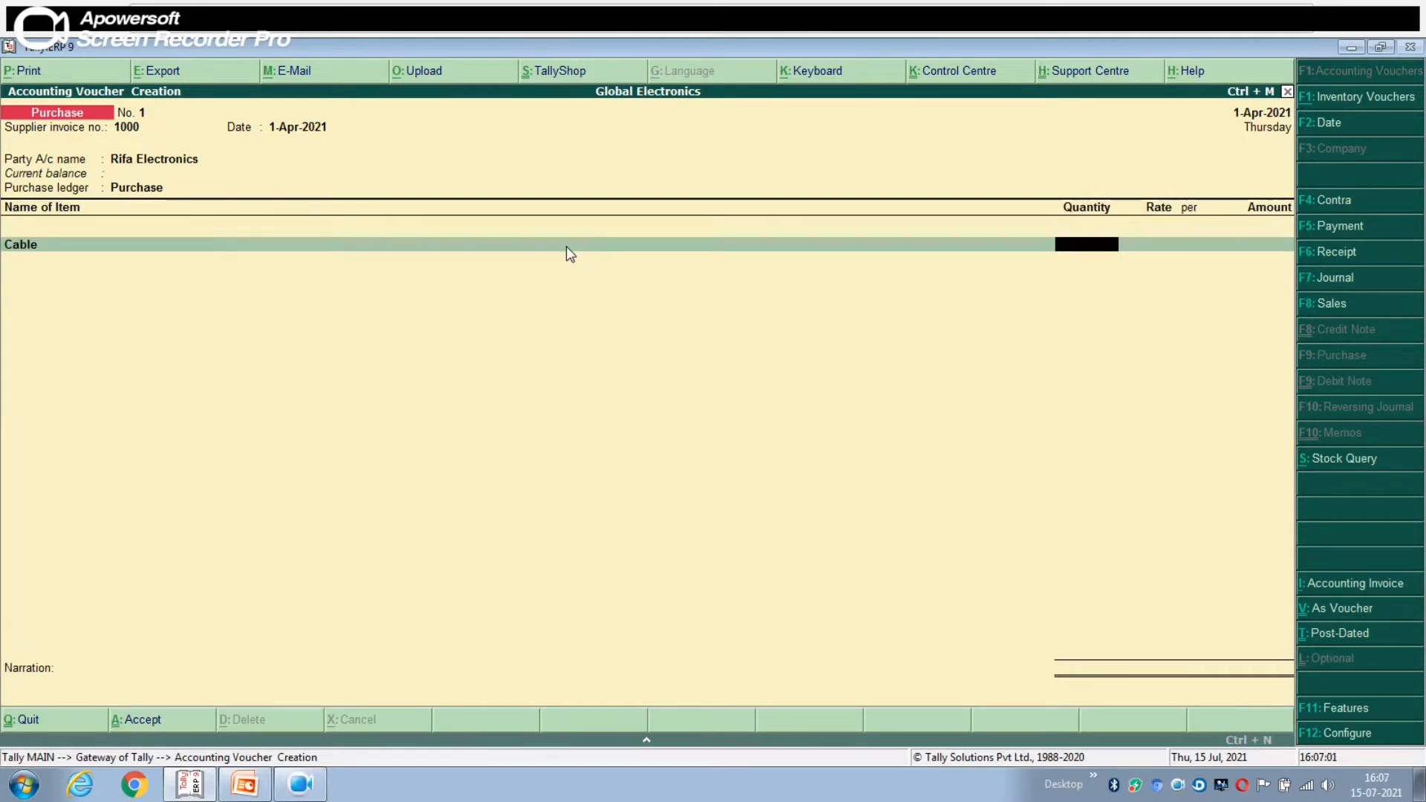
type("30")
key("Return")
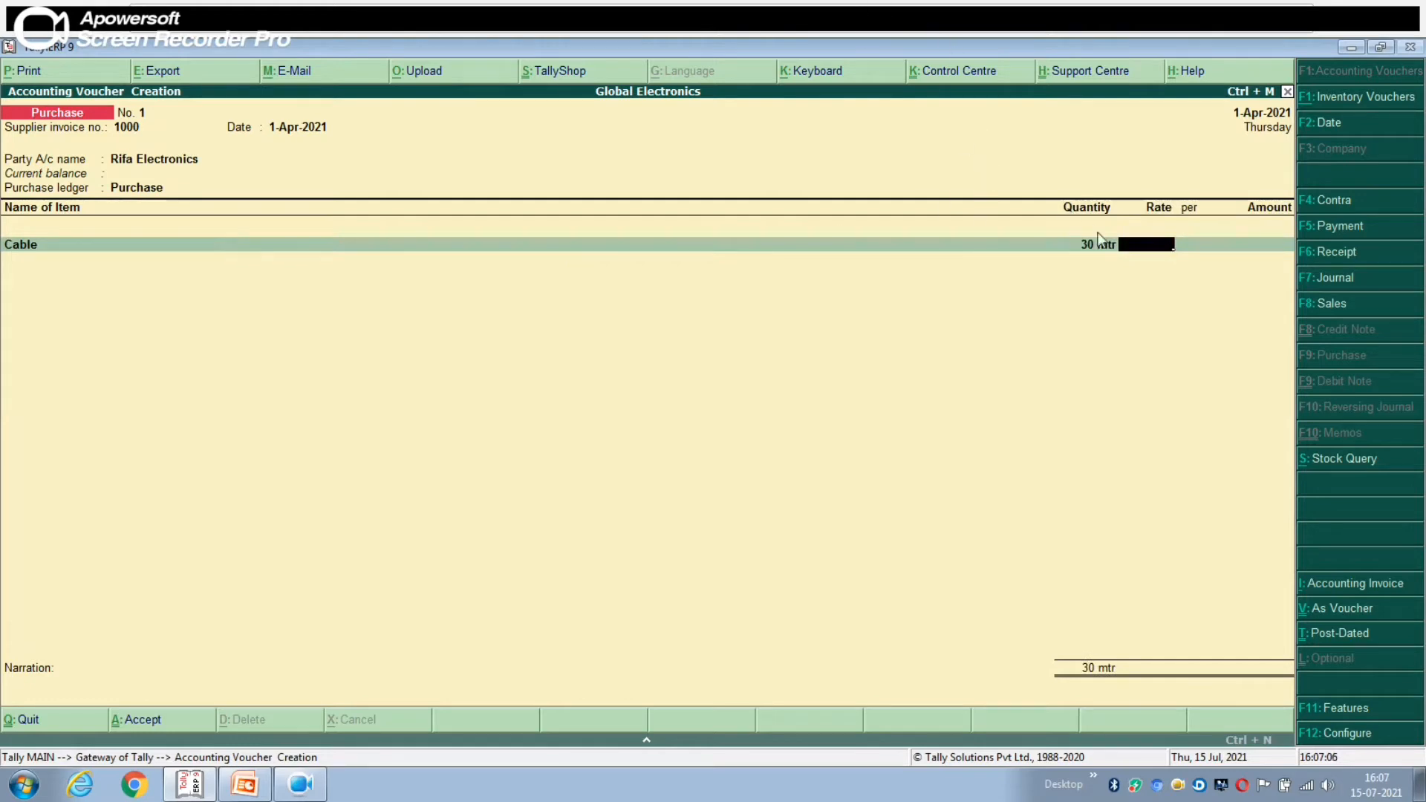
type("200")
key("Return")
key("Return")
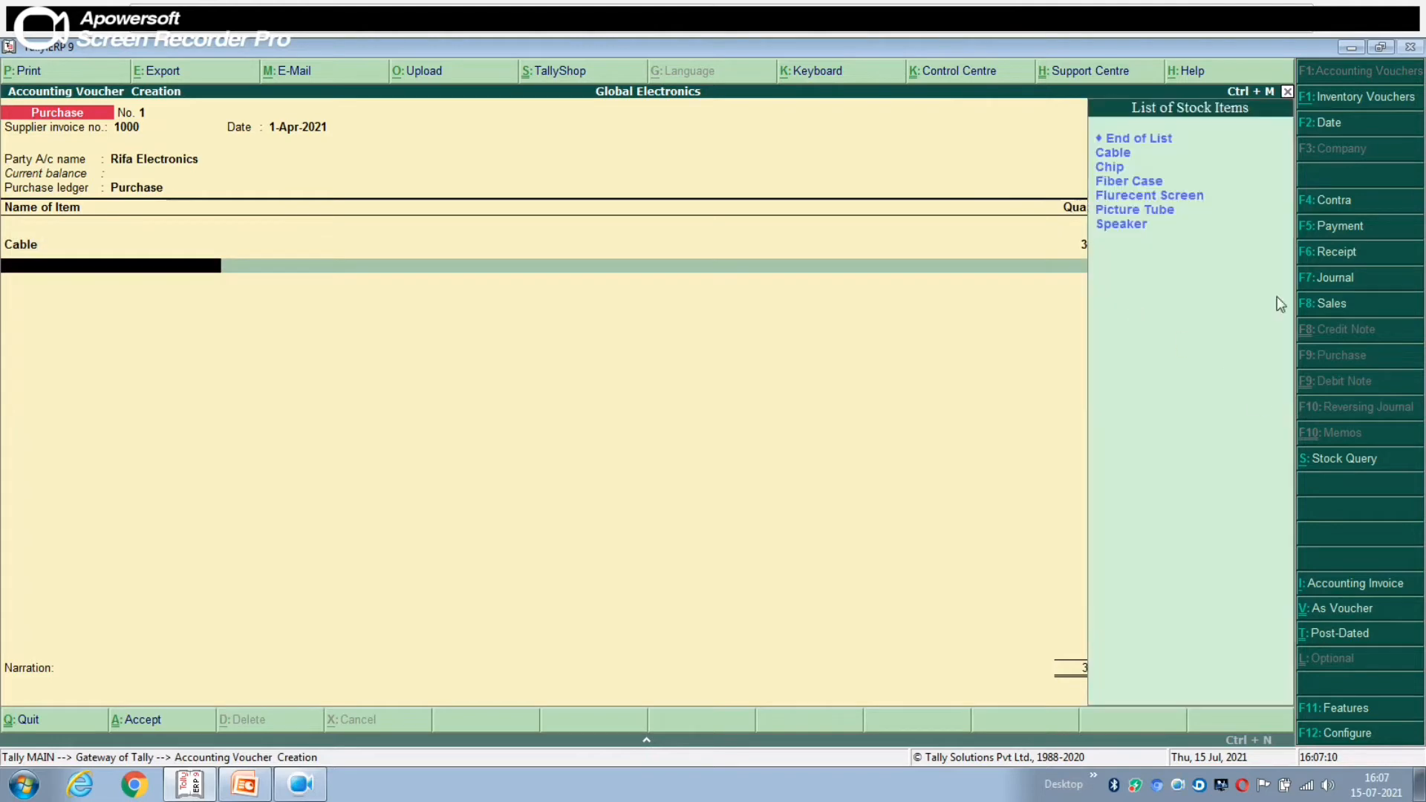
Add the stock item Chip to the voucher with a quantity of 20 nos at a rate of 800
key("Down")
key("Down")
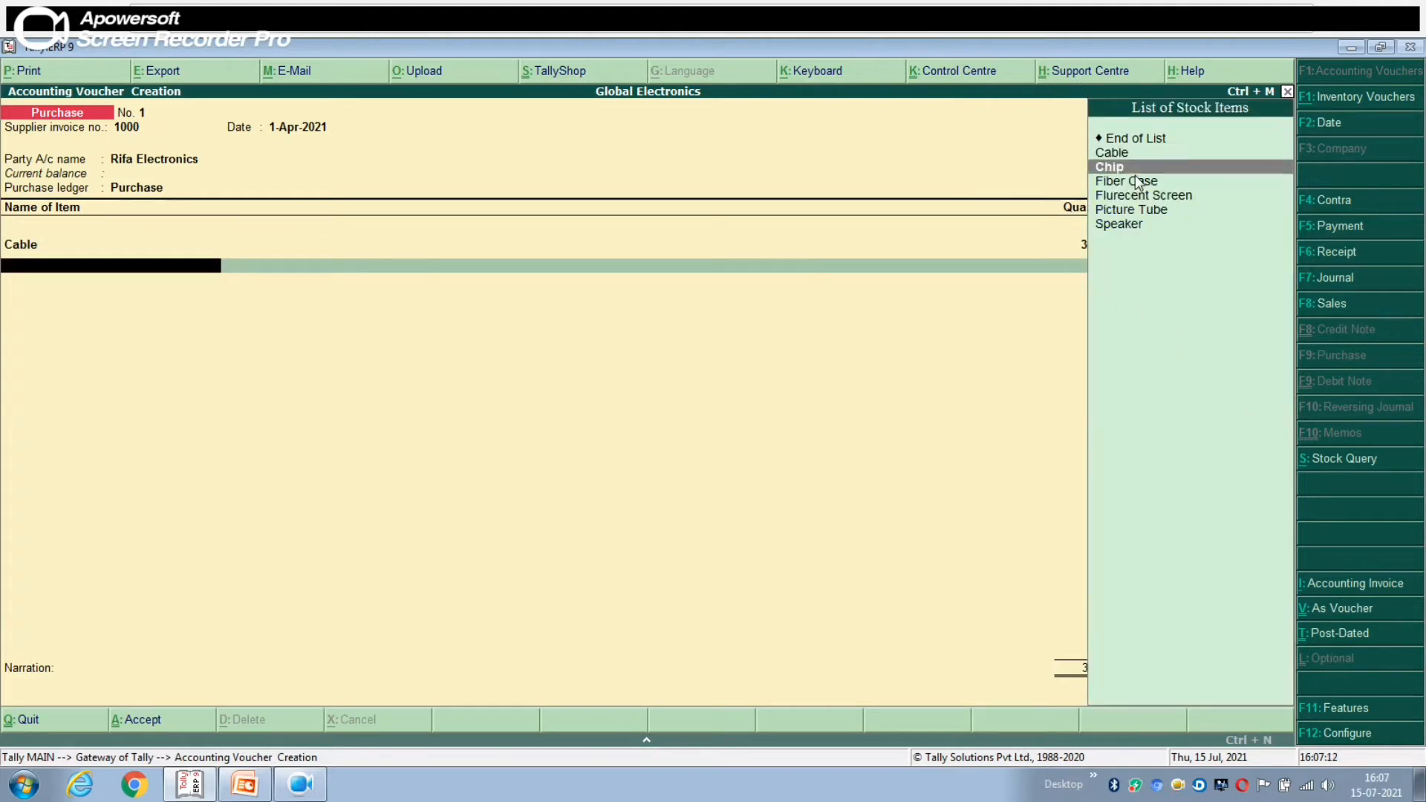
key("Return")
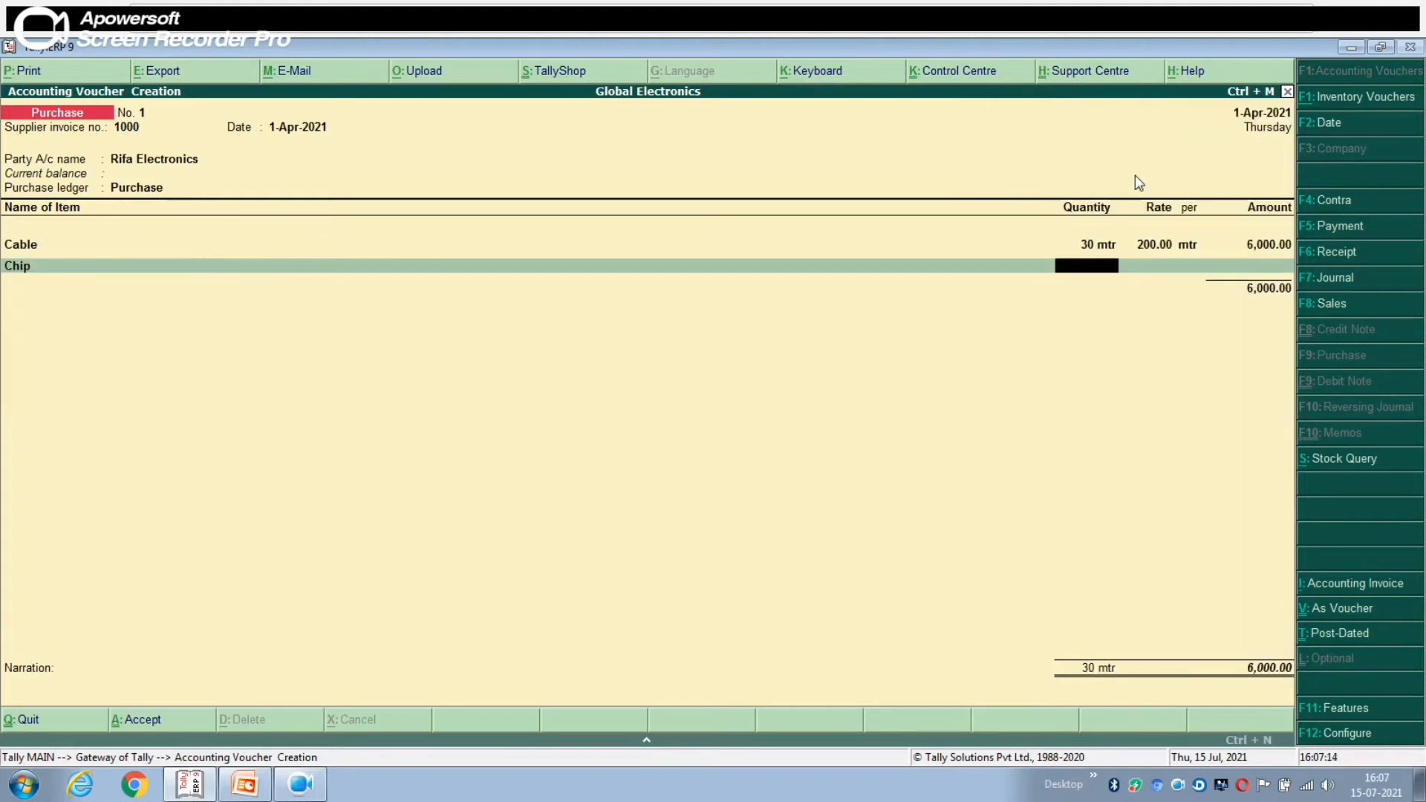
type("20")
key("Return")
type("800")
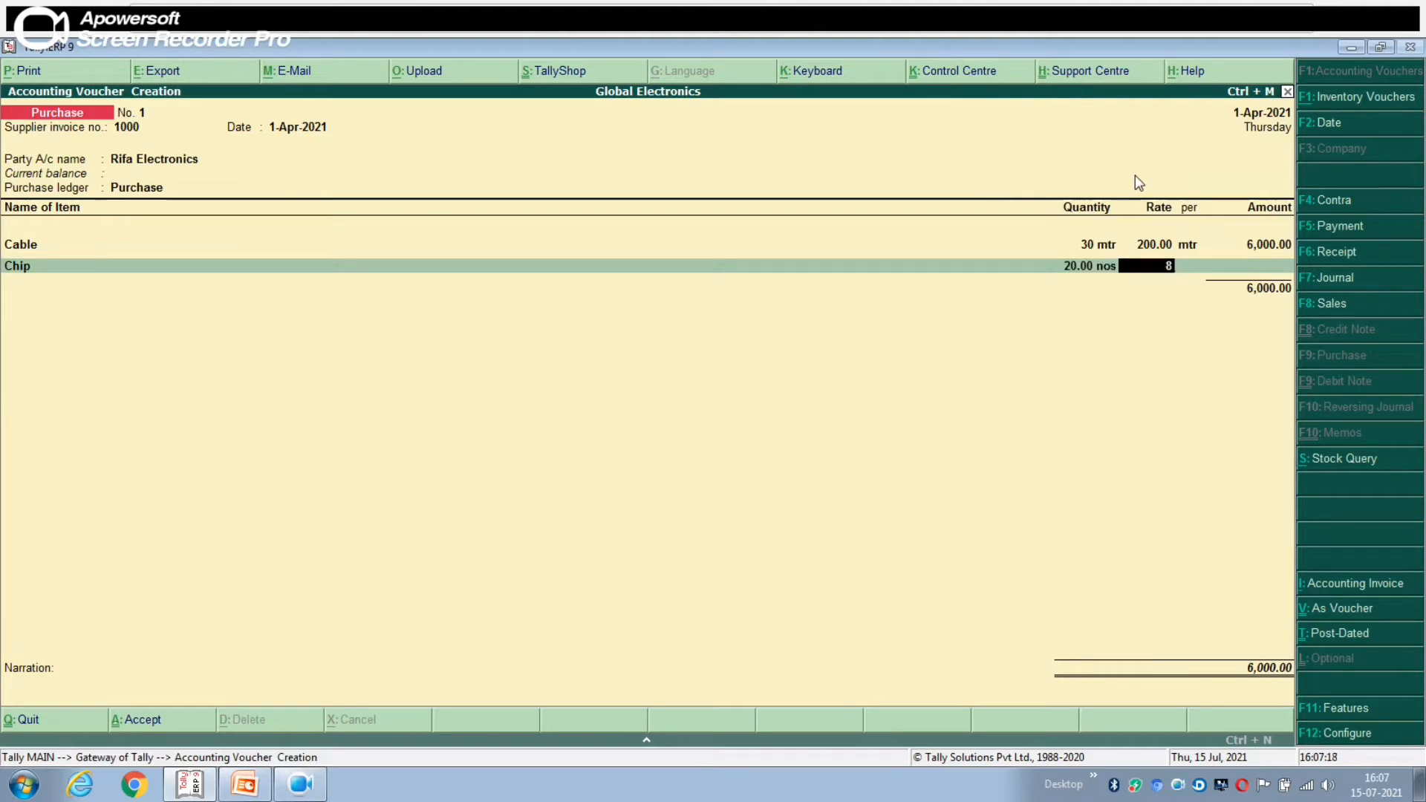
key("Return")
key("Return")
key("Return")
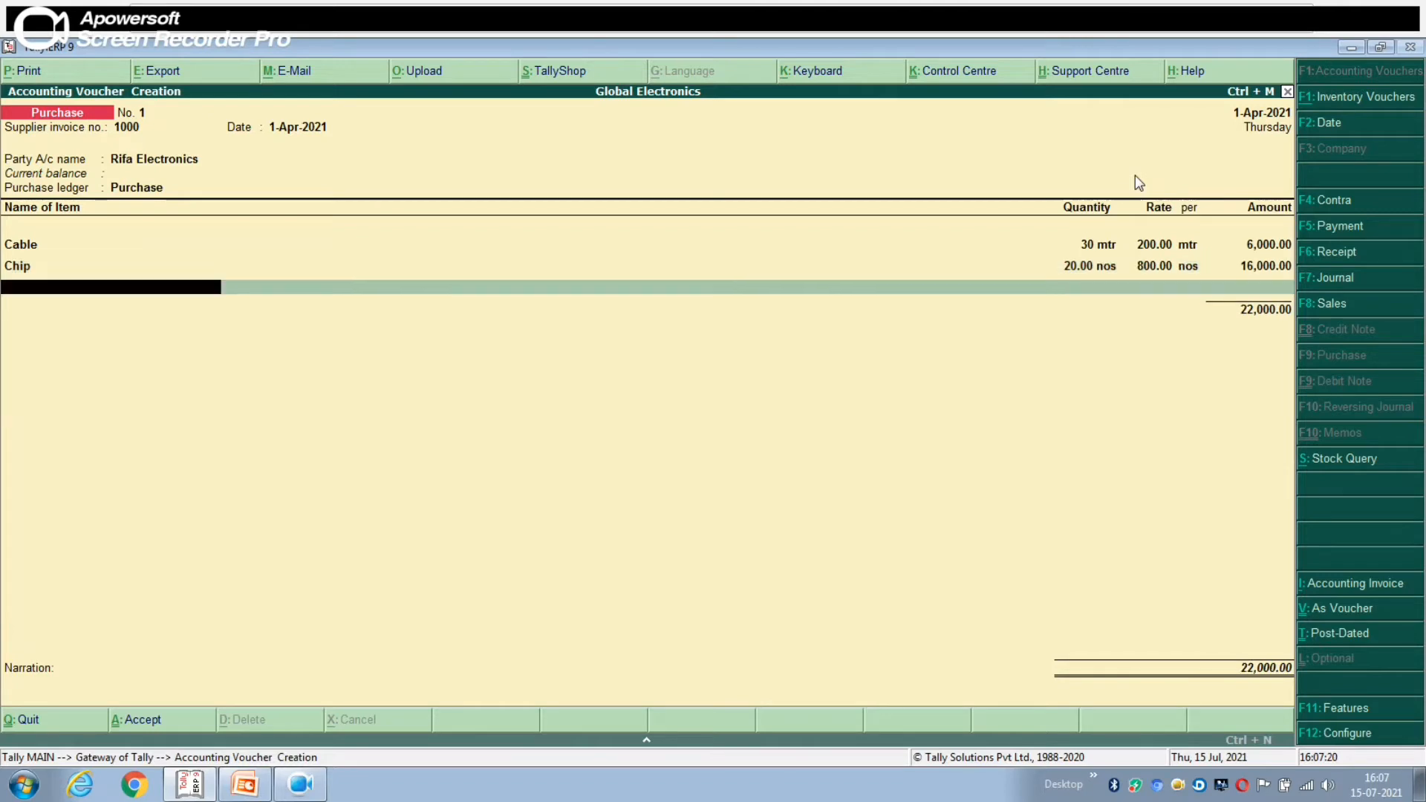
Add the stock item Fiber Case to the voucher with a quantity of 20 nos at a rate of 600
key("Down")
key("Down")
key("Down")
key("Return")
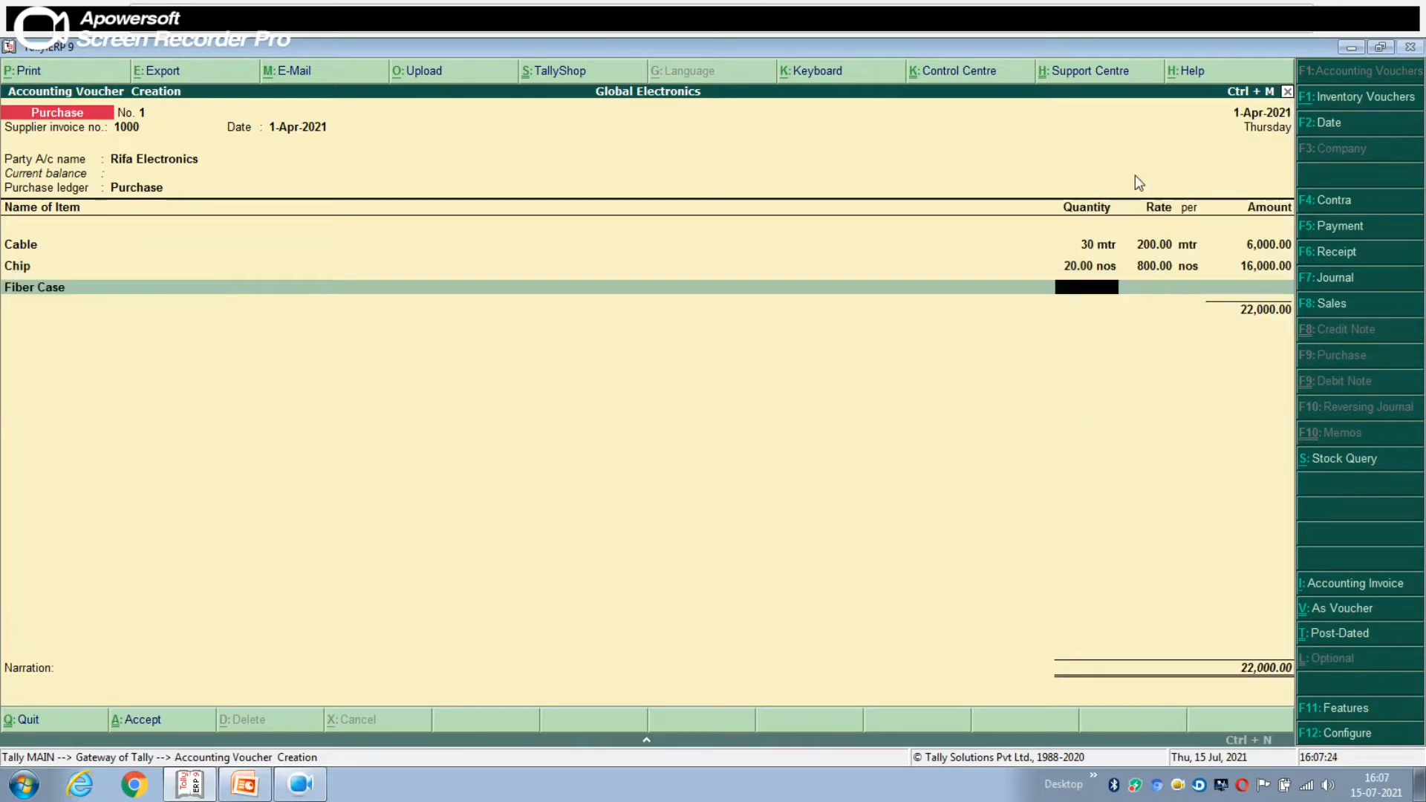
type("20")
key("Return")
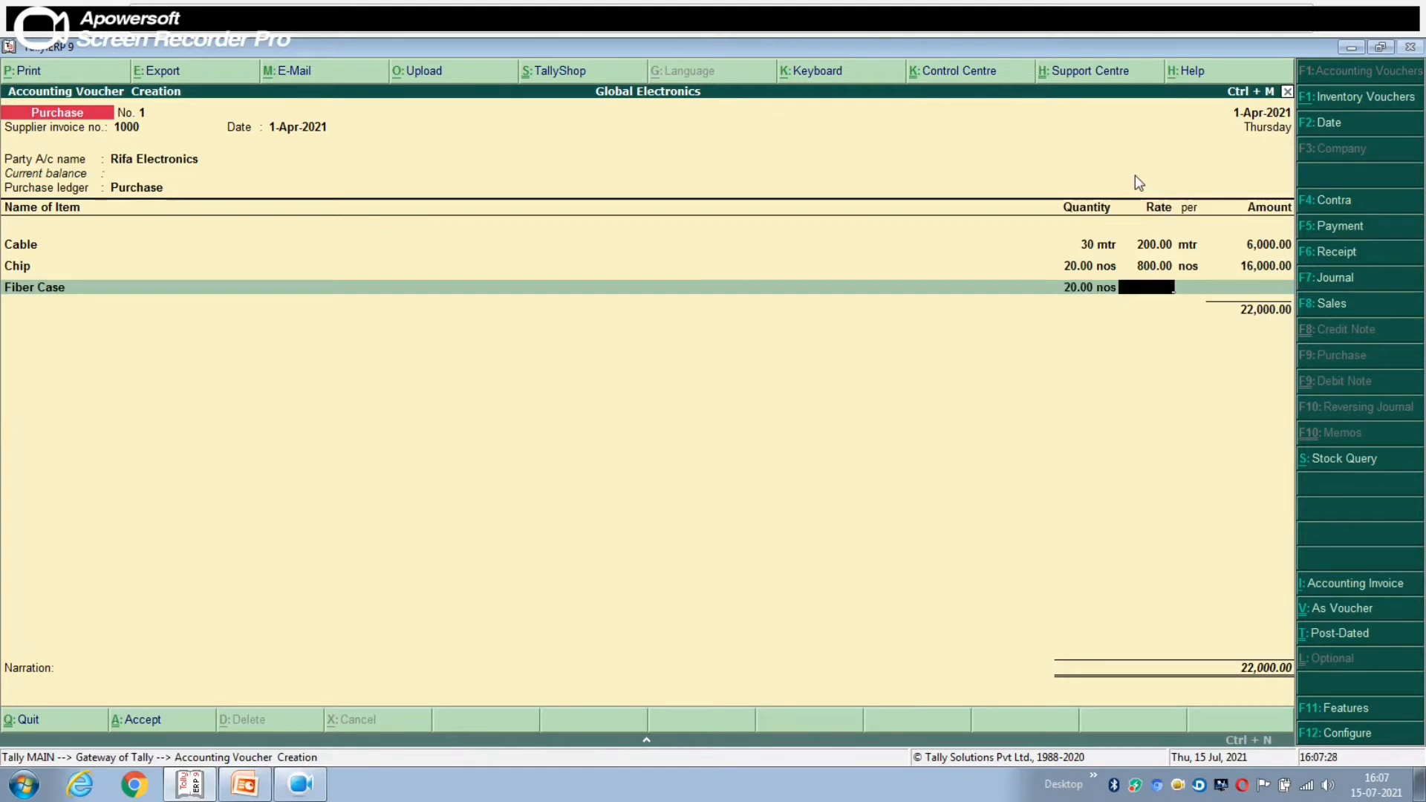
type("600")
key("Return")
key("Return")
key("Return")
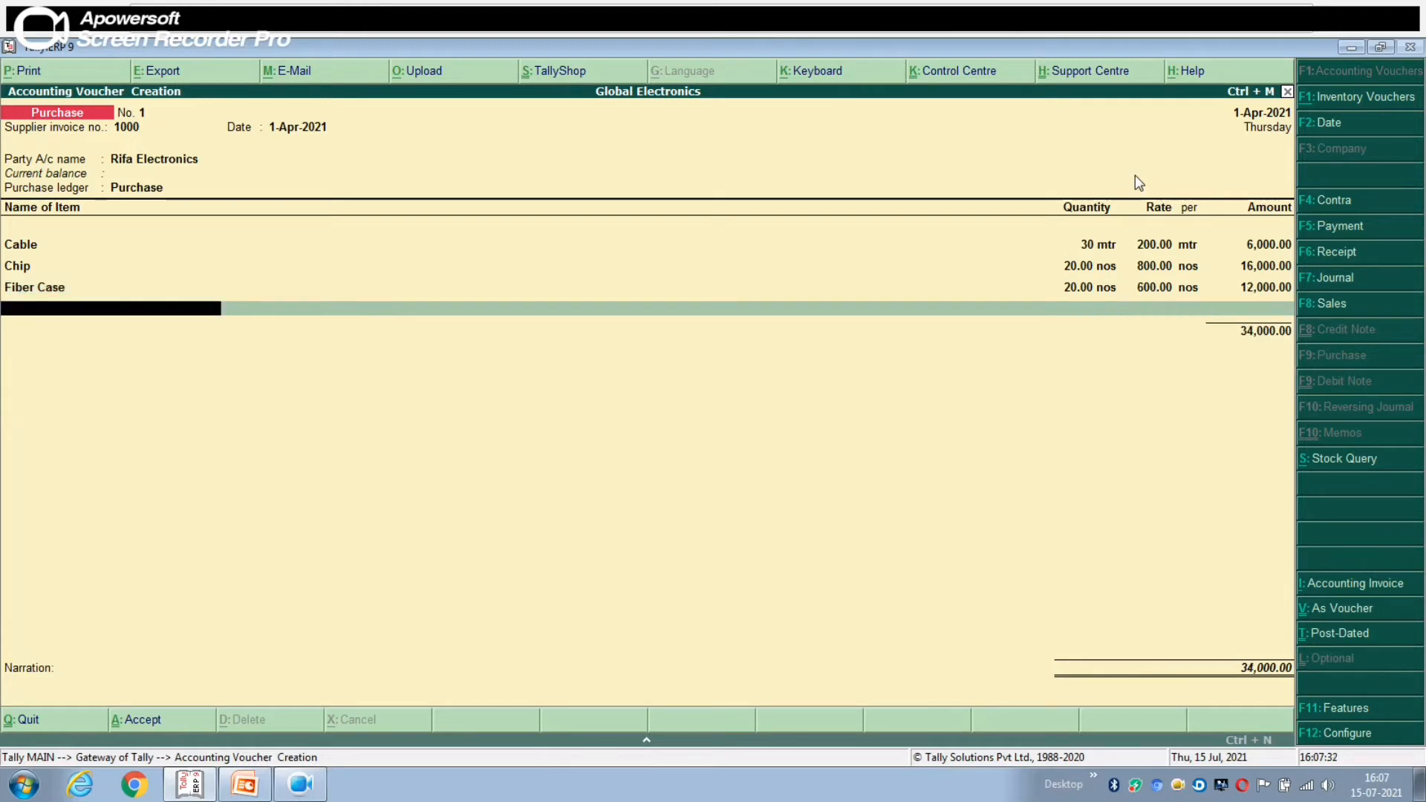
Add the stock item Picture Tube to the voucher with a quantity of 20 nos at a rate of 3000
key("Down")
key("Down")
key("Down")
key("Down")
key("Down")
key("Down")
key("Up")
key("Return")
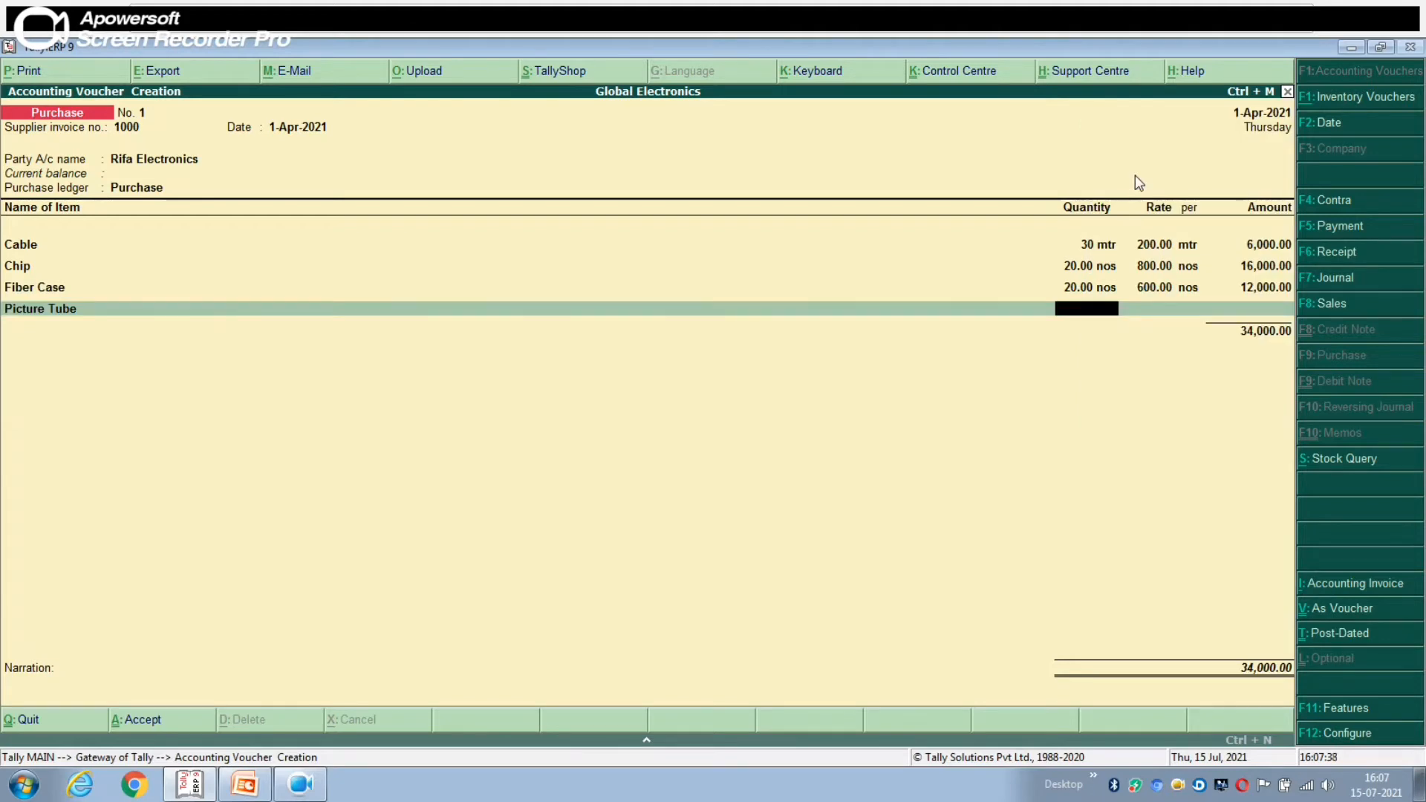
type("20")
key("Return")
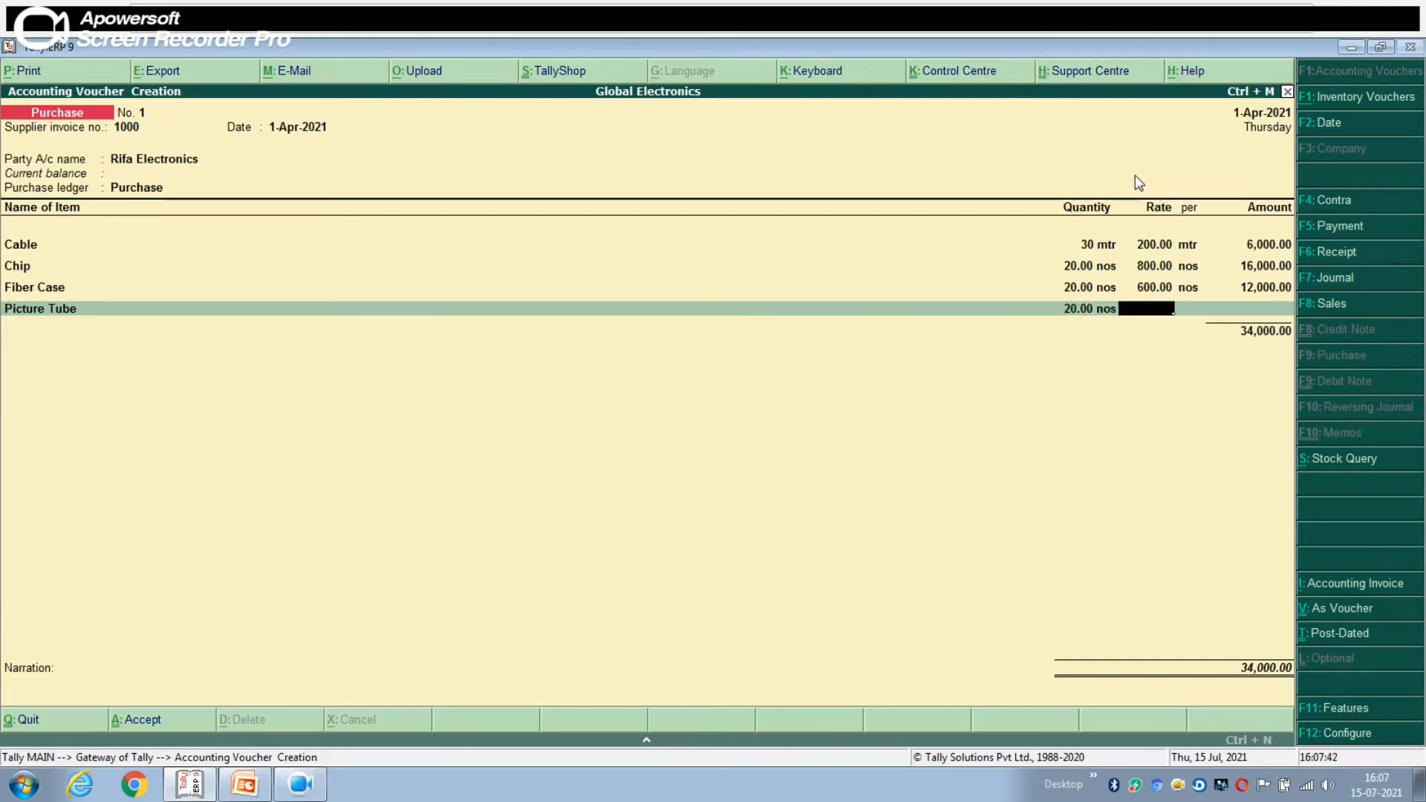
type("3000")
key("Return")
key("Return")
key("Return")
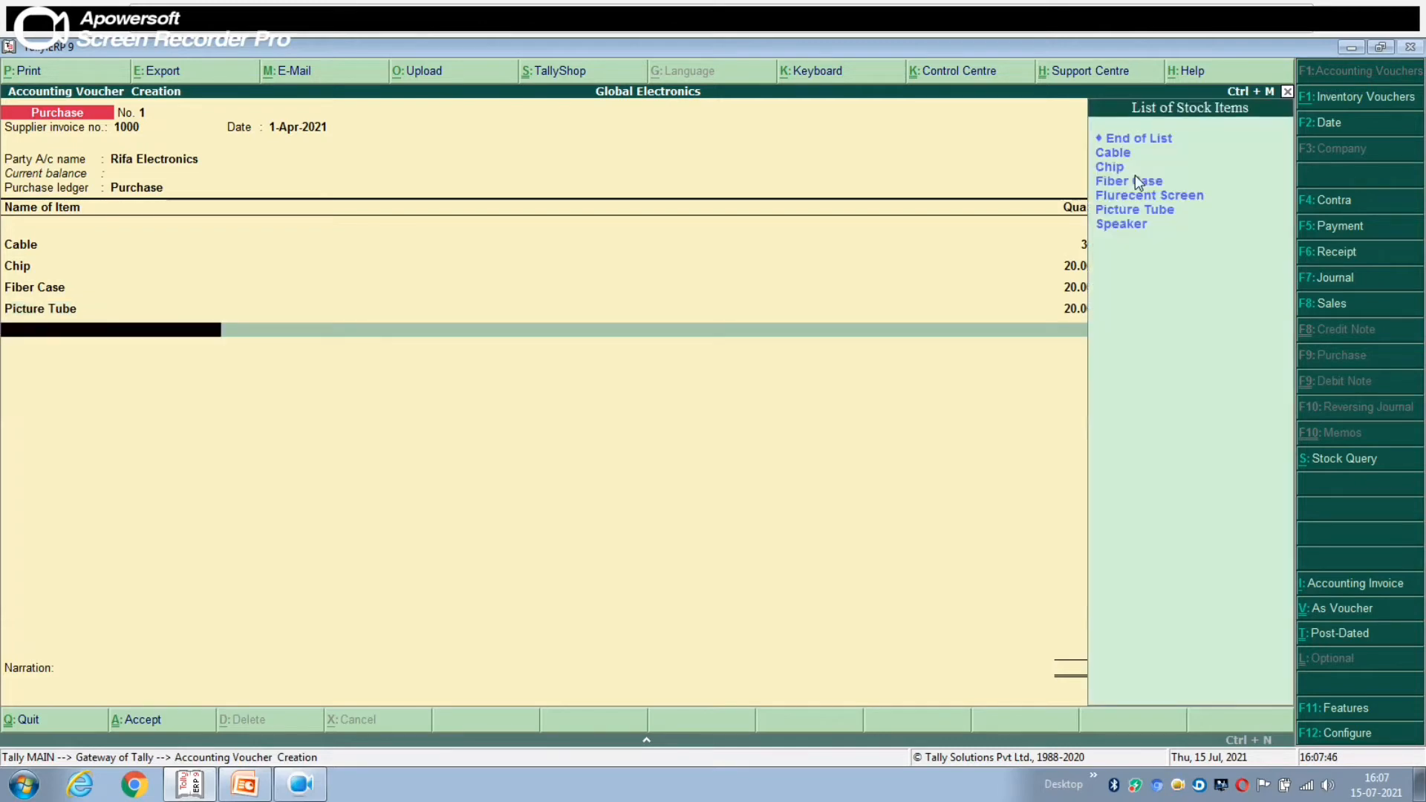
Add the stock item Flurecent Screen to the voucher with a quantity of 20 nos at a rate of 2000
key("Down")
key("Down")
key("Down")
key("Down")
key("Down")
key("Down")
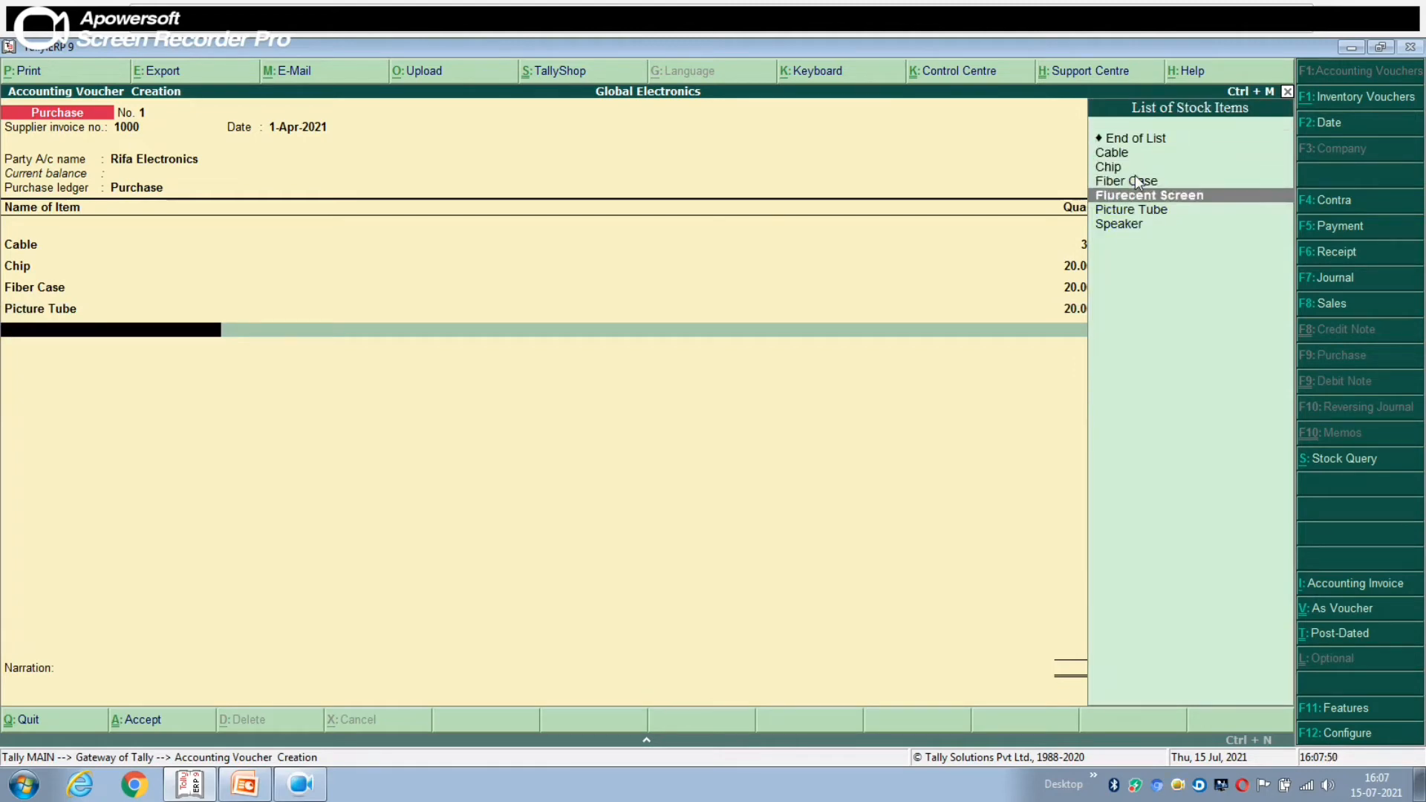
key("Up")
key("Return")
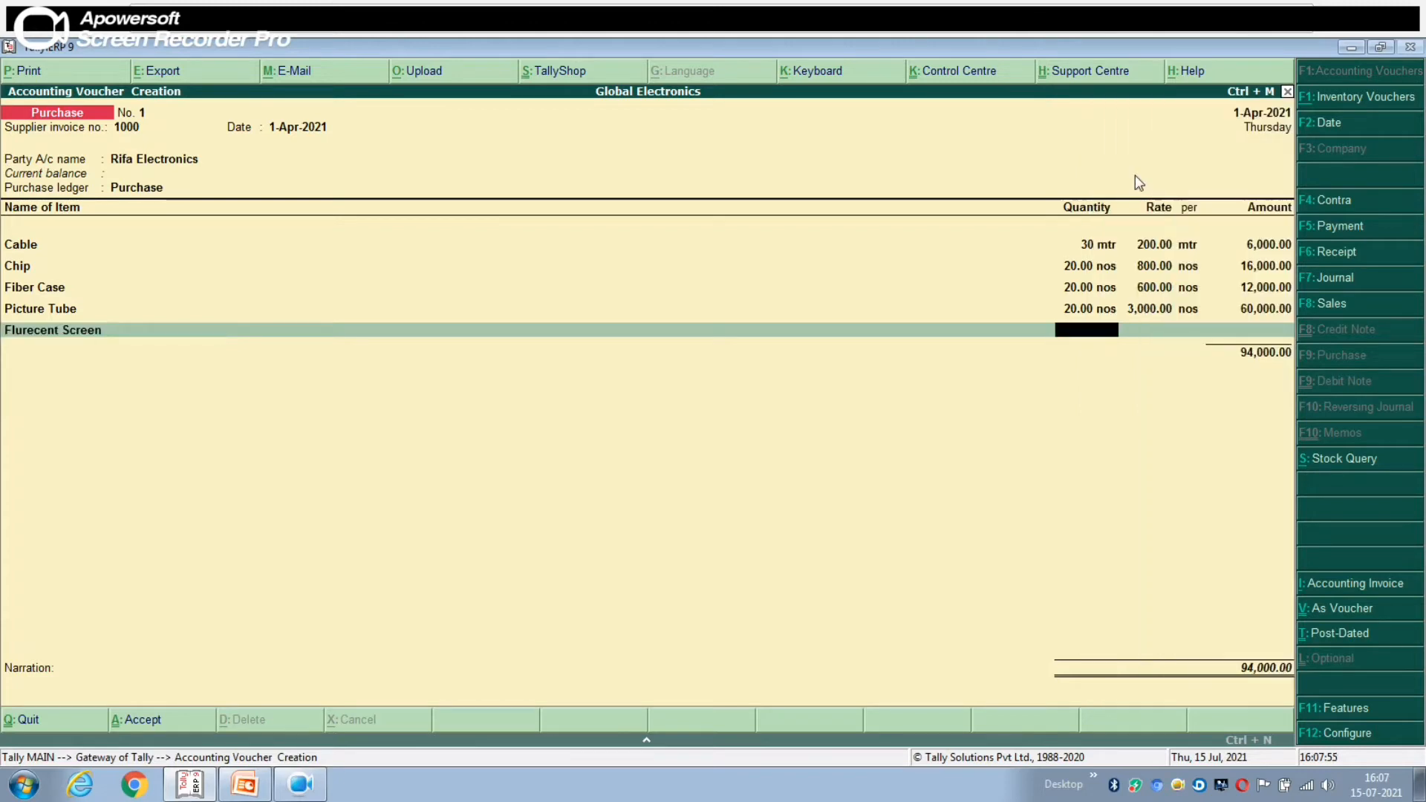
type("20")
key("Return")
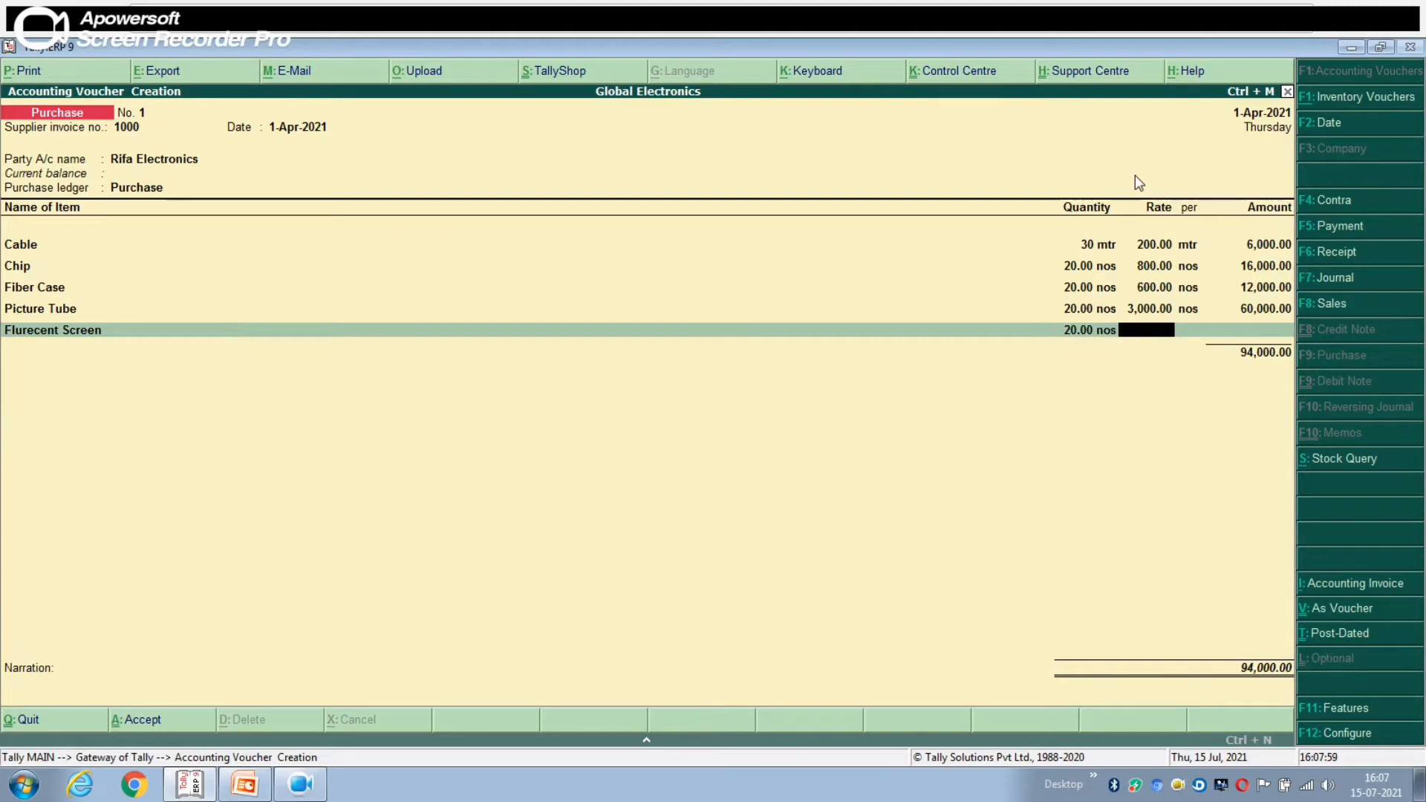
type("2000")
key("Return")
key("Return")
key("Return")
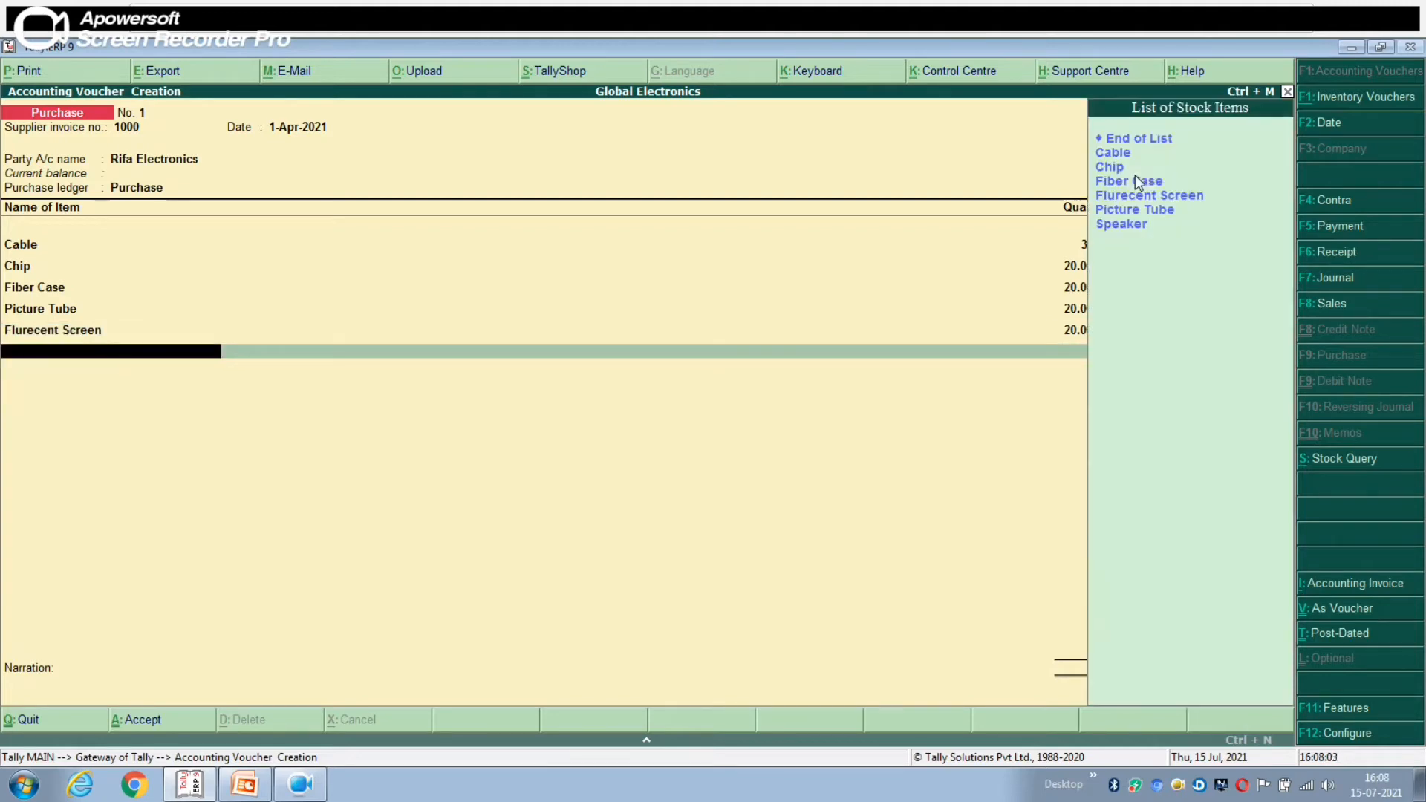
Add the stock item Speaker to the voucher with a quantity of 30 nos at a rate of 300
key("Down")
key("Down")
key("Down")
key("Down")
key("Down")
key("Down")
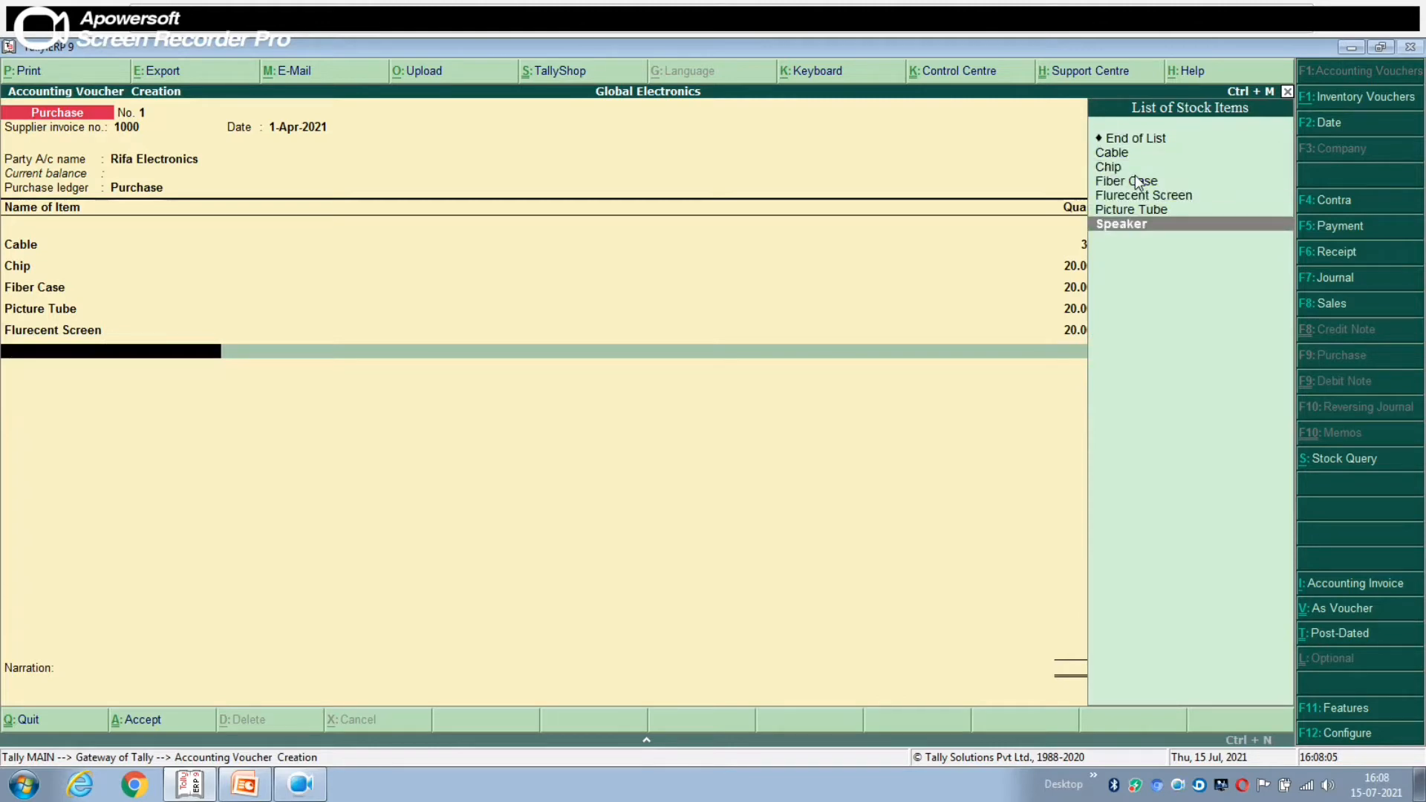
key("Return")
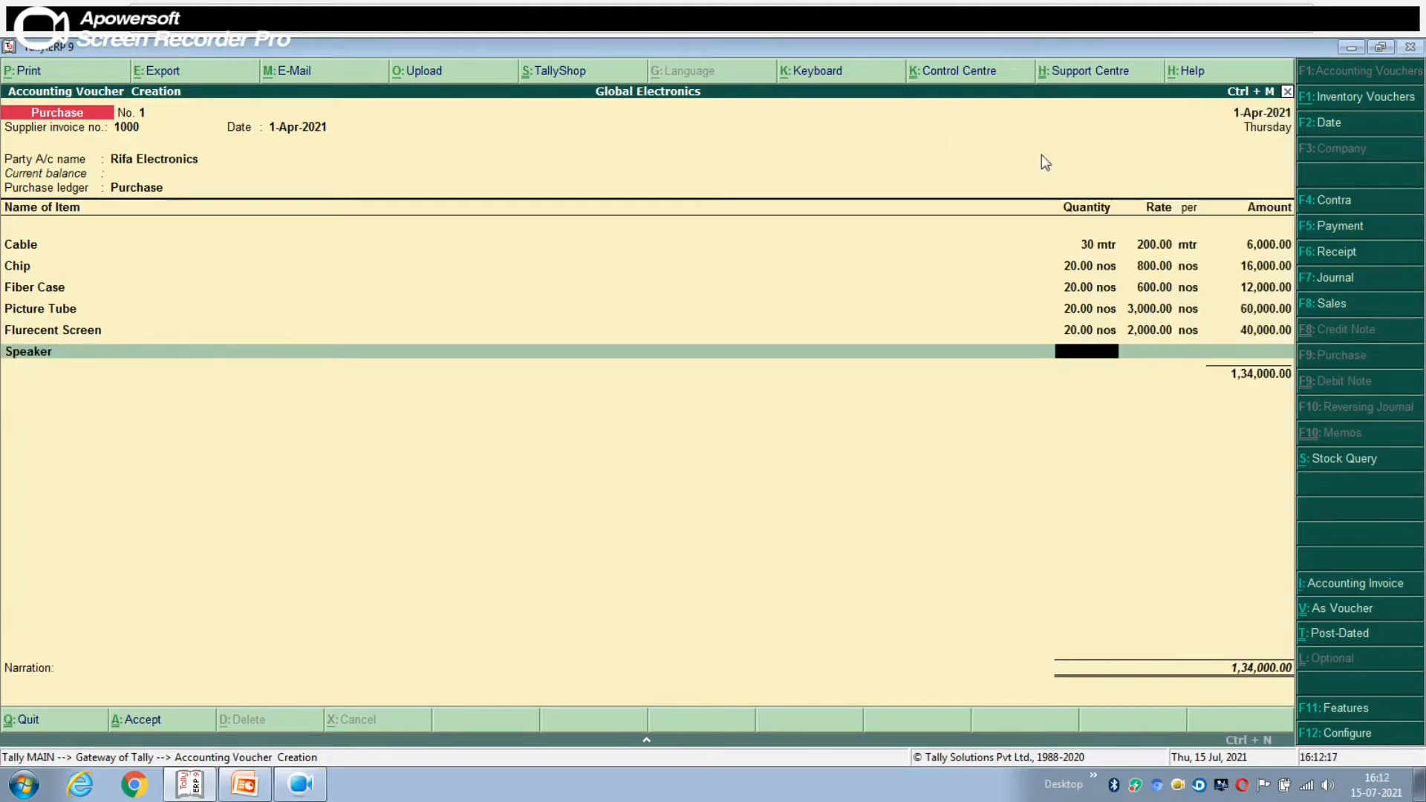
type("30")
key("Return")
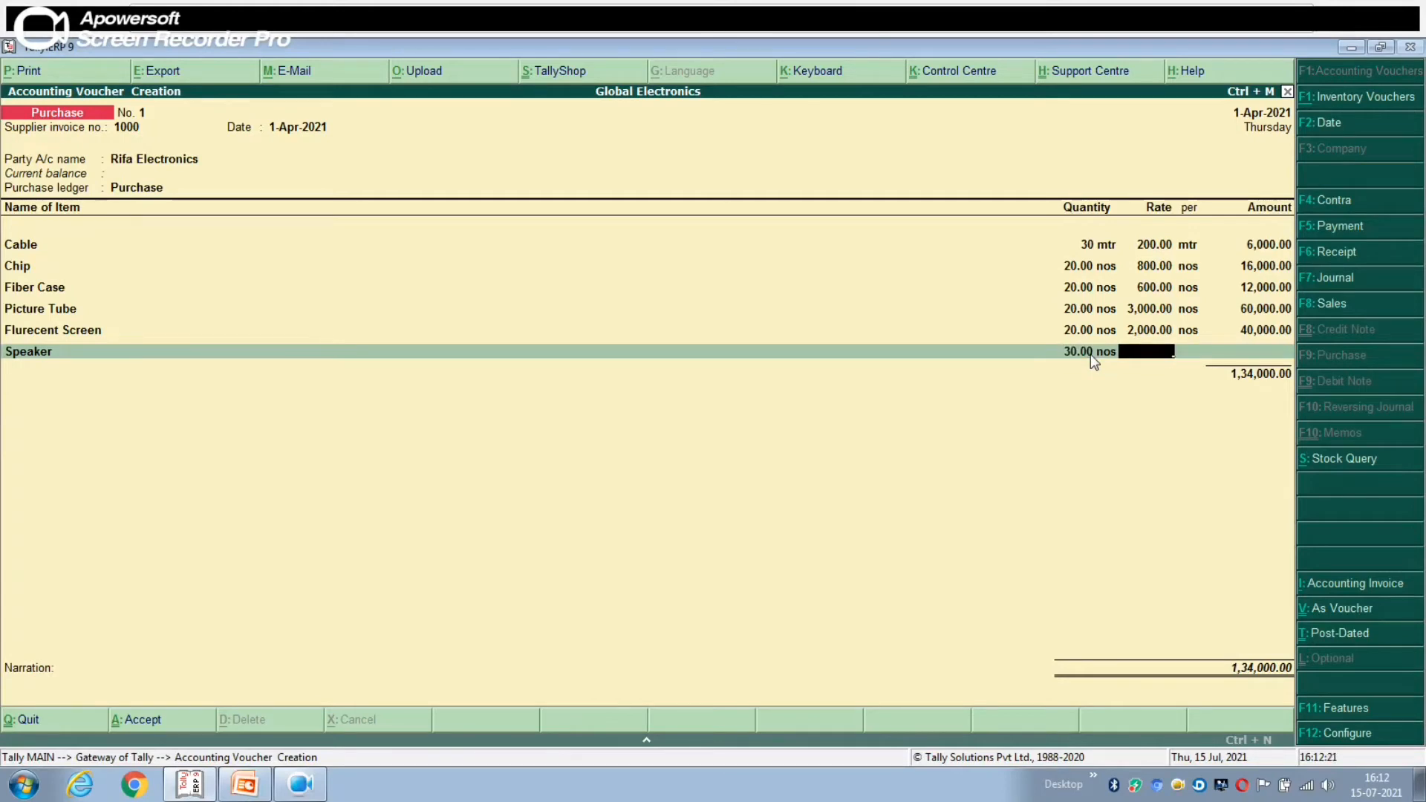
type("300")
key("Return")
key("Return")
key("Return")
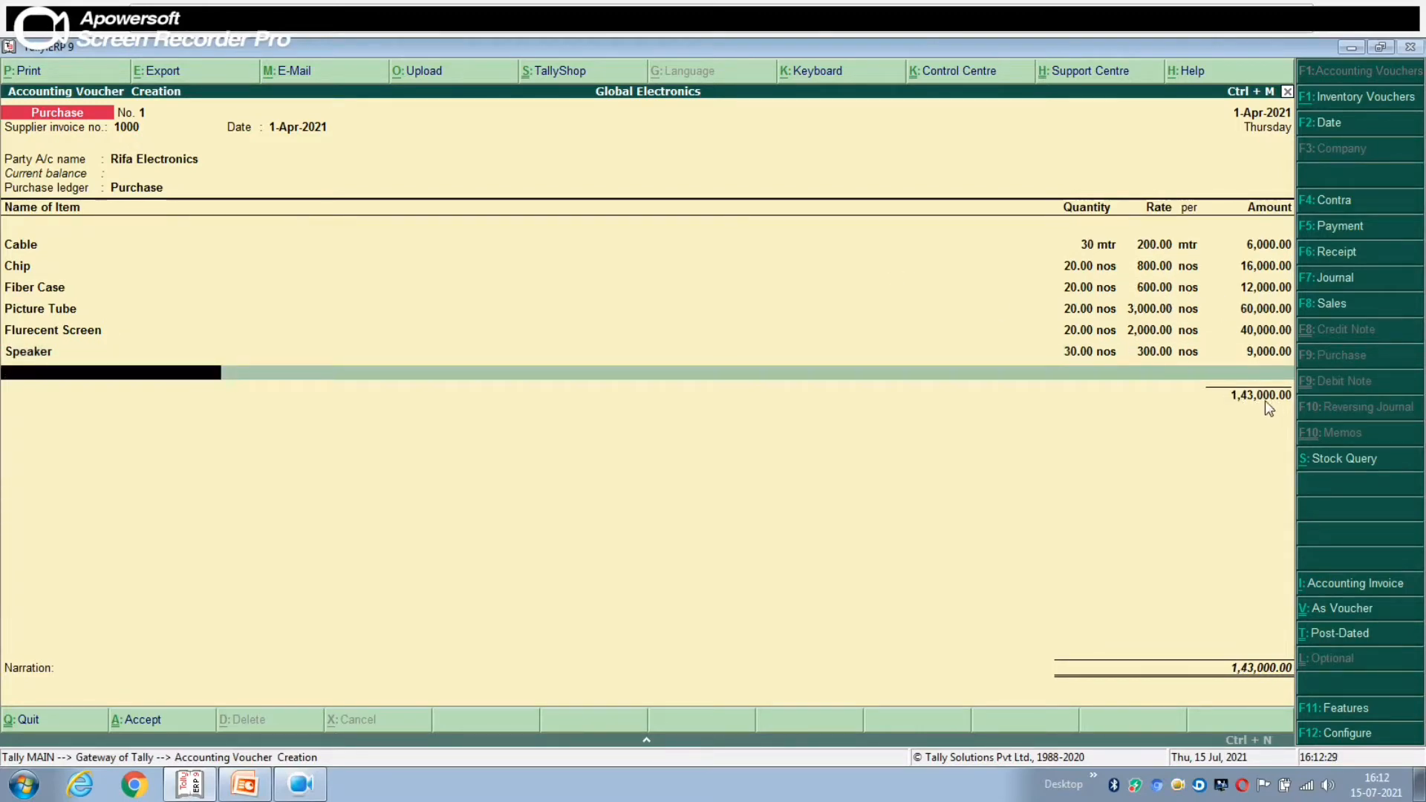
End the item list and save the purchase voucher without a narration
key("Return")
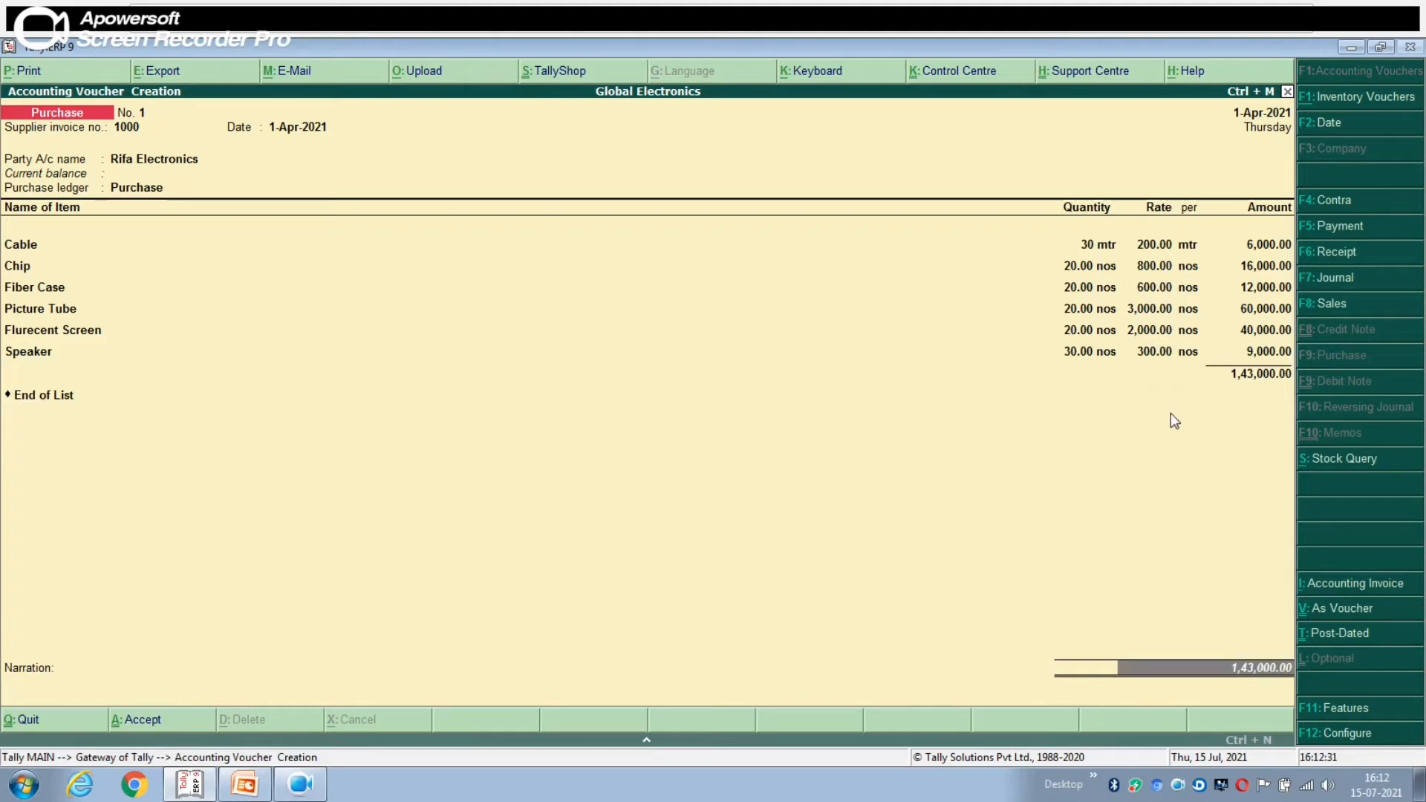
key("Return")
key("Return")
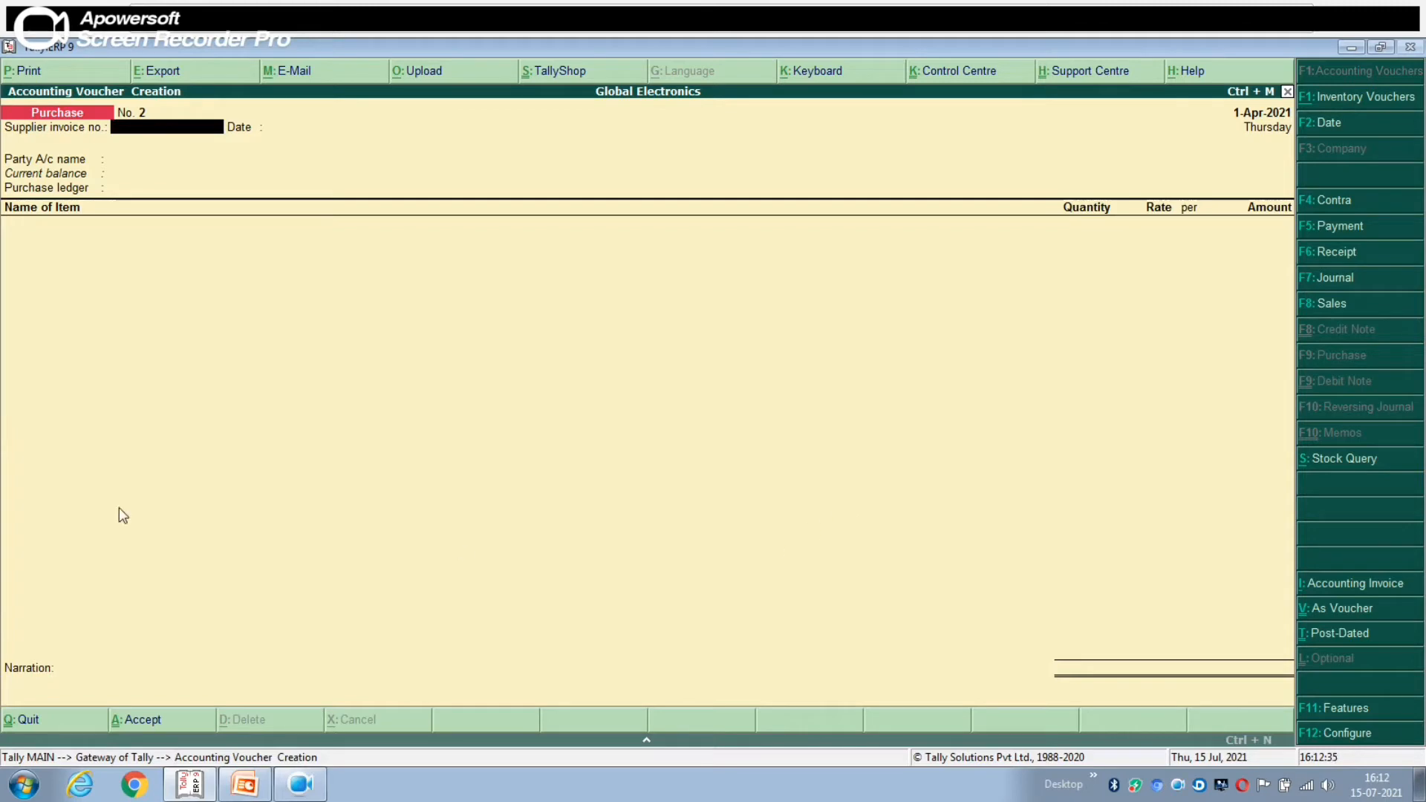
Switch to PowerPoint to check the Manufacturing Process slide, and return to Tally.ERP 9
left_click(244, 786)
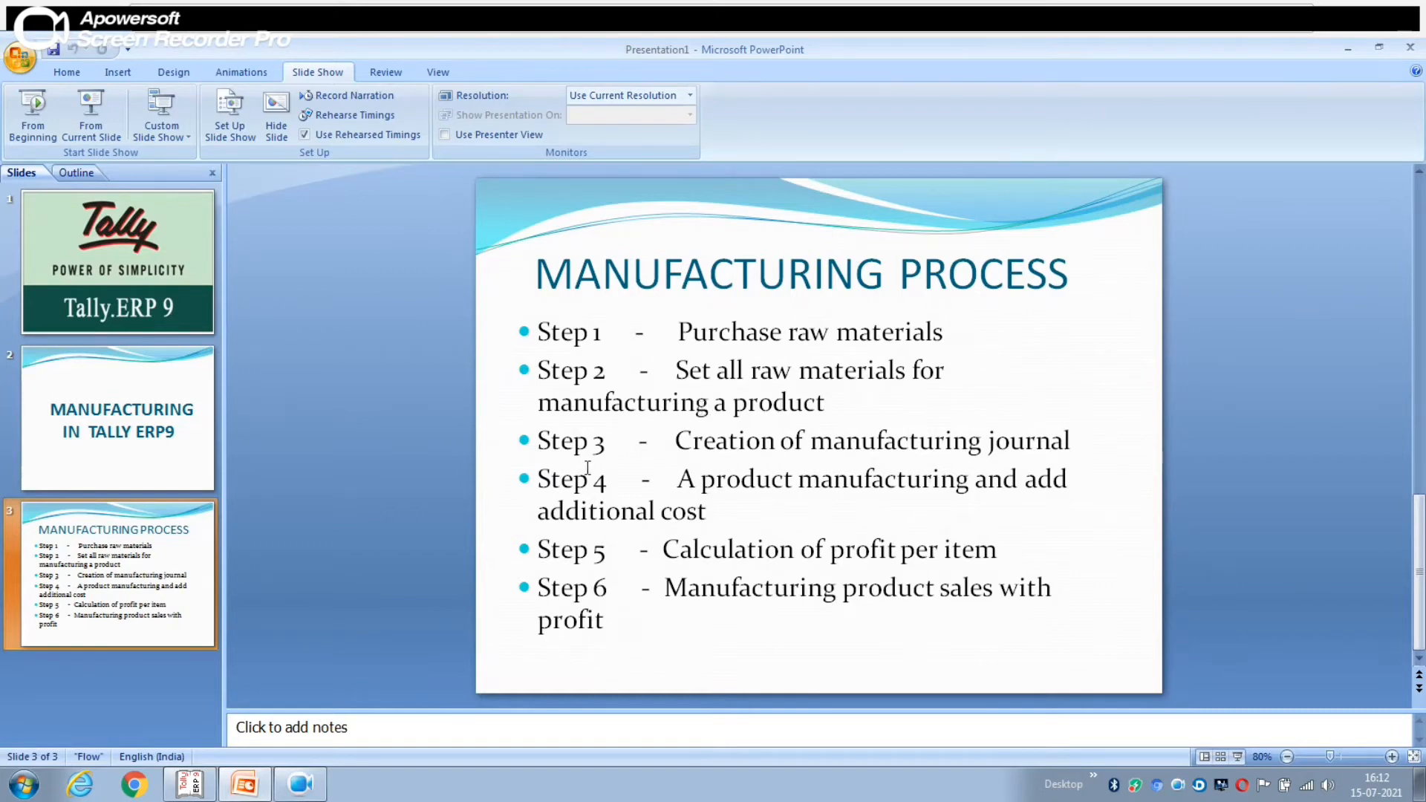
left_click(190, 783)
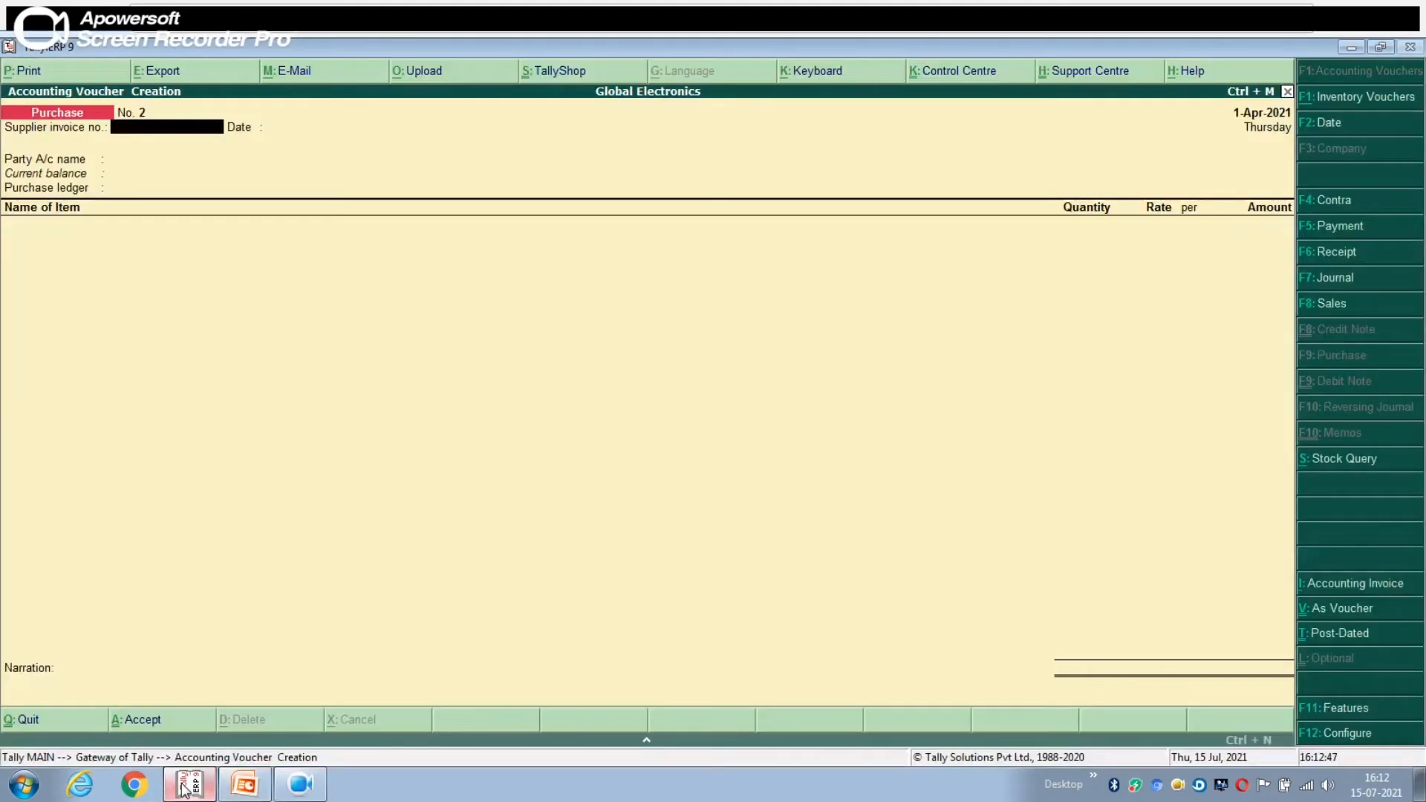
Quit the purchase voucher entry and open the creation form for a single stock item
key("Escape")
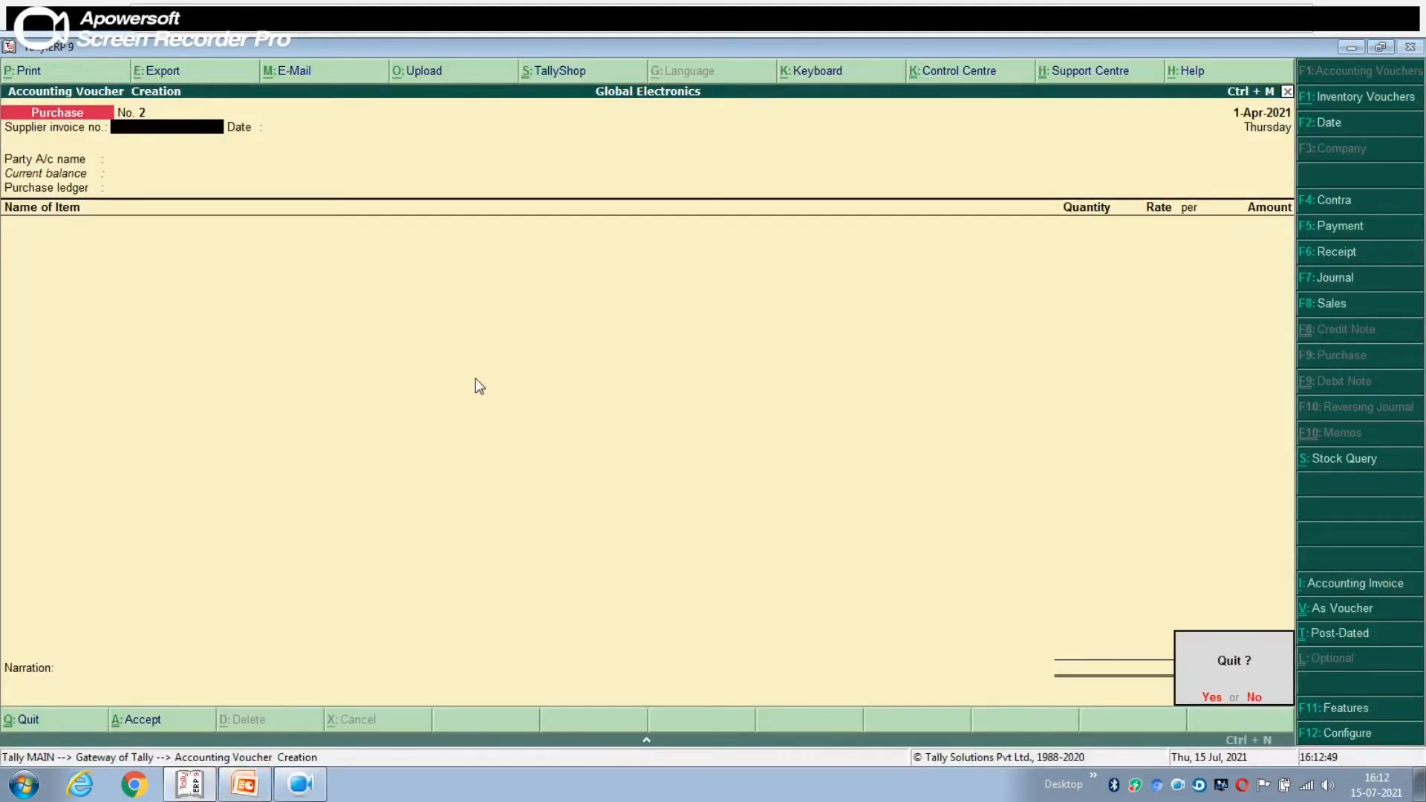
key("y")
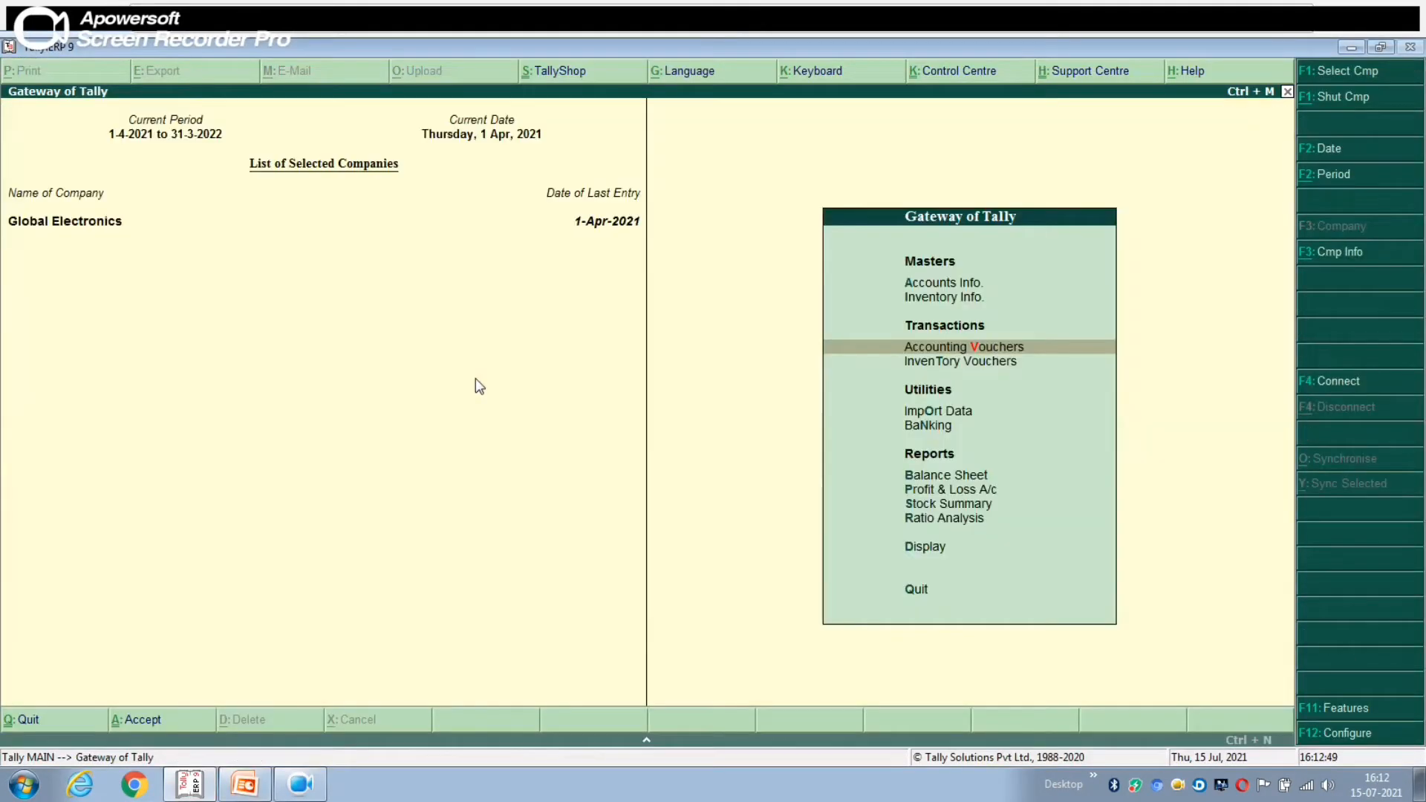
left_click(950, 298)
left_click(948, 297)
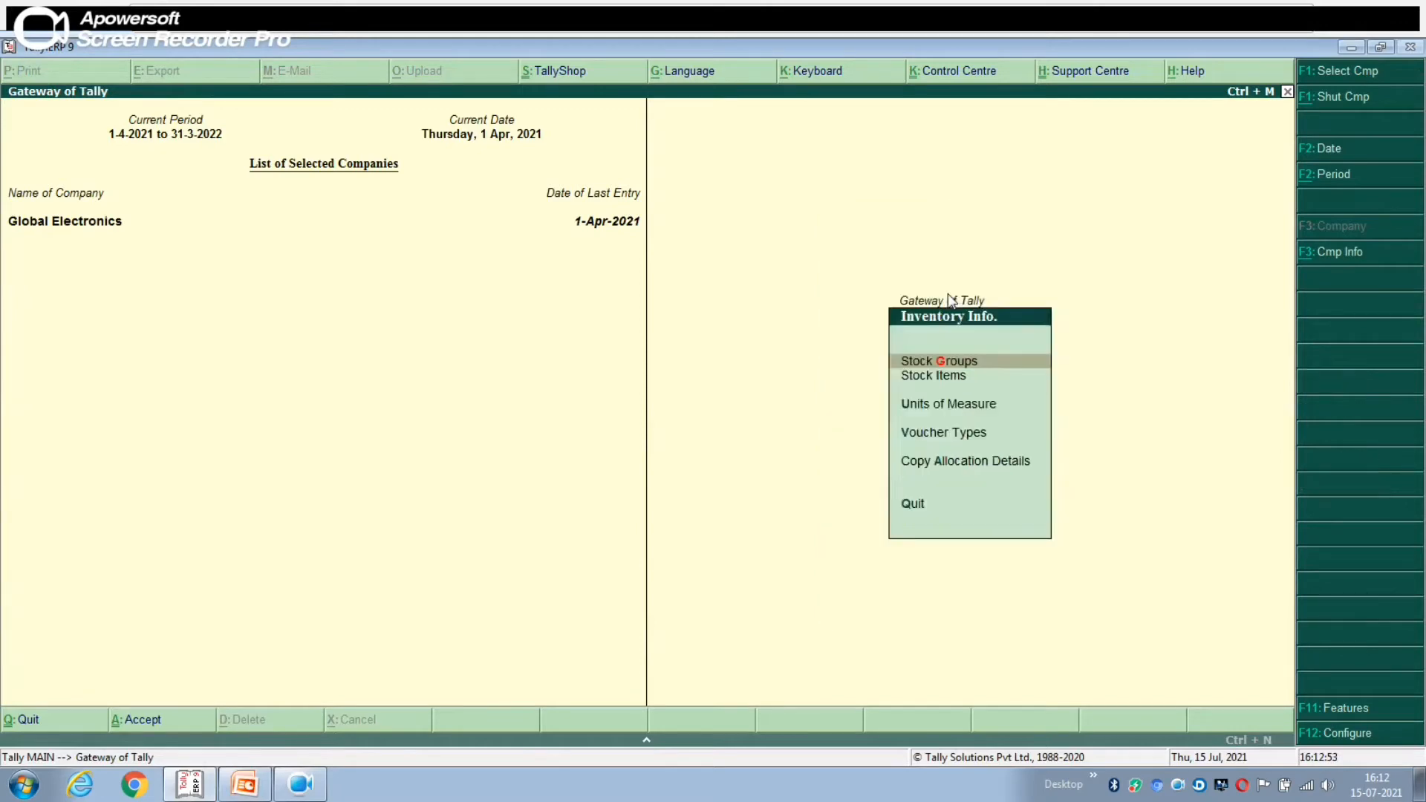
left_click(946, 381)
left_click(945, 380)
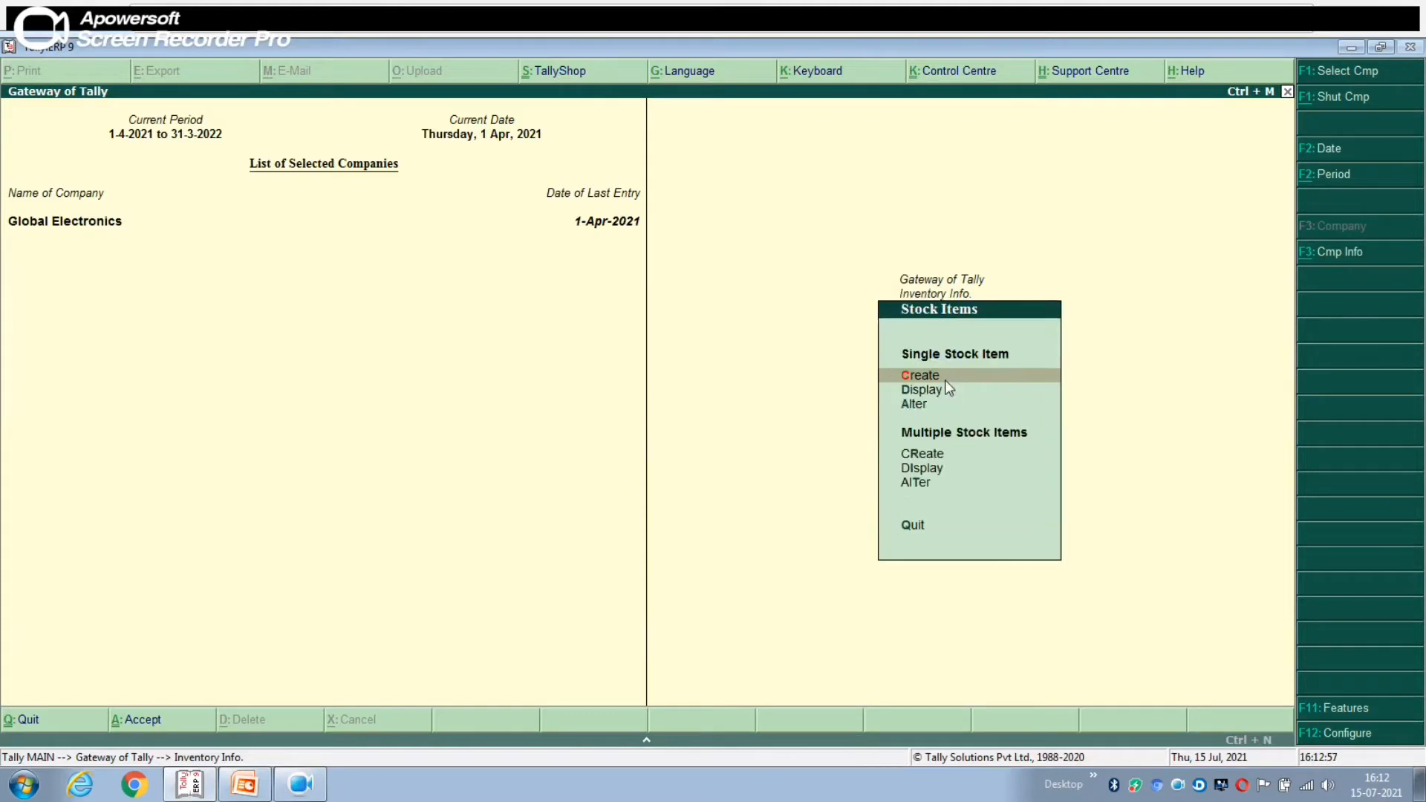
left_click(944, 380)
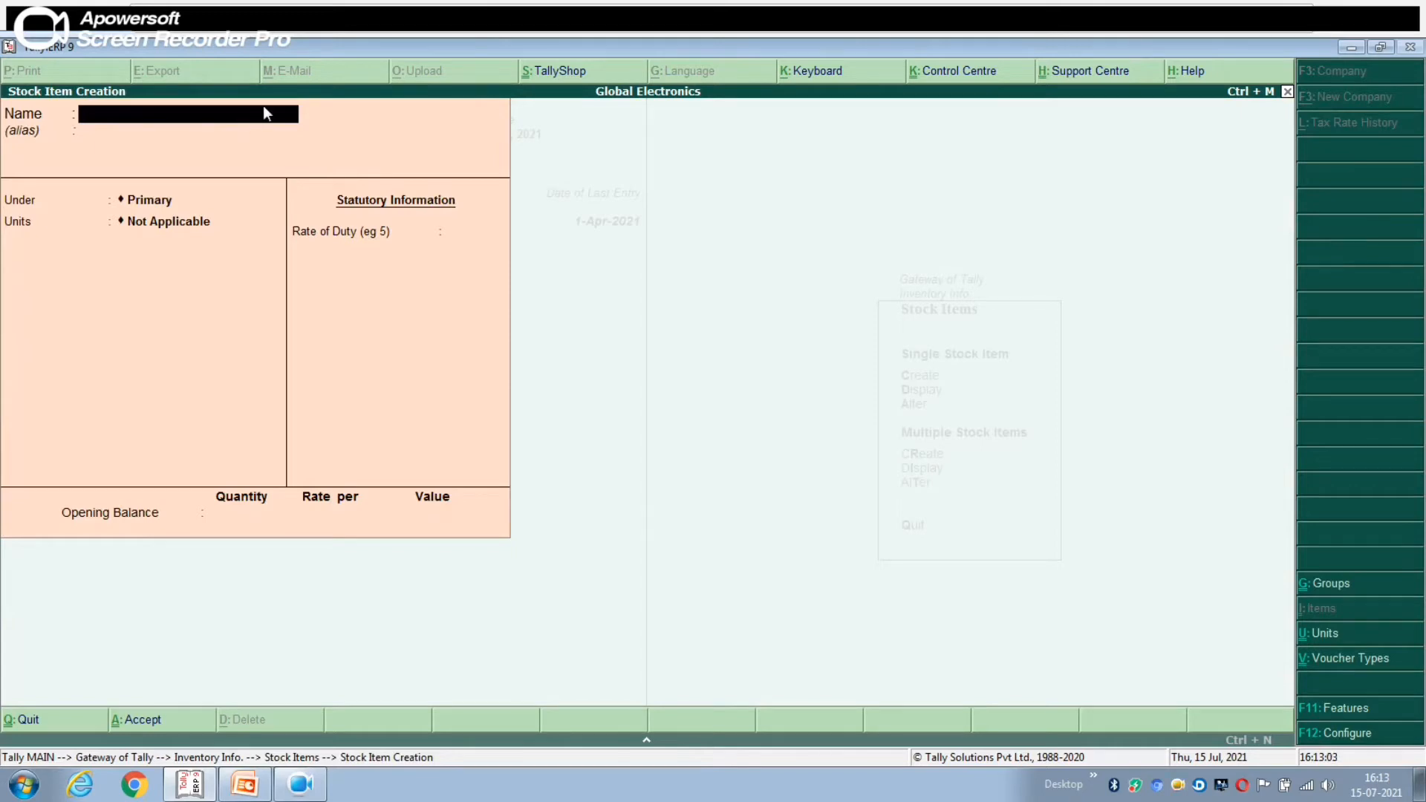
Name the new stock item Tv, keep it under Primary and set its units to nos
type("Tv")
key("Return")
key("Return")
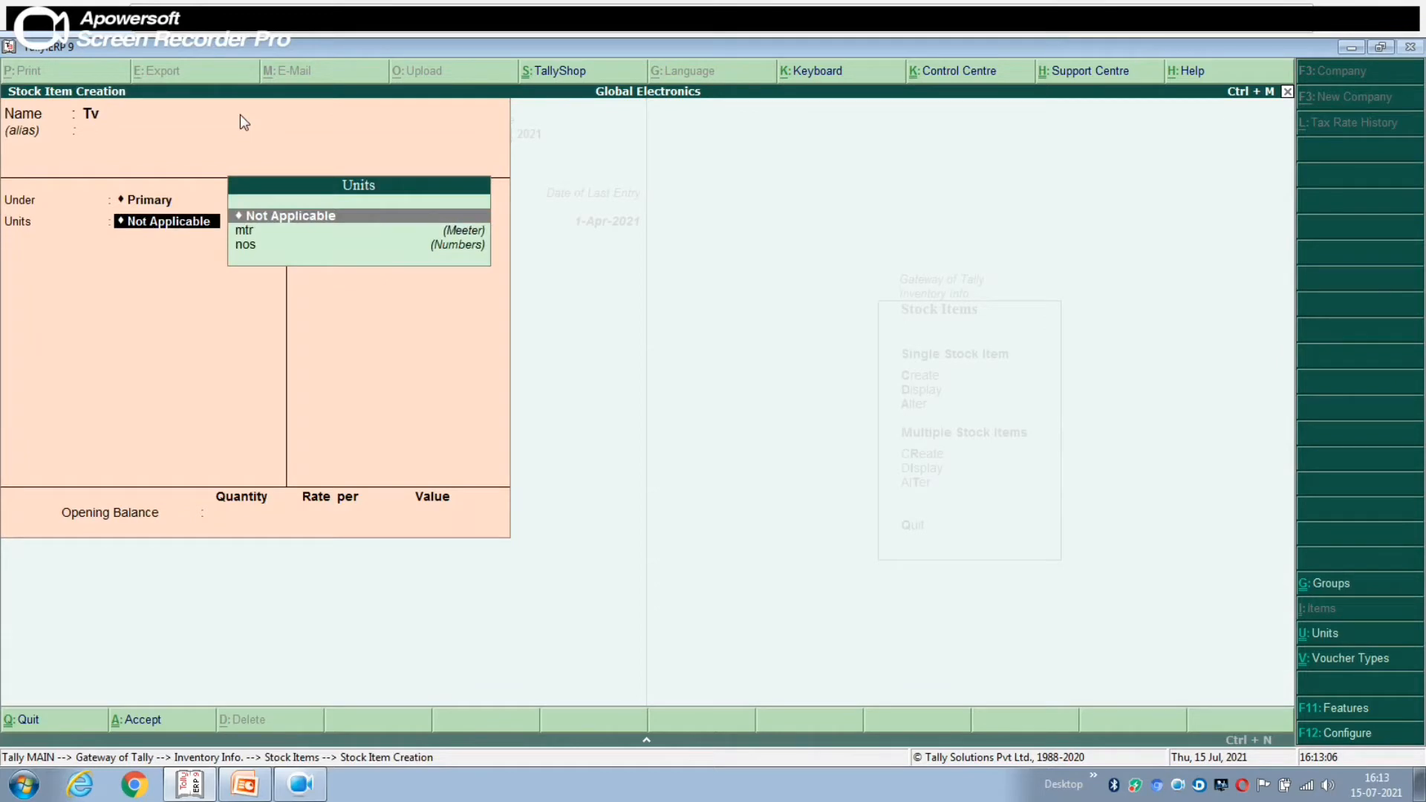
key("Down")
key("Down")
key("Return")
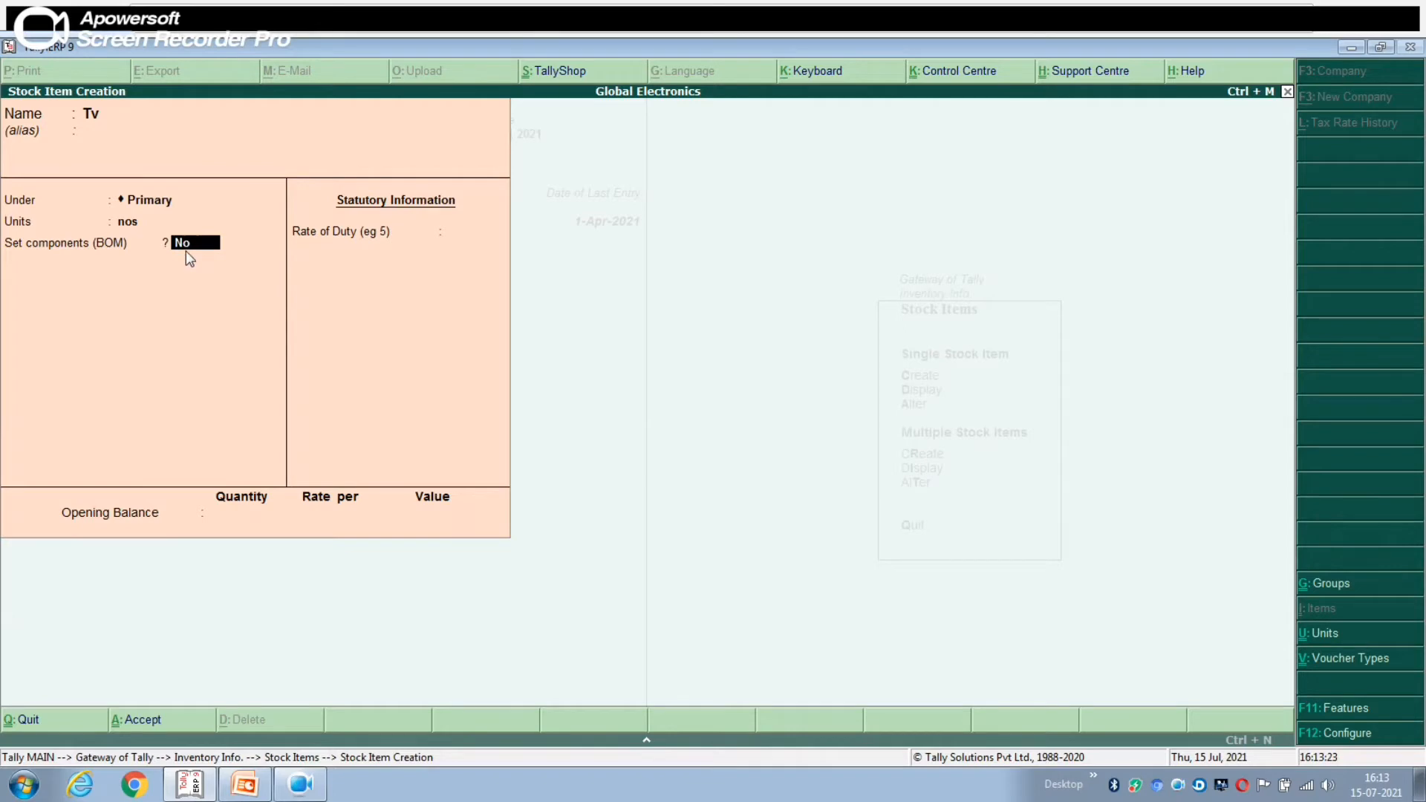
Check the component list details (Bill of Materials) option in the stock item configuration
key("F12")
key("Return")
key("Return")
key("Return")
key("Return")
key("Return")
key("Return")
key("Return")
key("Return")
key("Return")
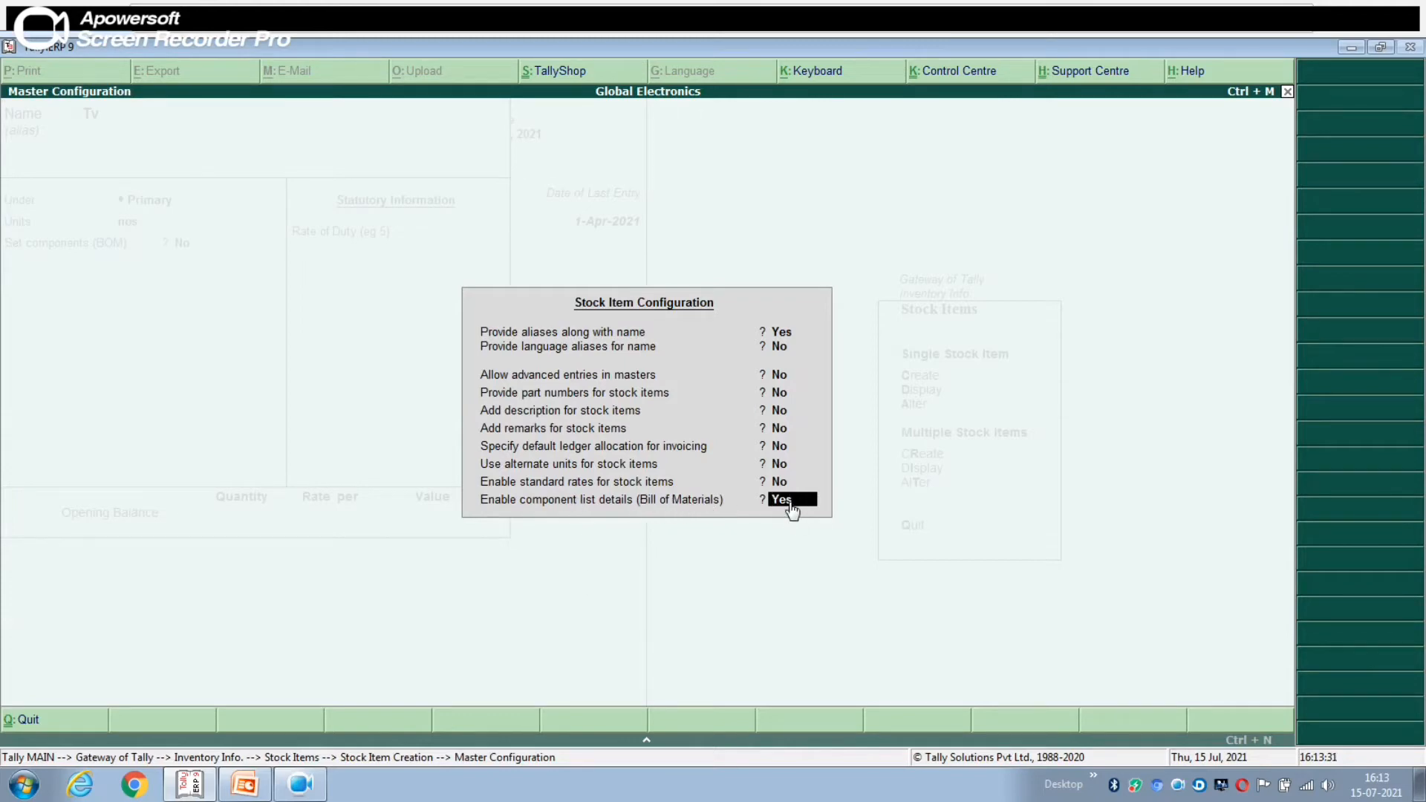
key("Return")
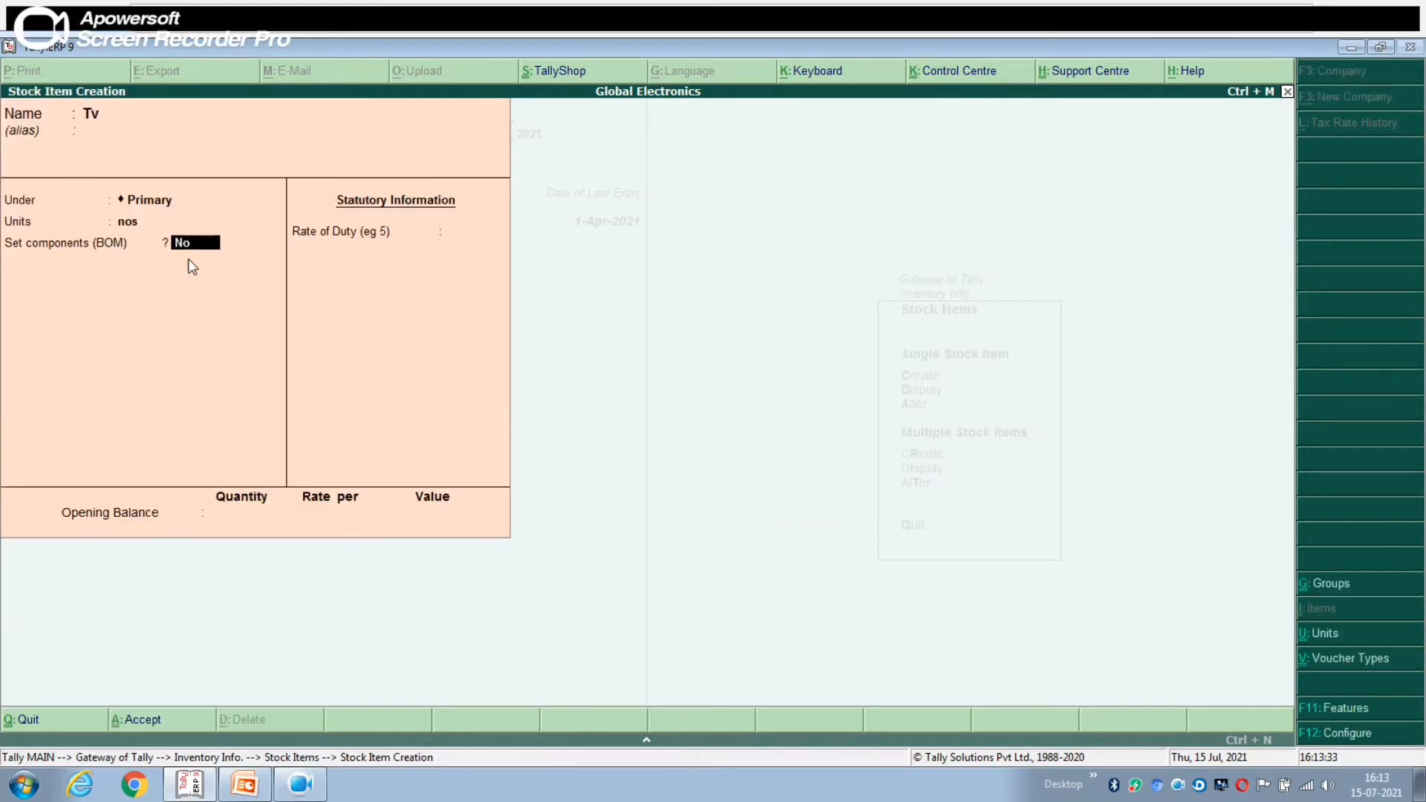
Turn on component setting (BOM) for the item and define a BOM named Tv with a unit of manufacture of 1
type("y")
key("Return")
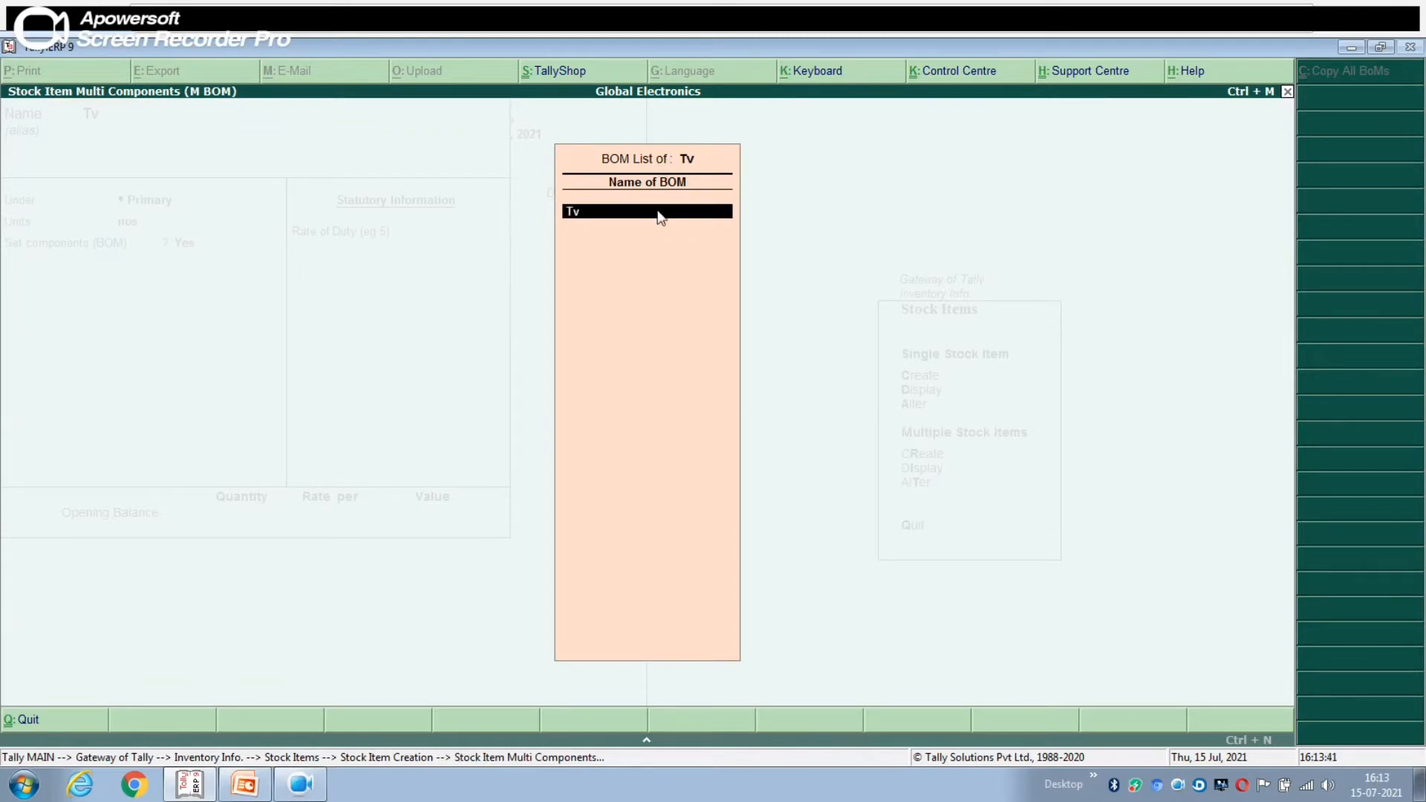
key("Return")
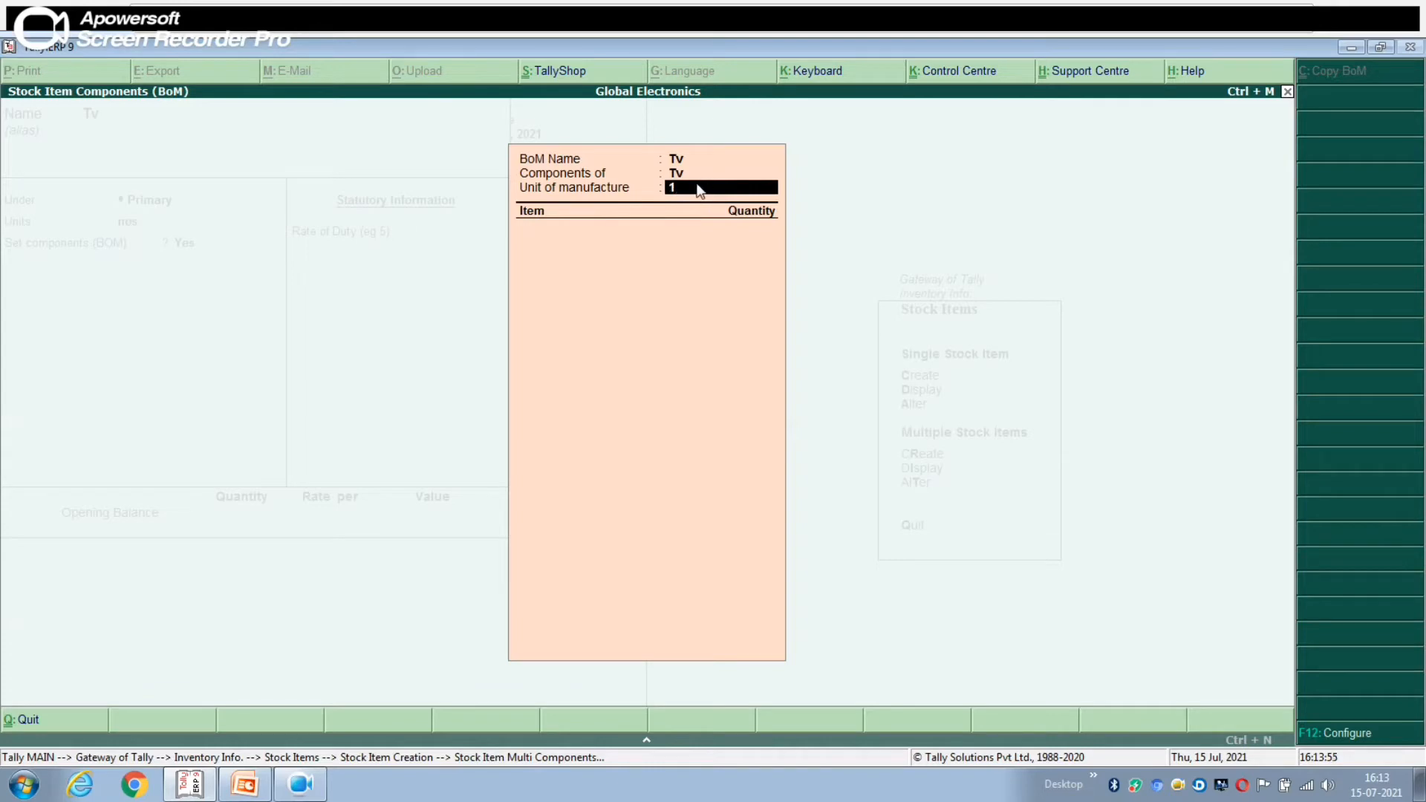
key("Return")
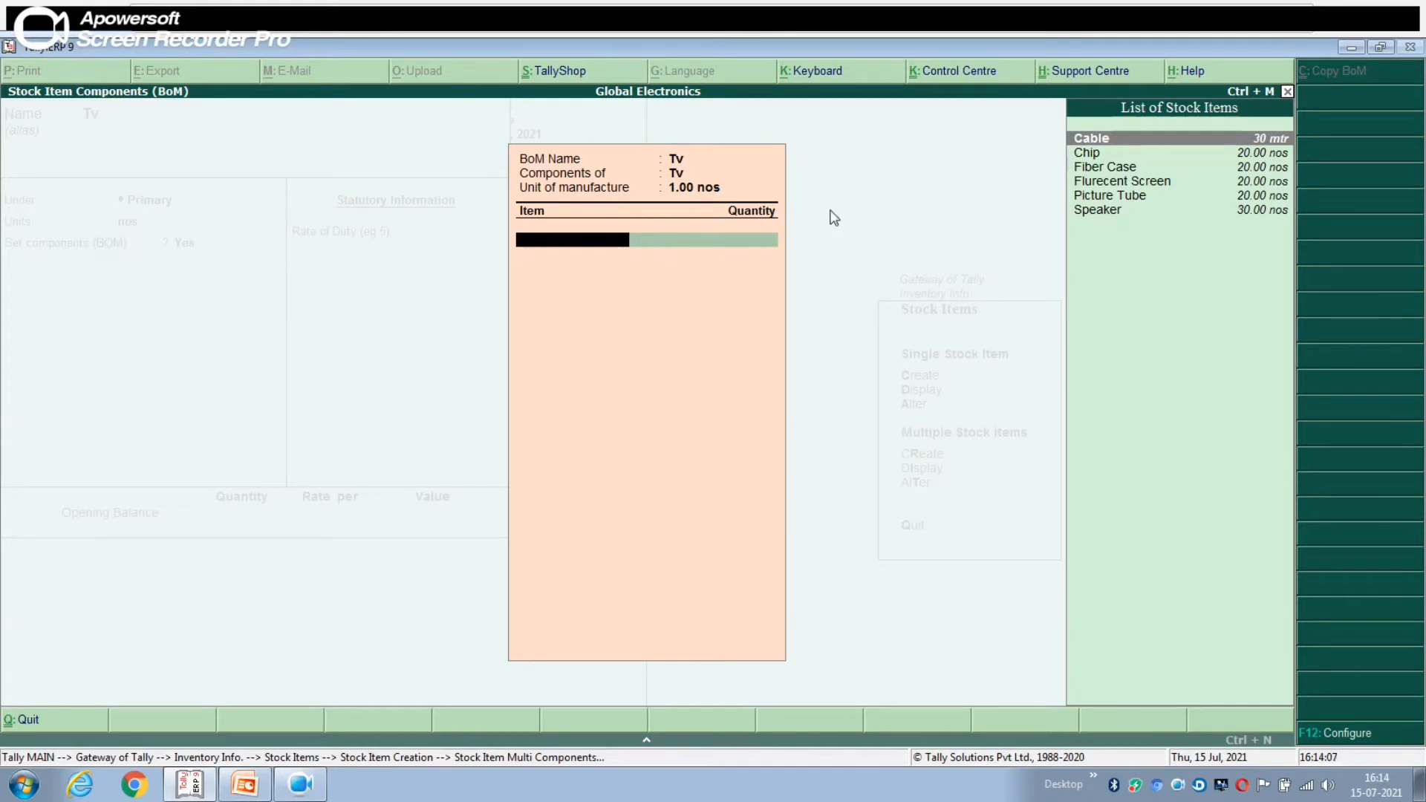
Add Cable to the Tv bill of materials with a quantity of 2 mtr
key("Return")
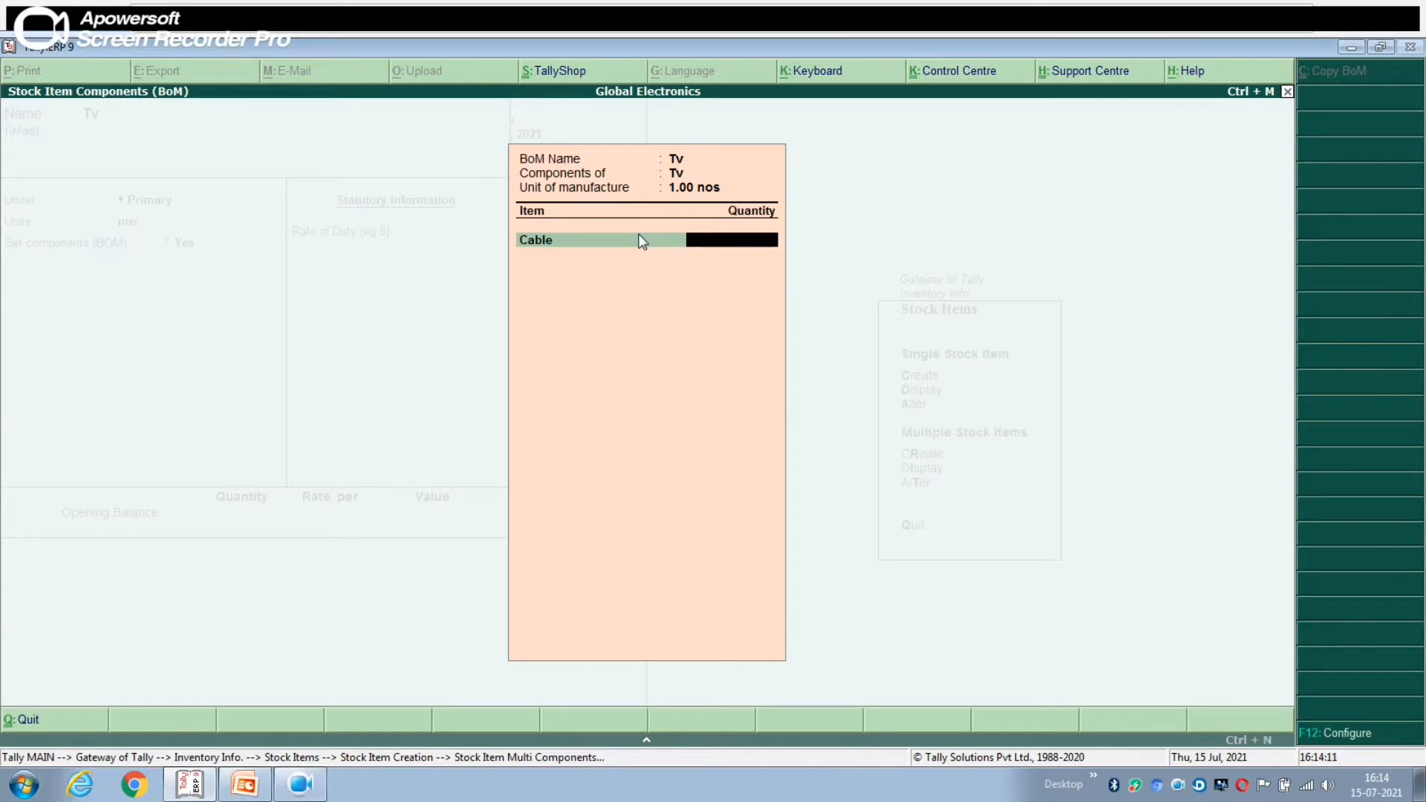
type("2")
key("Return")
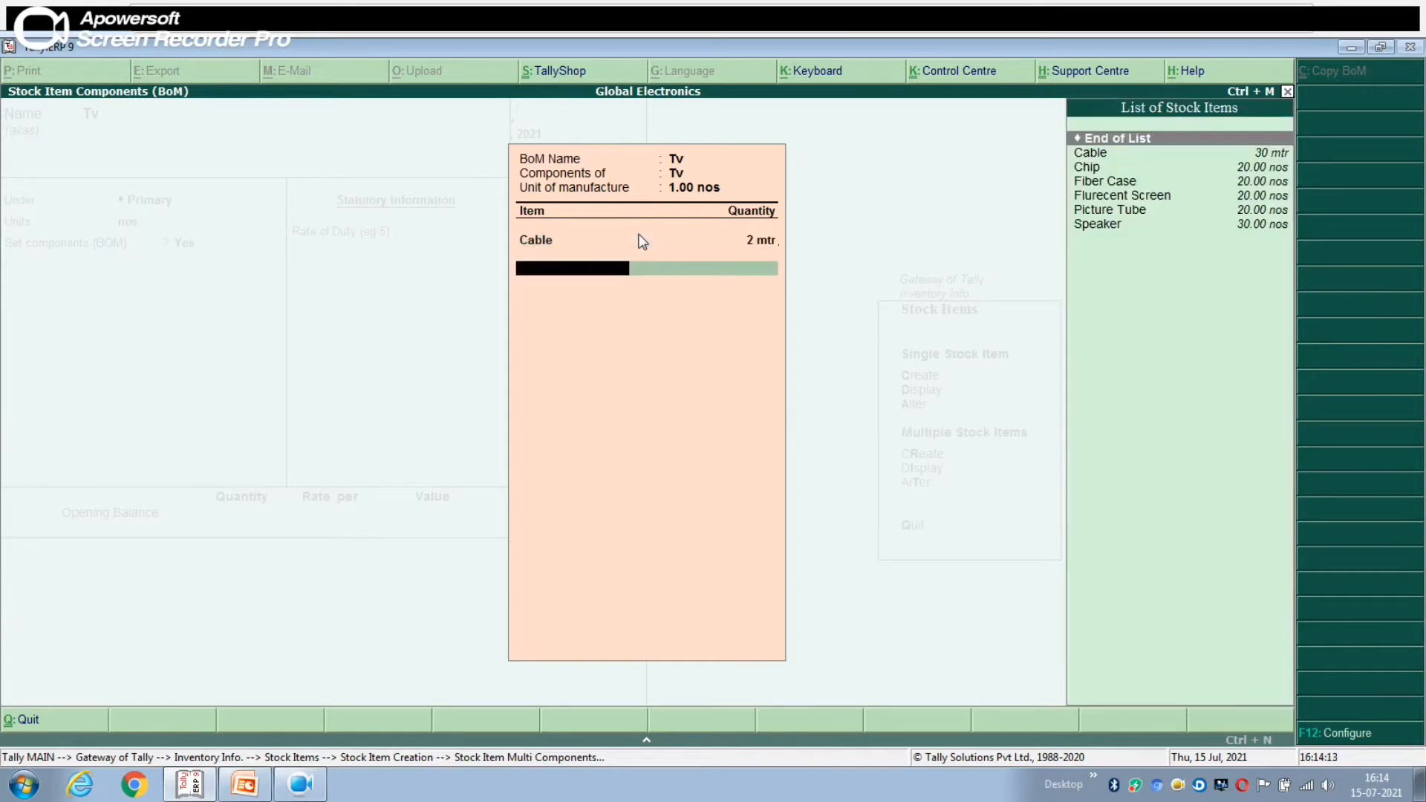
Add Chip to the Tv bill of materials with a quantity of 1 nos
key("Down")
key("Down")
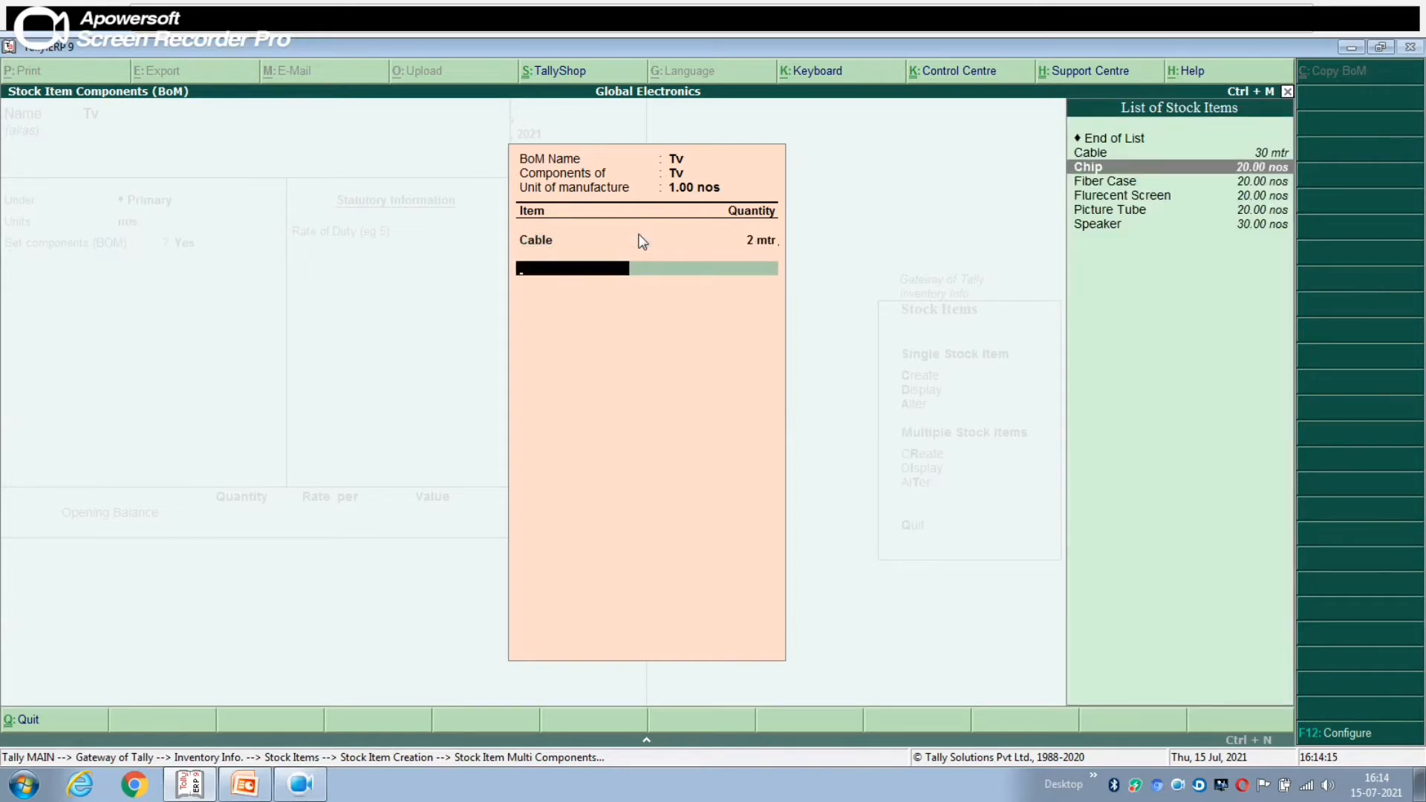
key("Return")
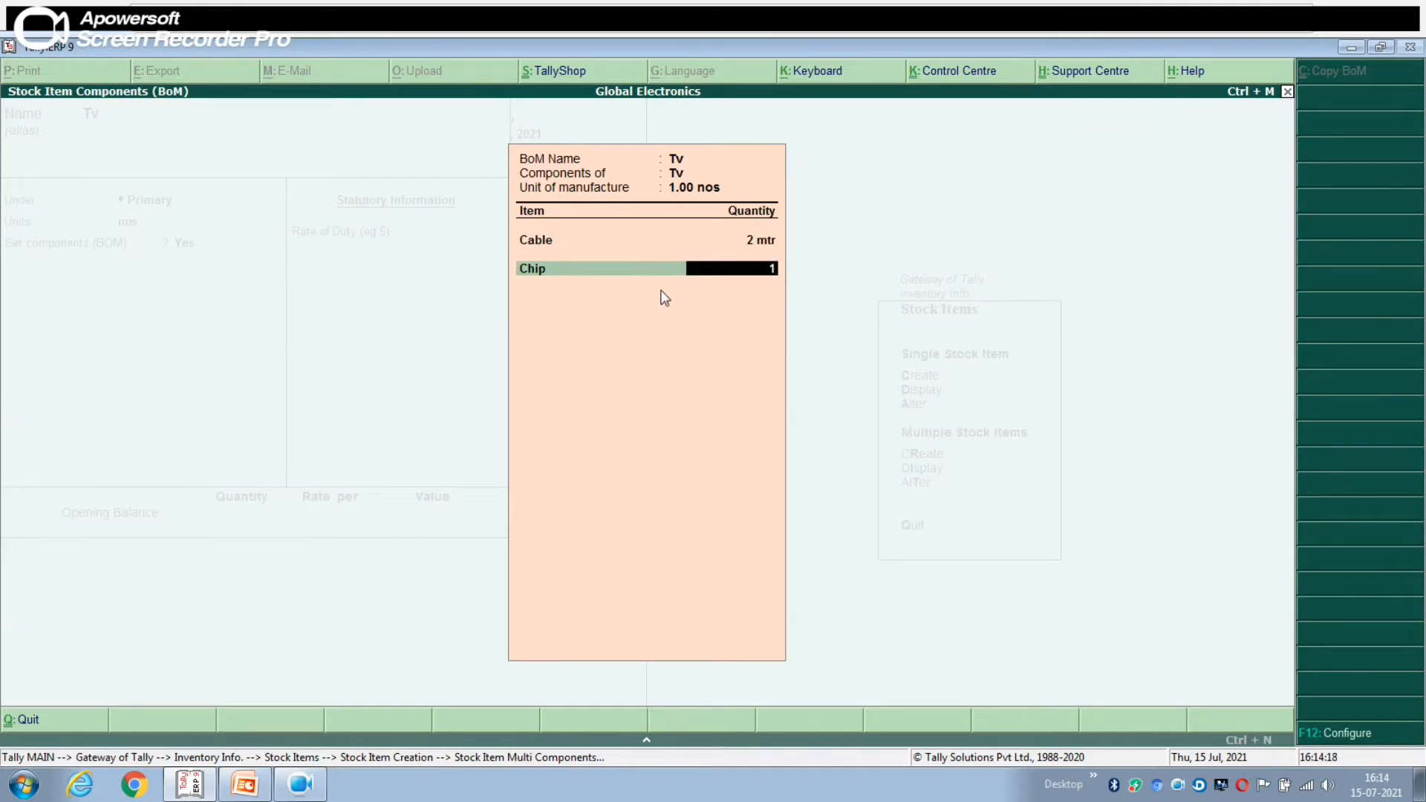
key("Return")
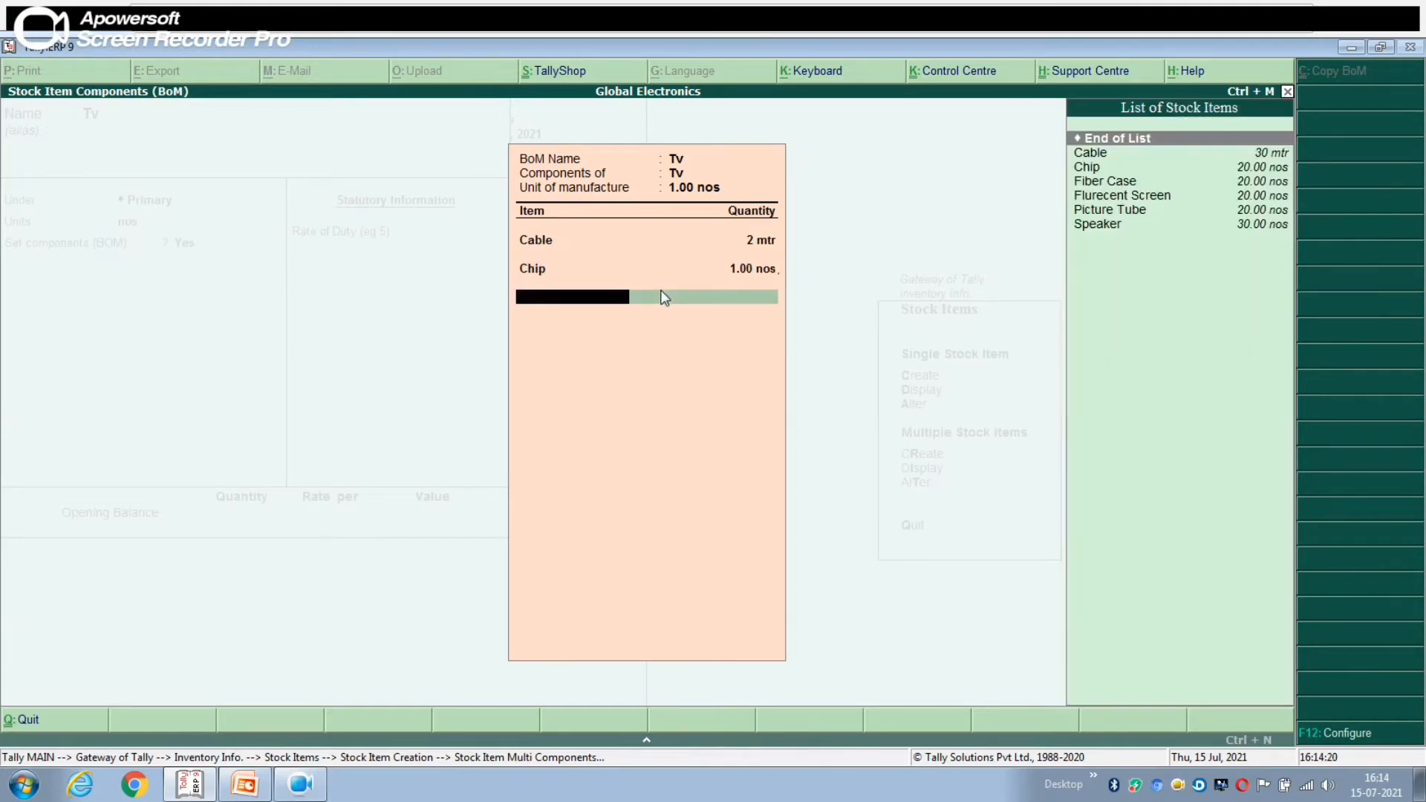
Add Fiber Case to the Tv bill of materials with a quantity of 1 nos
key("Down")
key("Down")
key("Down")
key("Return")
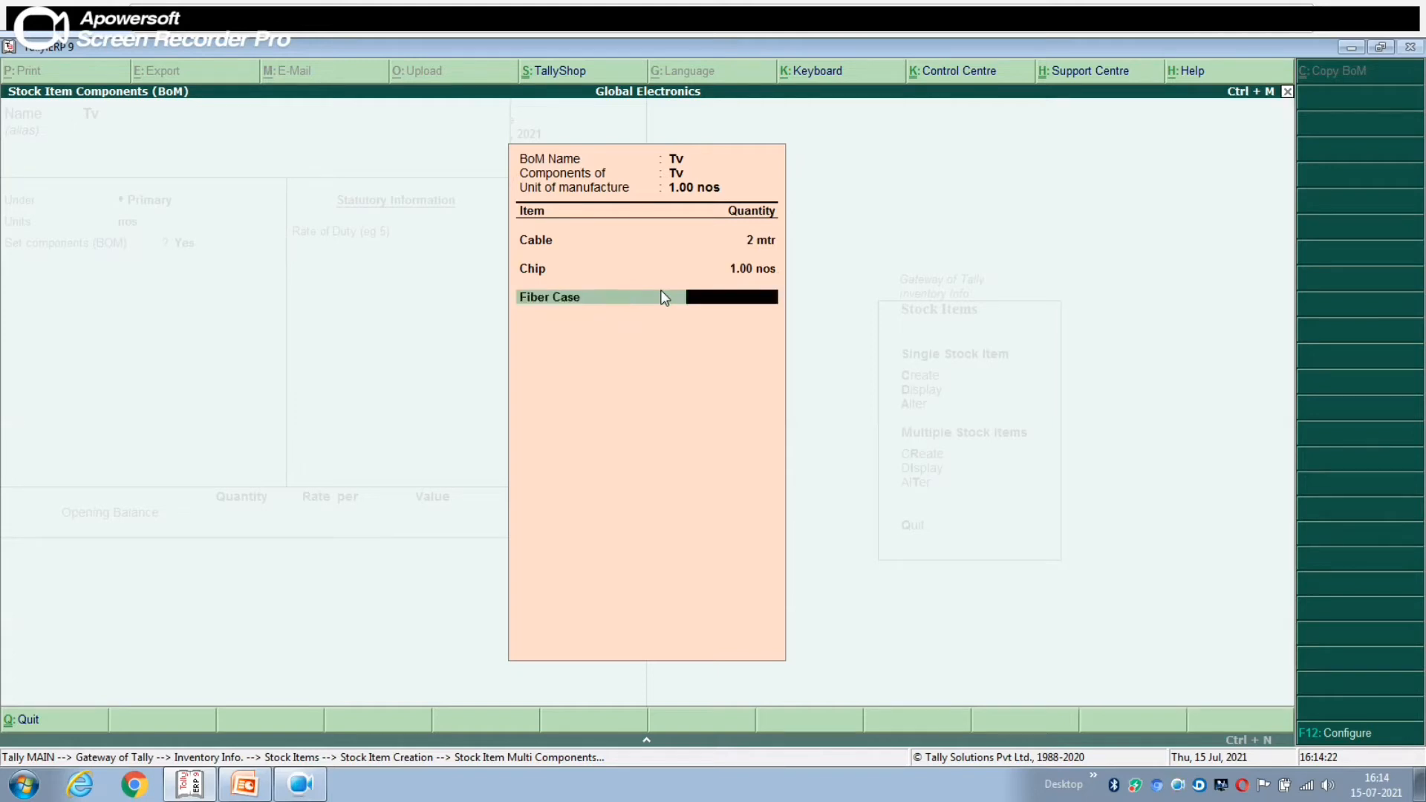
key("Return")
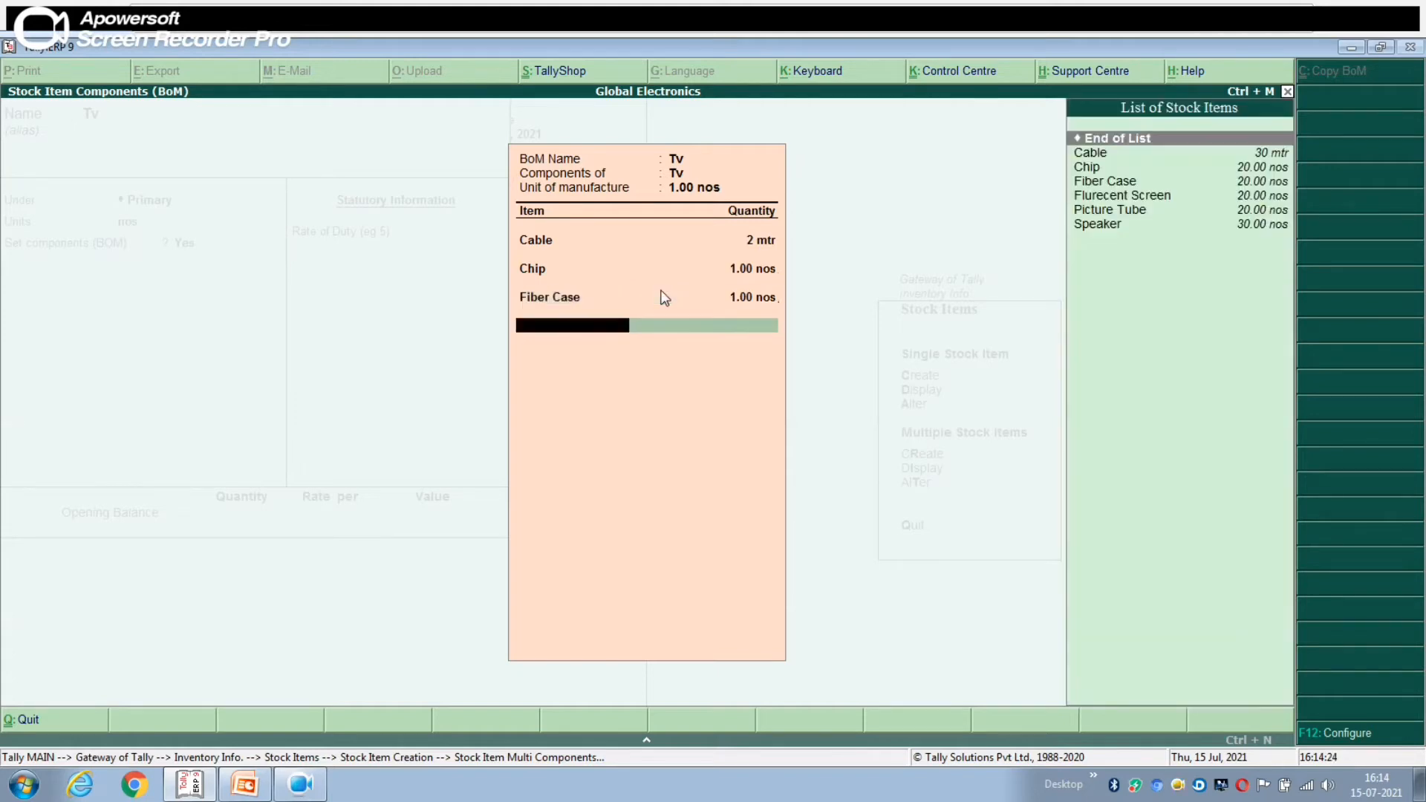
Add Flurecent Screen to the Tv bill of materials with a quantity of 1 nos
key("Down")
key("Down")
key("Down")
key("Down")
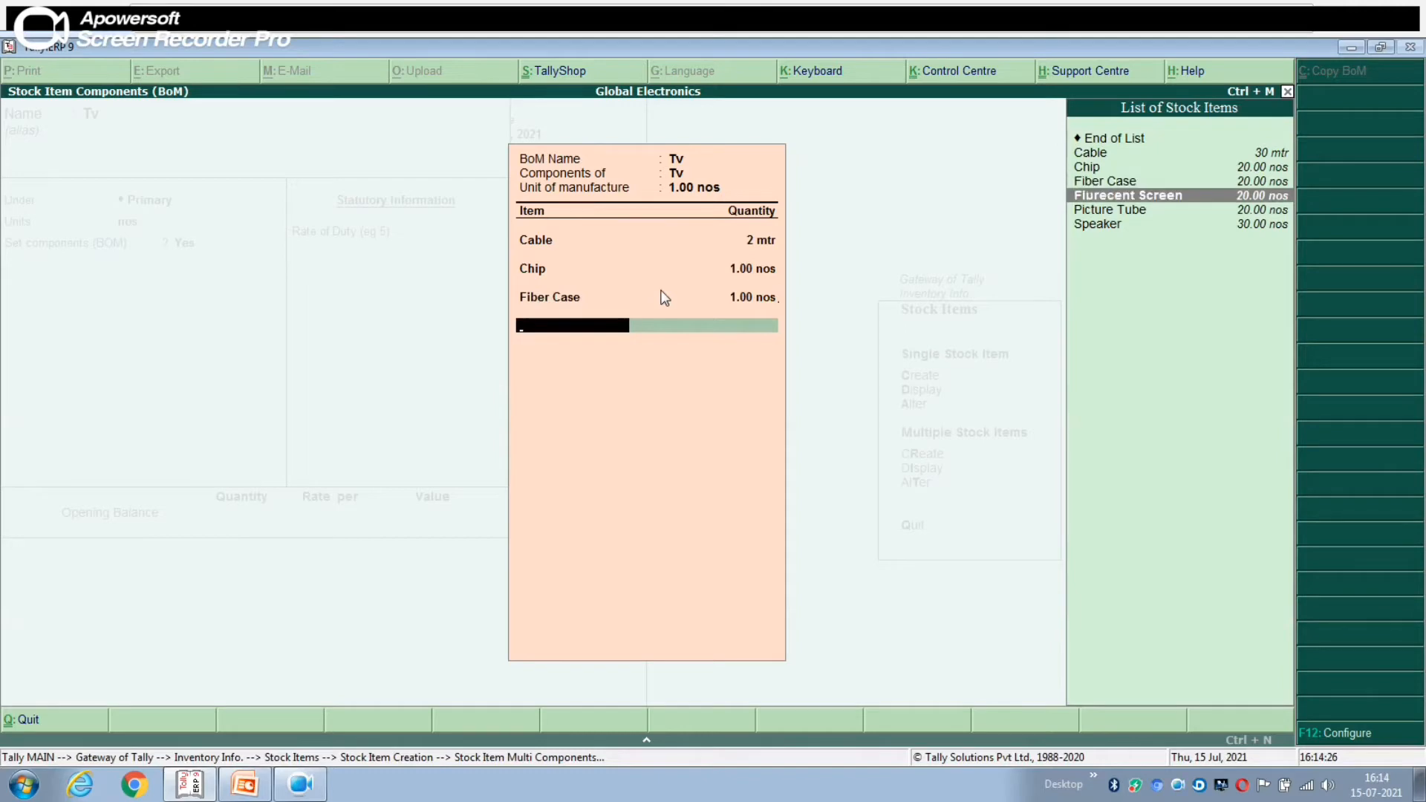
key("Return")
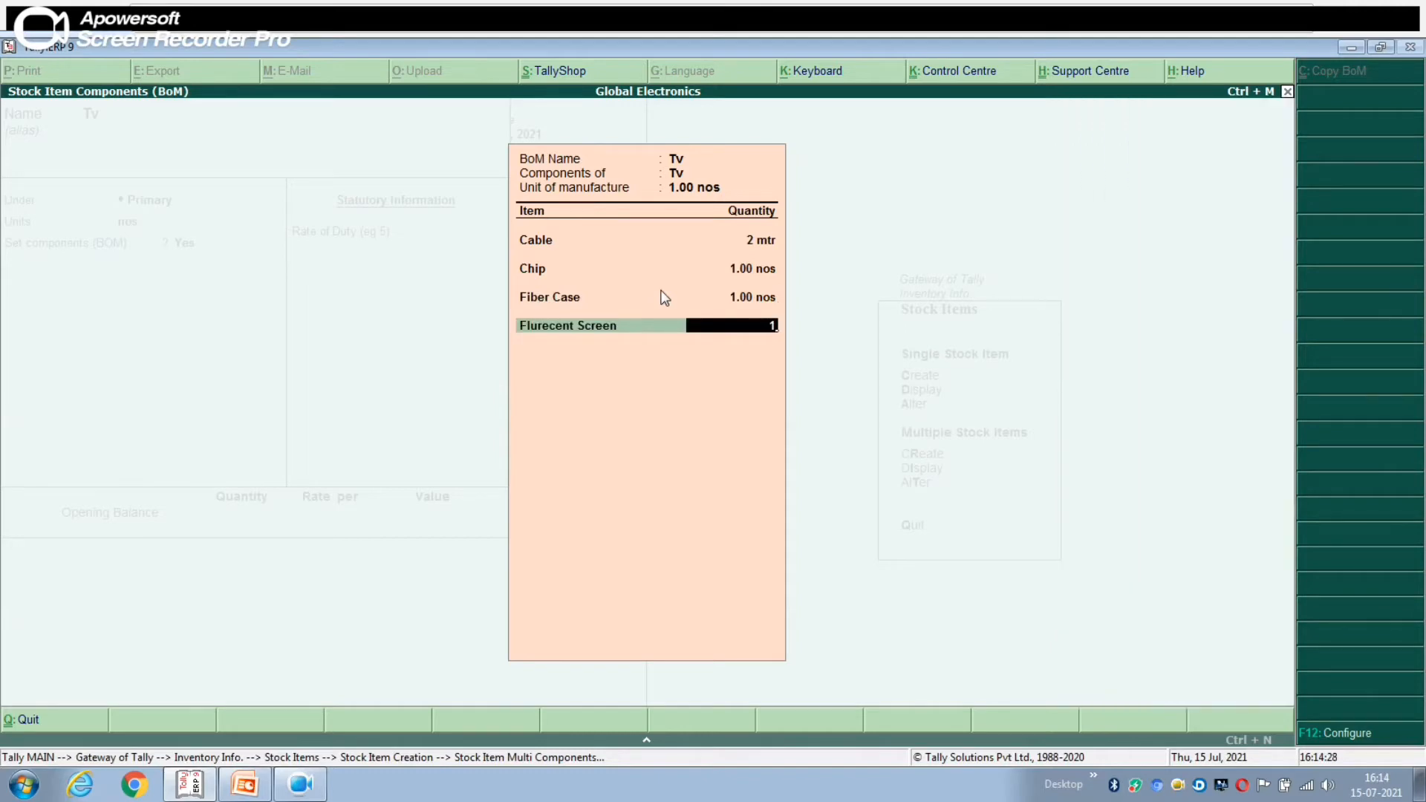
key("Return")
Add Picture Tube to the Tv bill of materials with a quantity of 1 nos
key("Down")
key("Down")
key("Down")
key("Down")
key("Down")
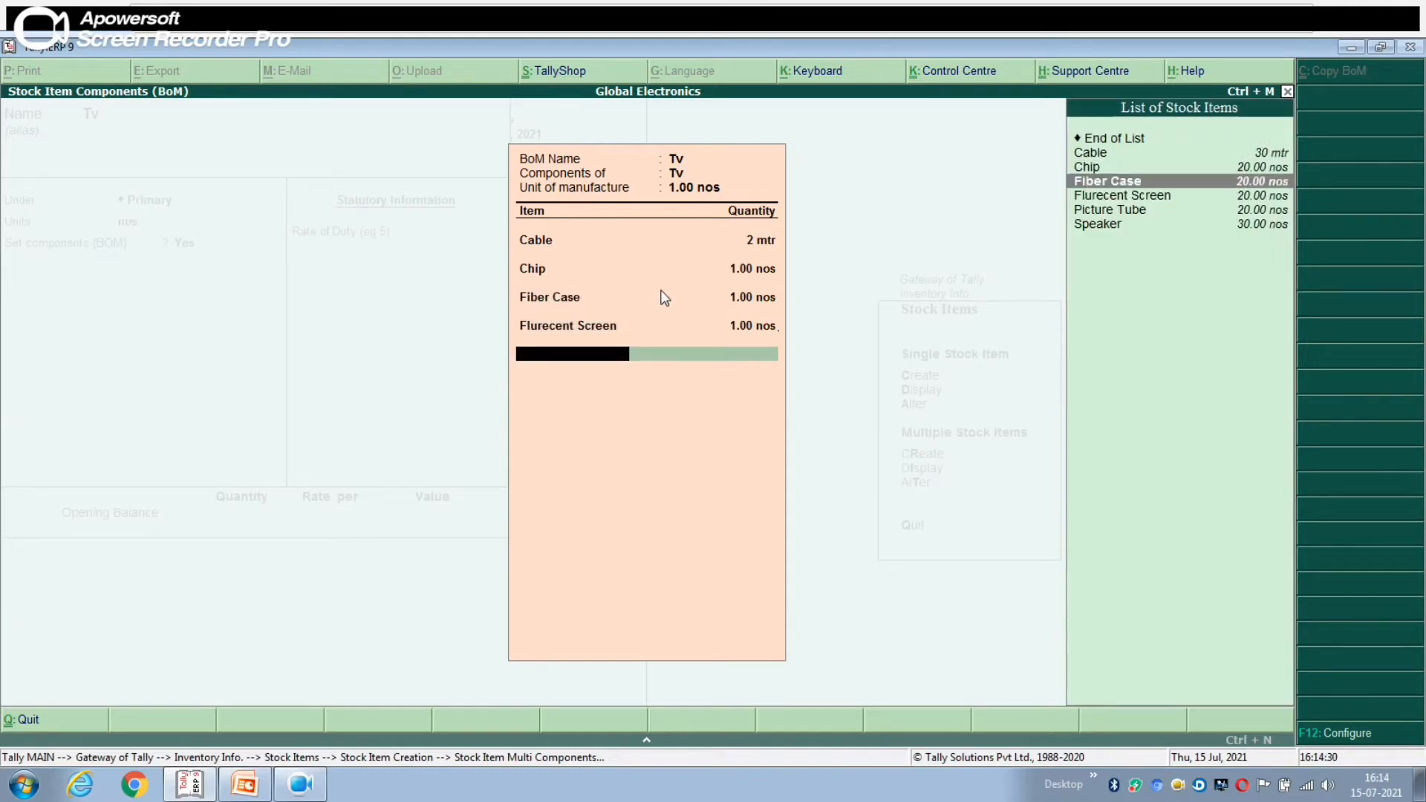
key("Return")
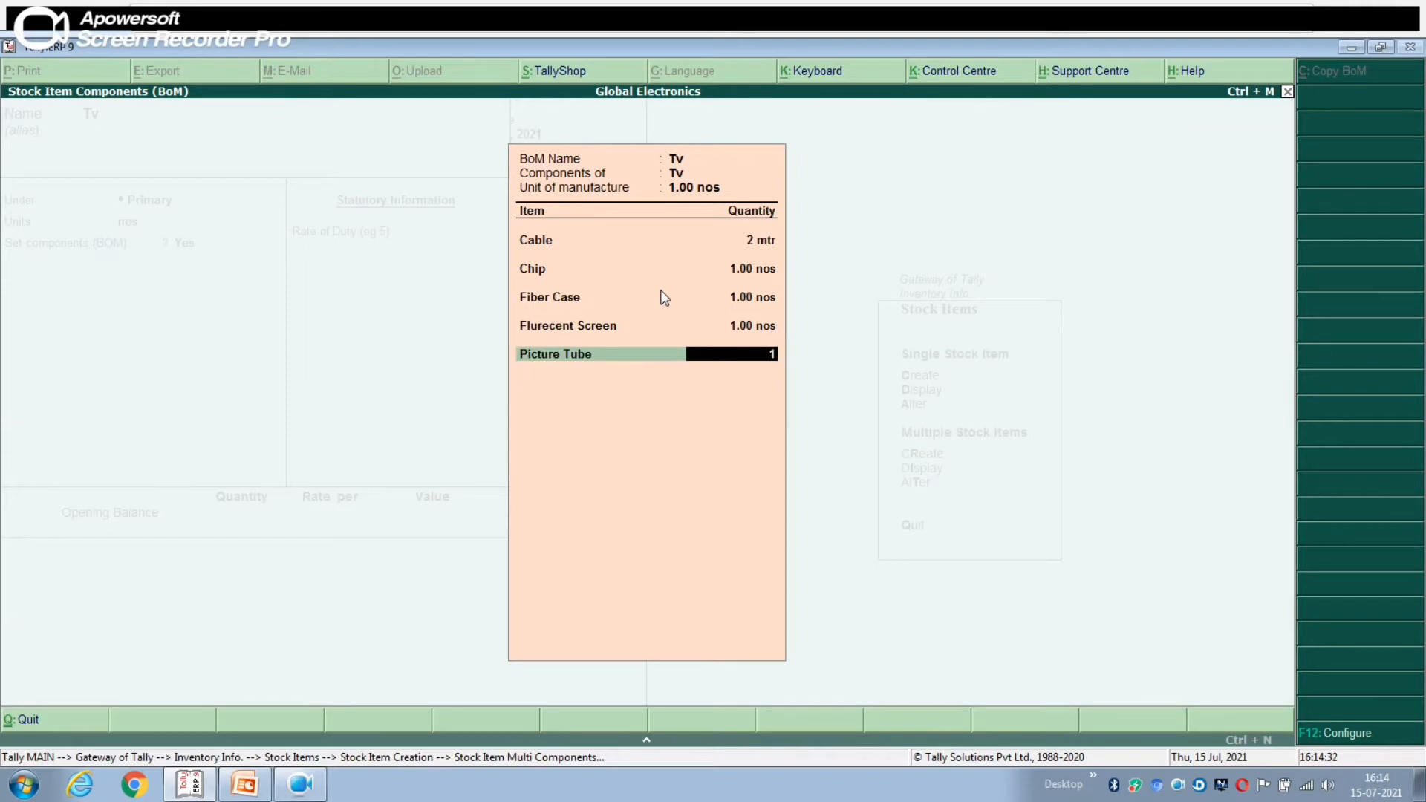
key("Return")
Add Speaker to the Tv bill of materials with a quantity of 2 nos
key("Down")
key("Down")
key("Down")
key("Down")
key("Down")
key("Down")
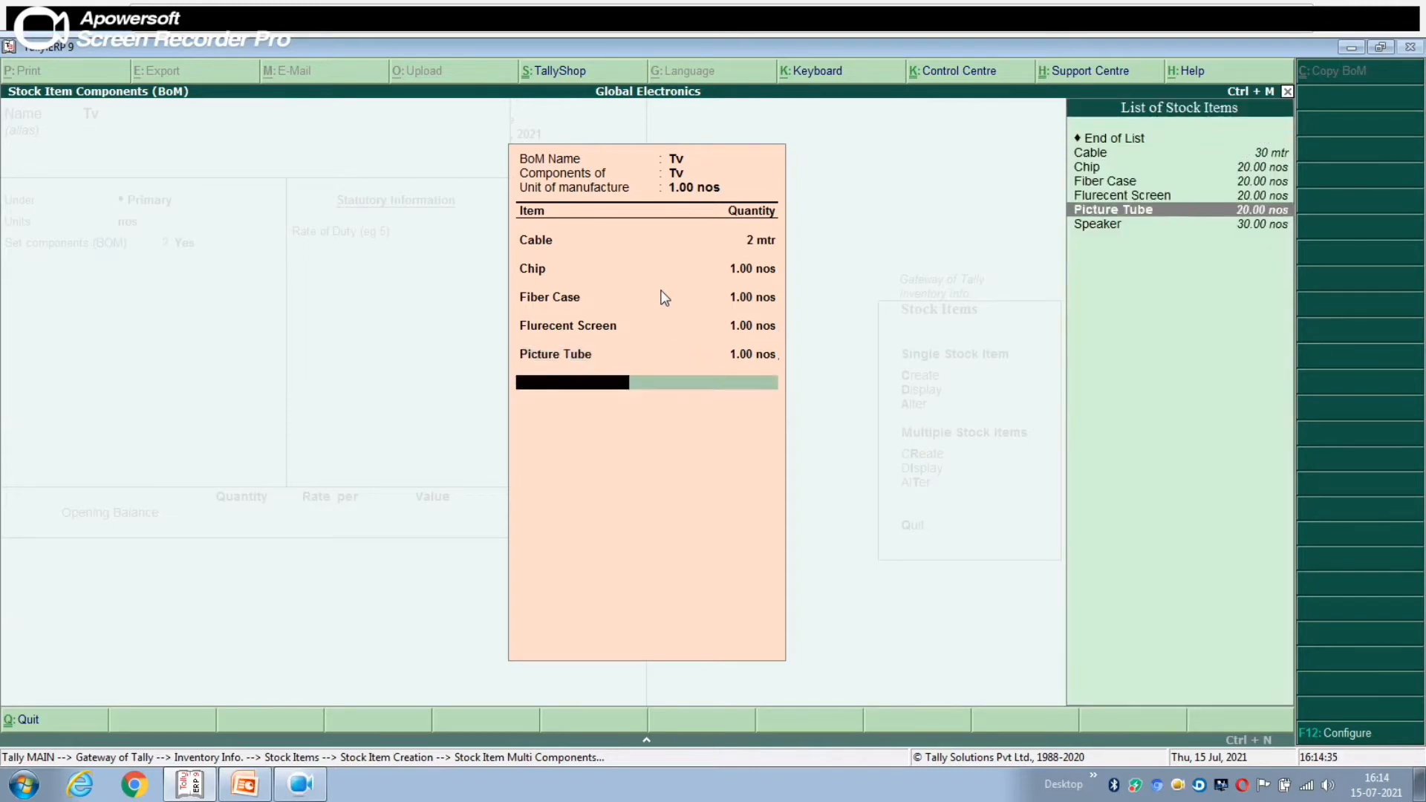
key("Return")
type("2")
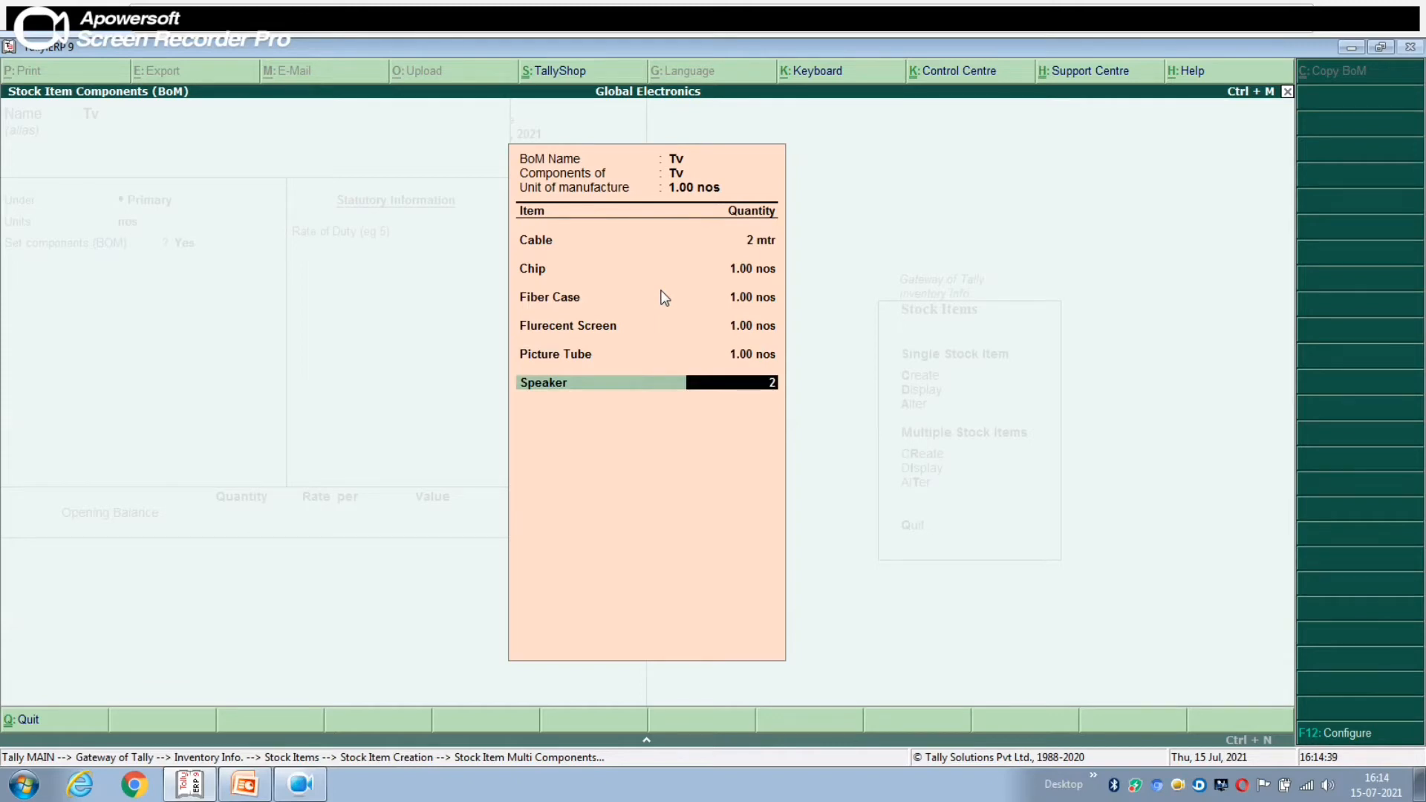
key("Return")
Complete the Tv bill of materials, leave the rate of duty empty, and save the Tv stock item
key("Return")
key("Return")
key("Return")
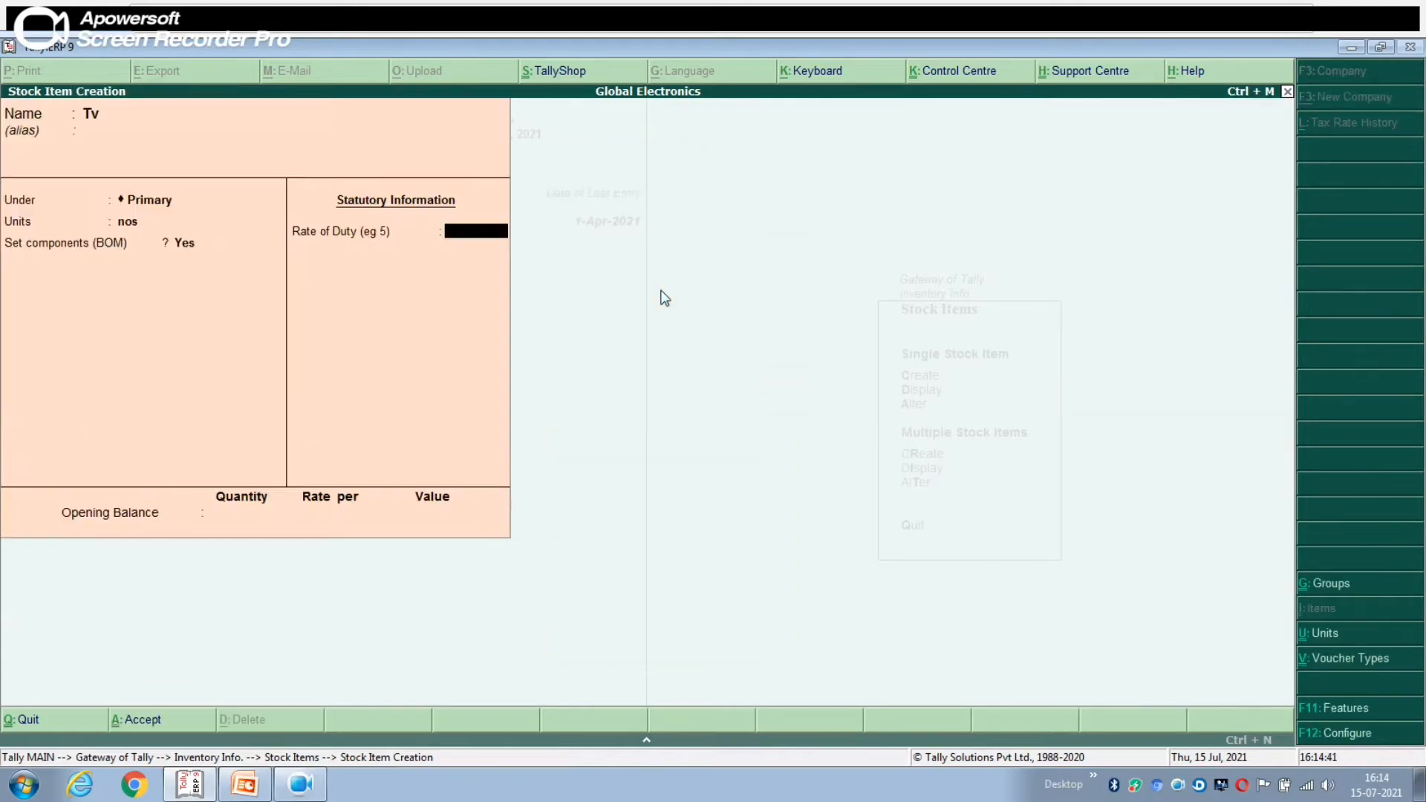
key("Return")
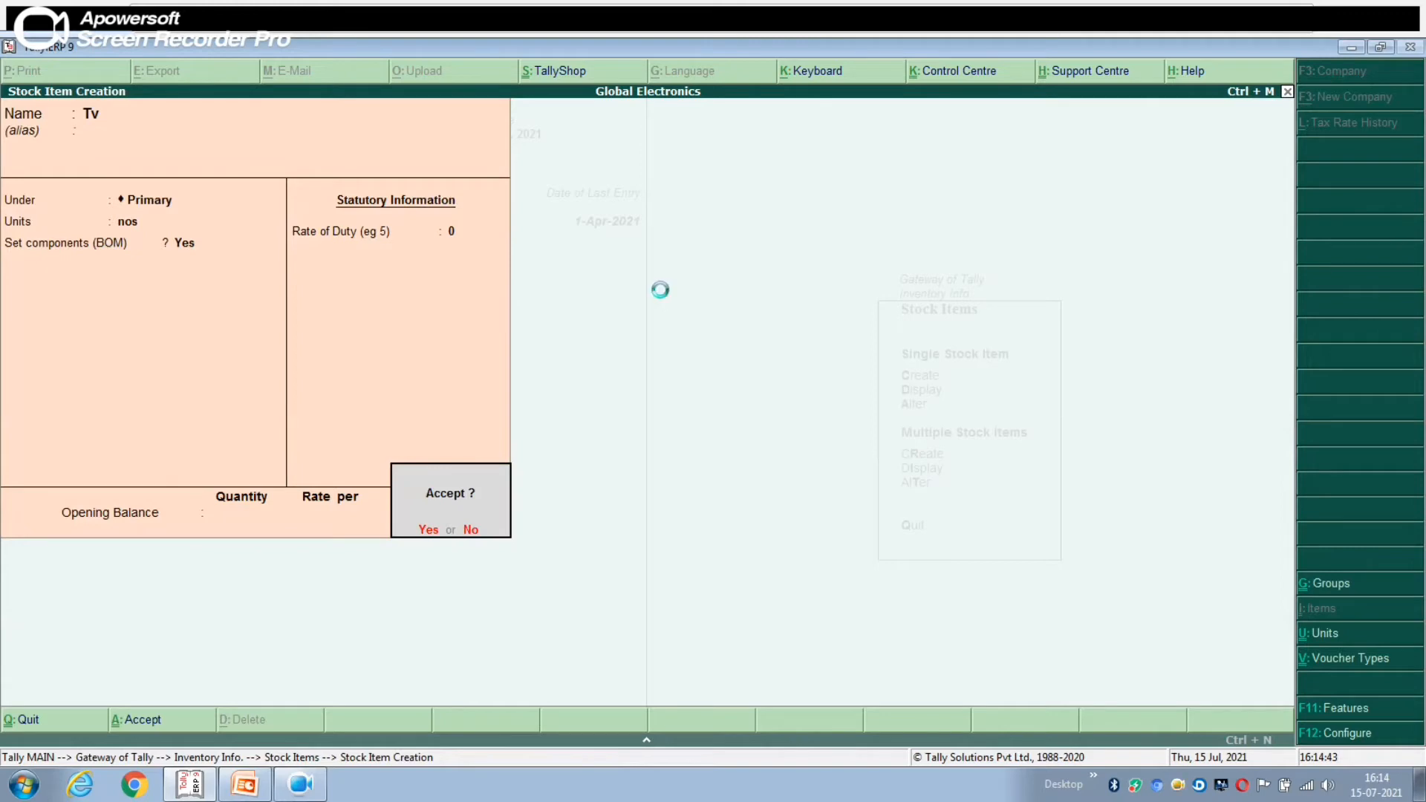
key("Return")
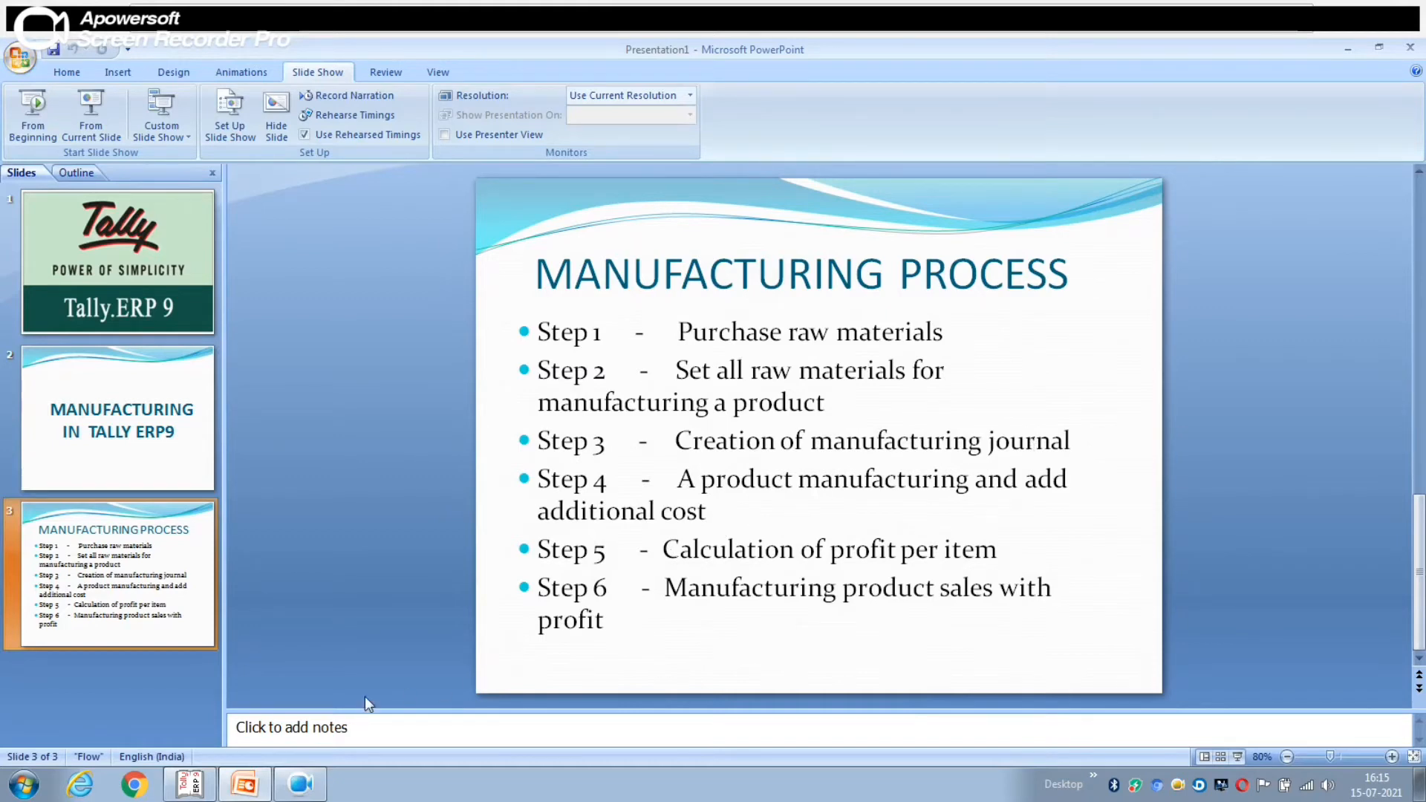
Switch back to Tally.ERP 9 and start a new inventory voucher type named Manufacturing Journal
left_click(207, 789)
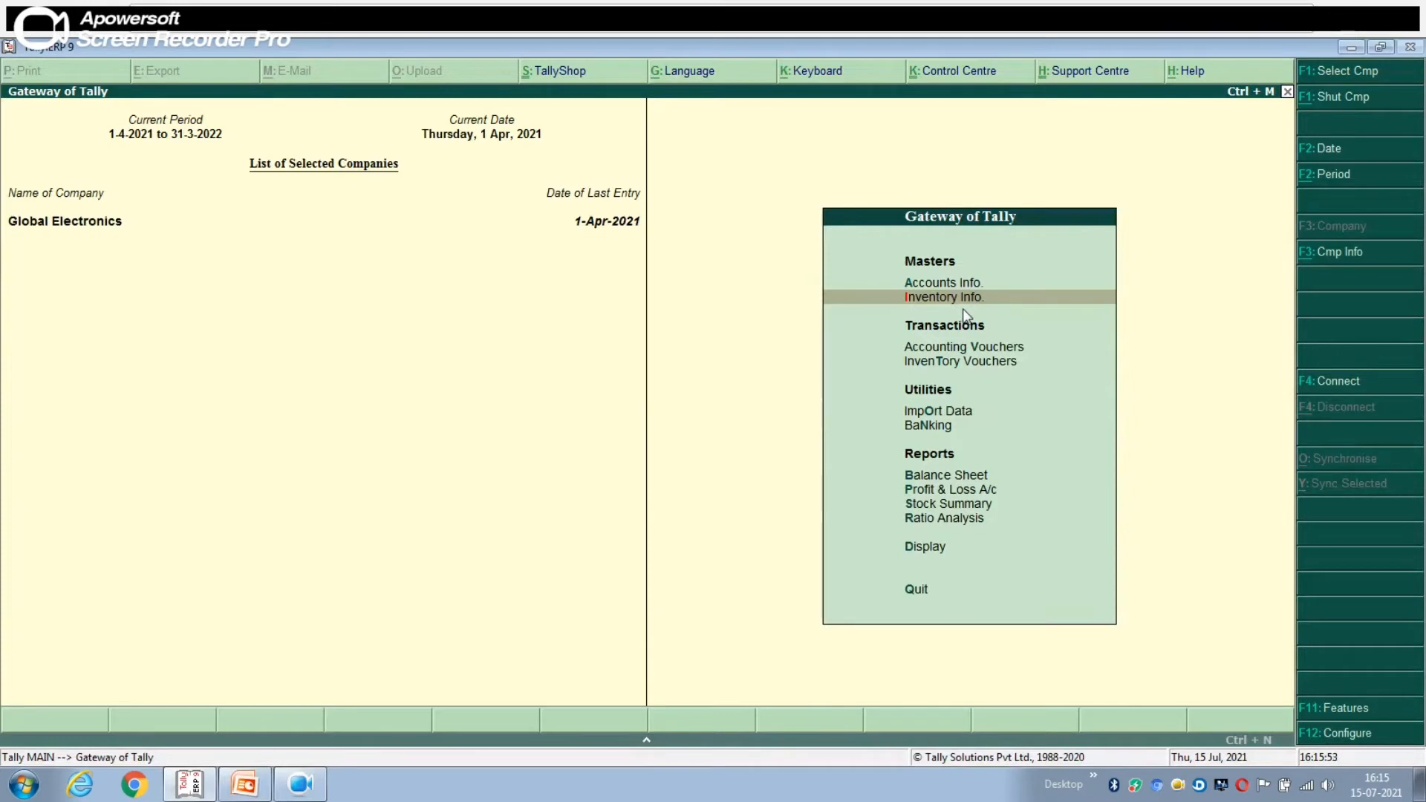
key("Return")
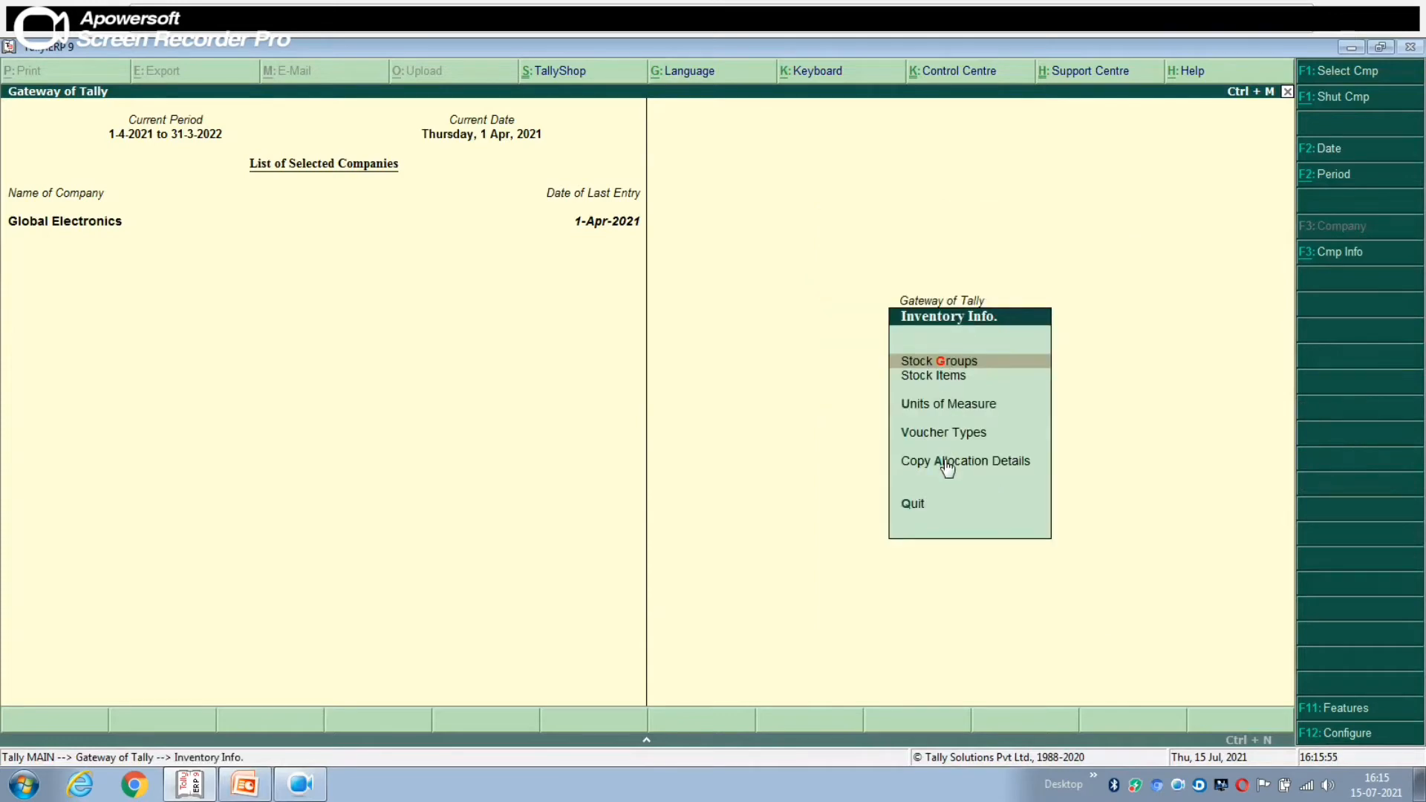
key("Down")
key("Down")
key("Down")
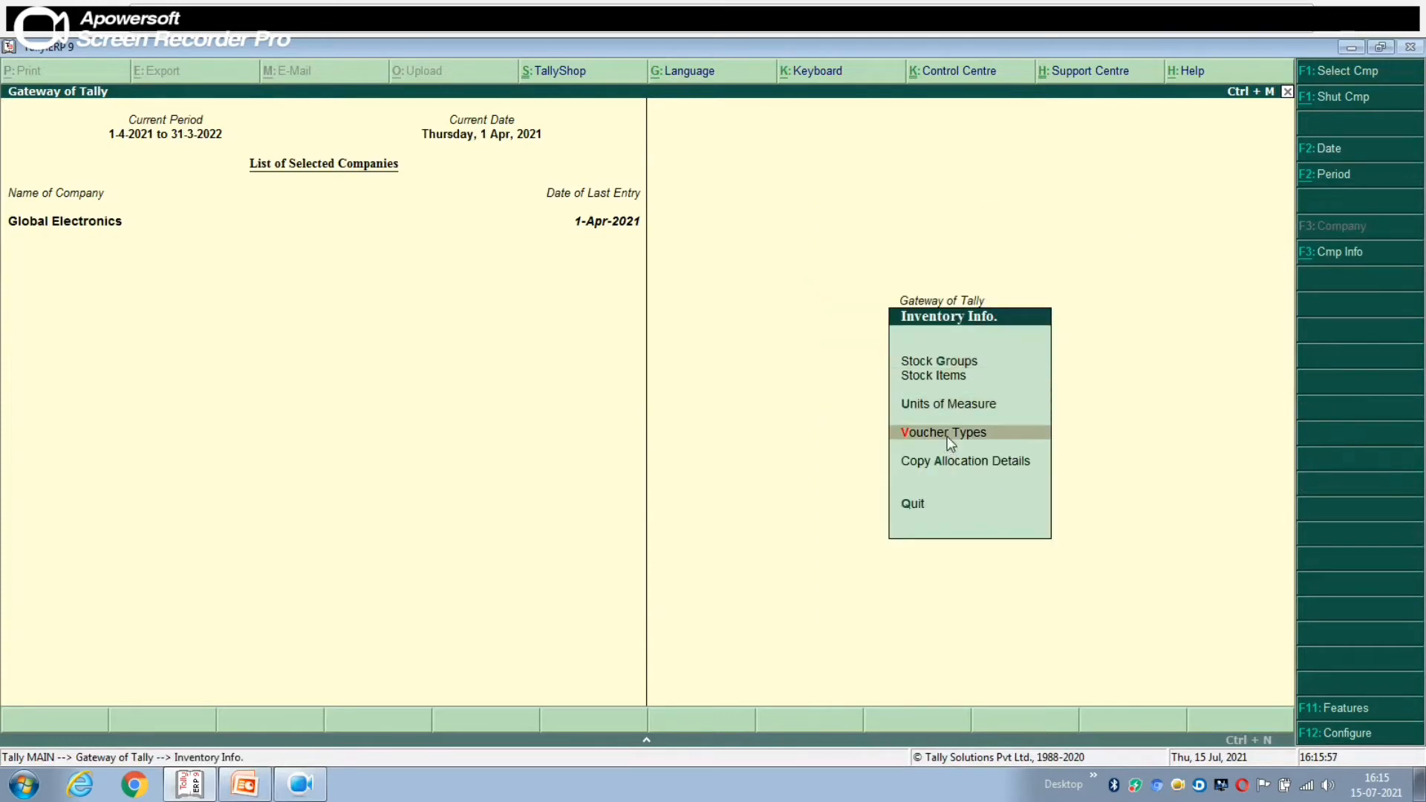
key("Return")
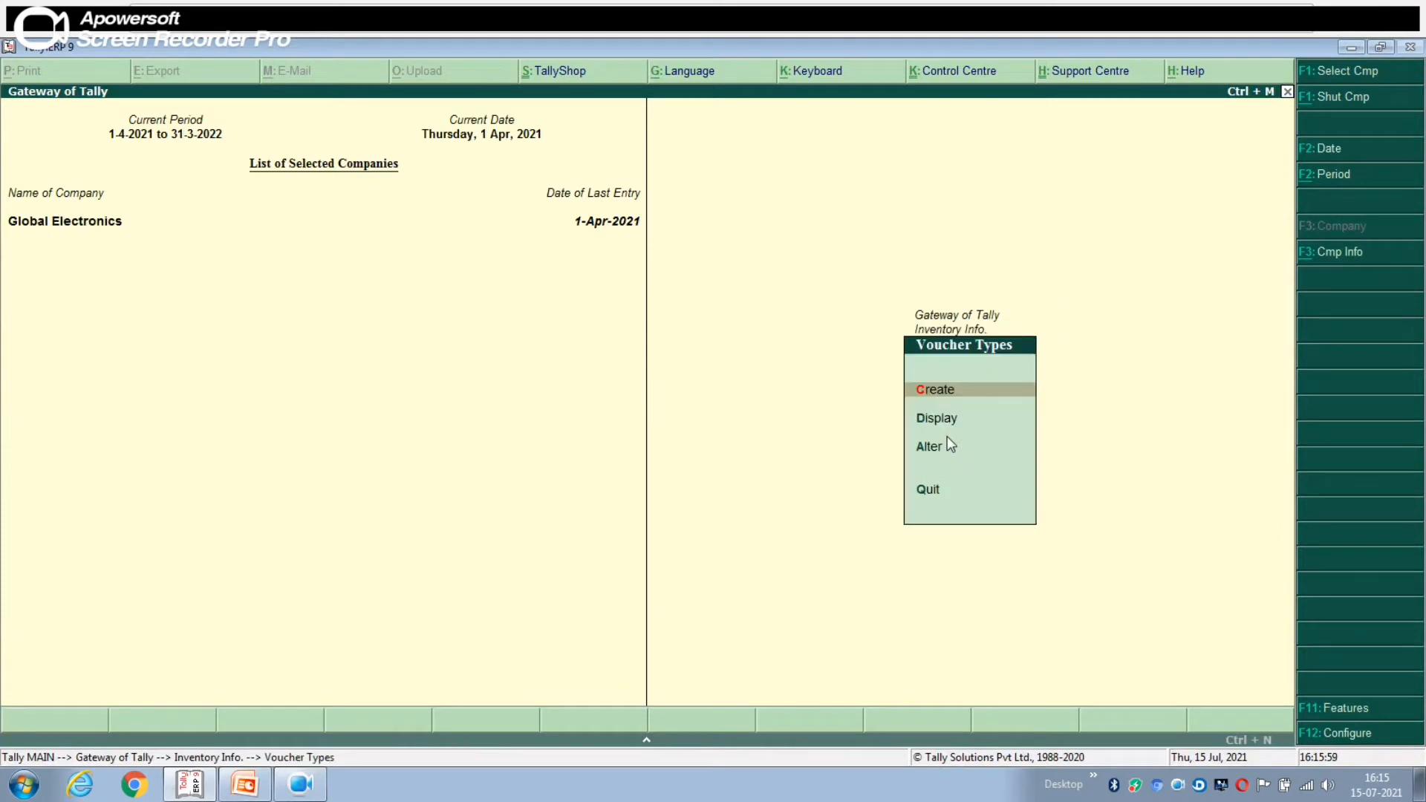
left_click(937, 390)
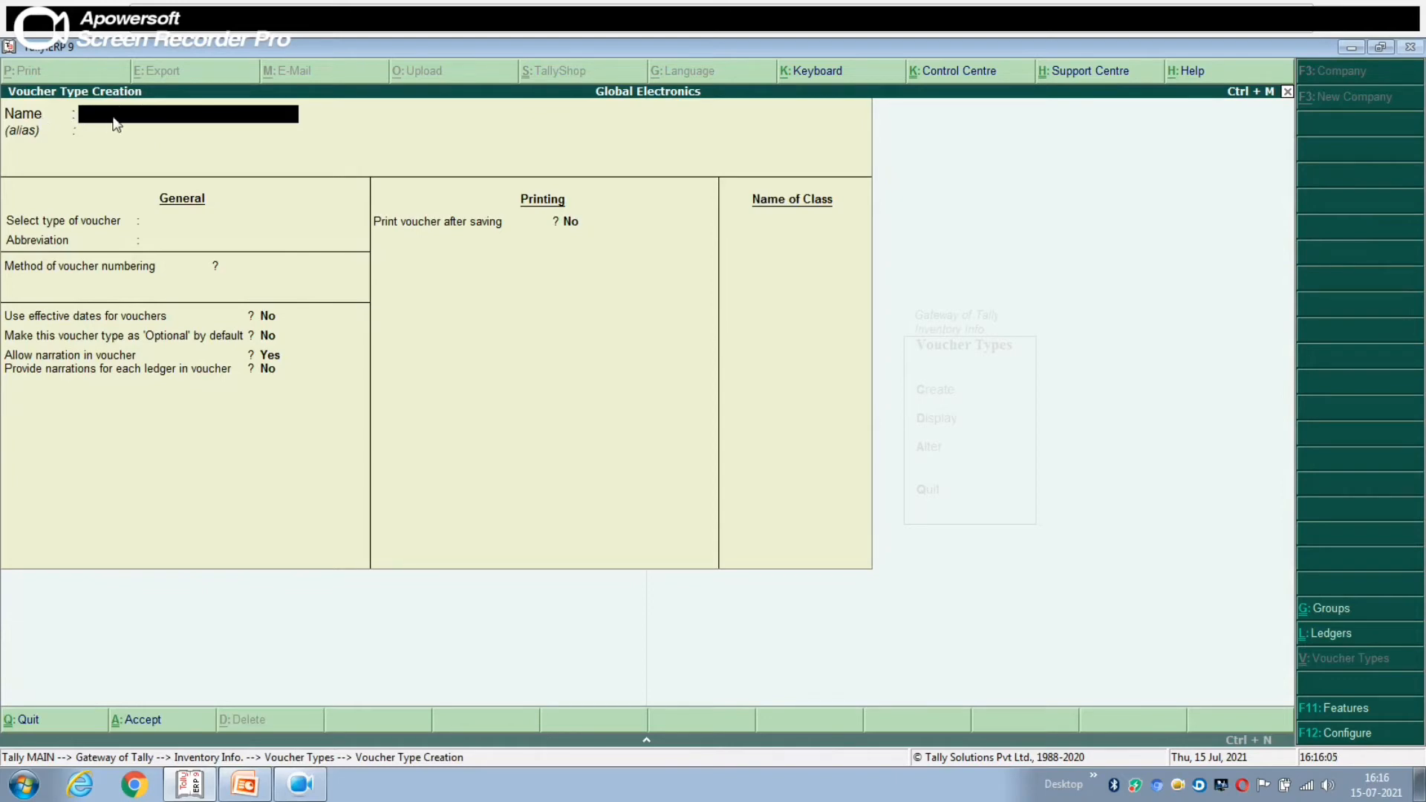
type("Manufacturing Journal")
key("Return")
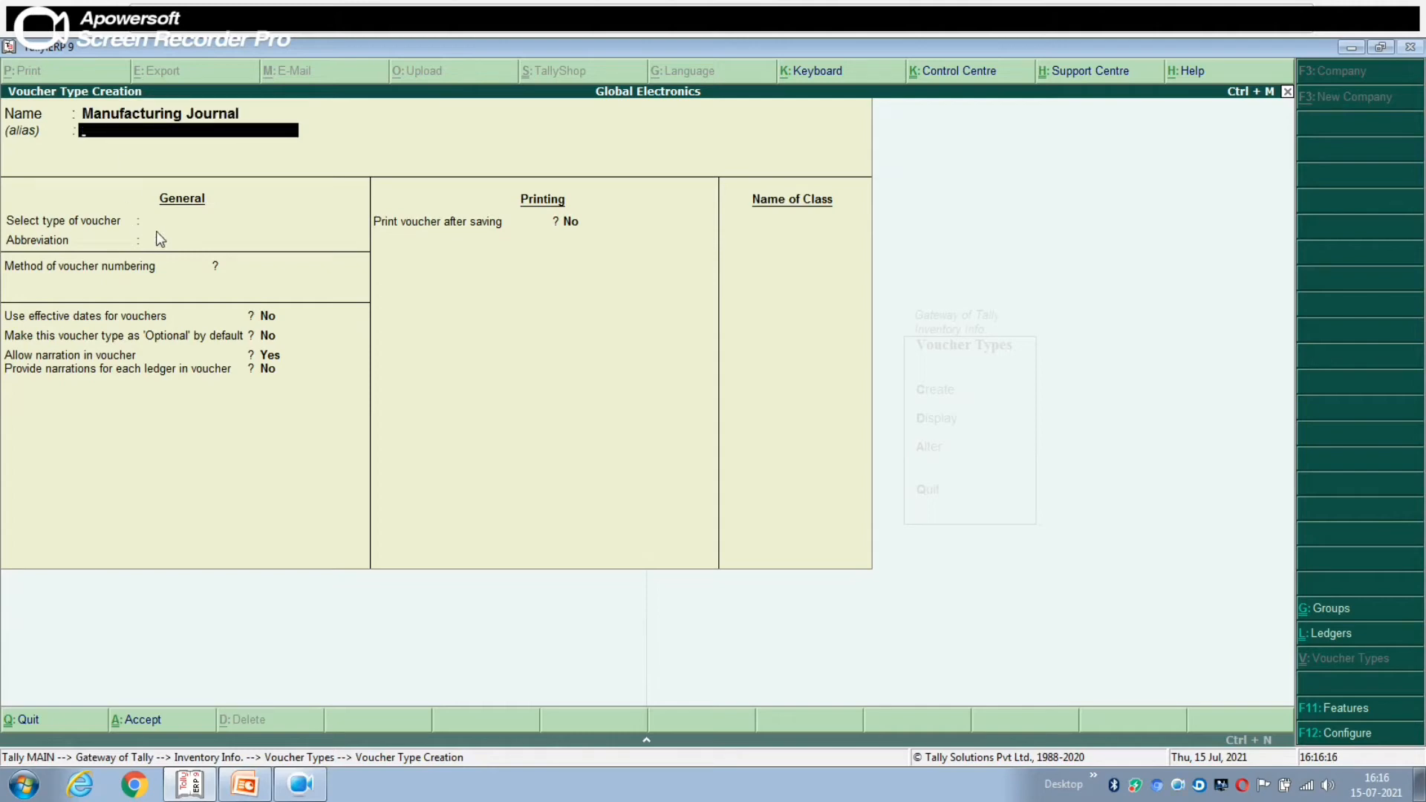
Leave the alias empty and base the new voucher type on Stock Journal
key("Return")
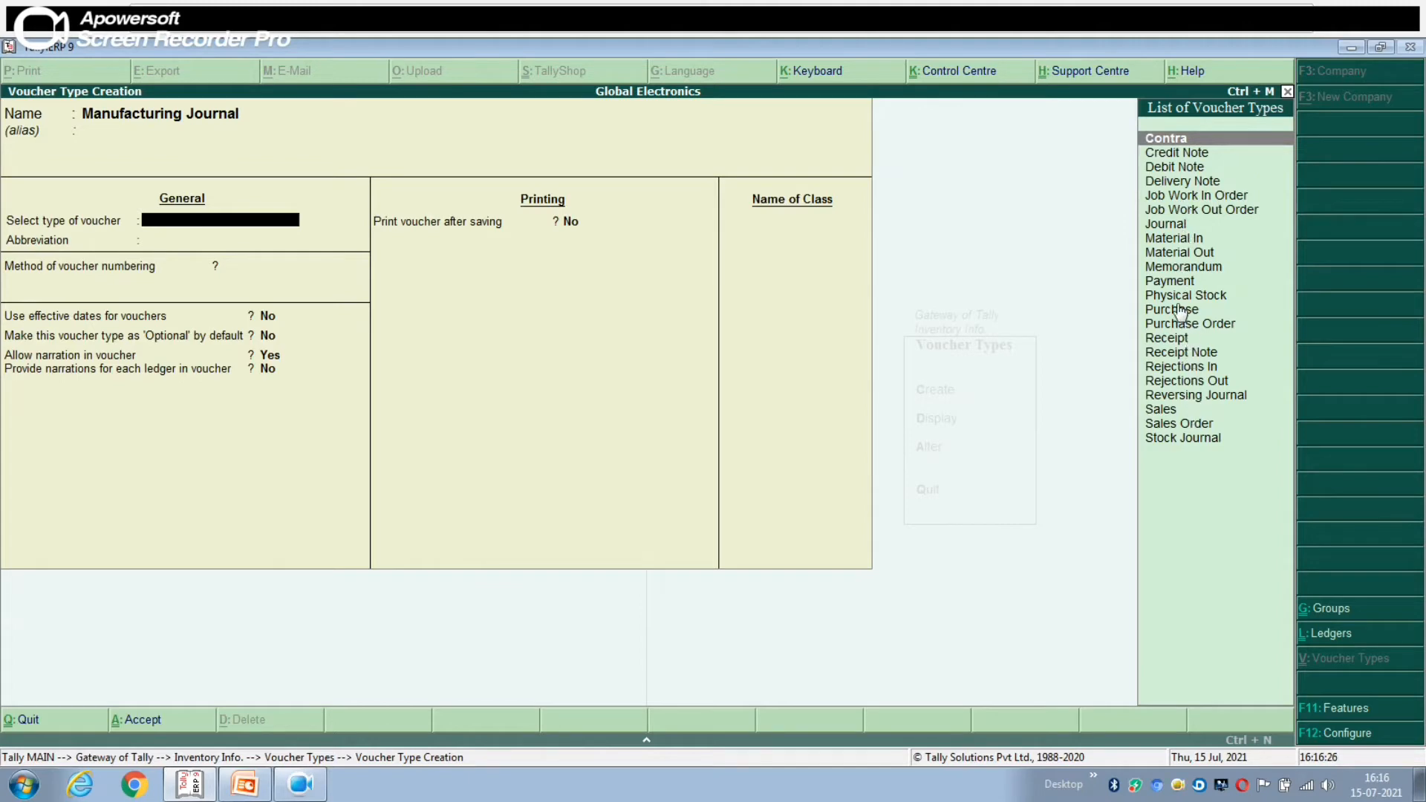
key("Down")
key("Down")
key("Down")
key("Down")
key("Down")
key("Down")
key("Down")
key("Down")
key("Down")
key("Down")
key("Down")
key("Down")
key("Down")
key("Down")
key("Down")
key("Down")
key("Down")
key("Down")
key("Down")
key("Down")
key("Down")
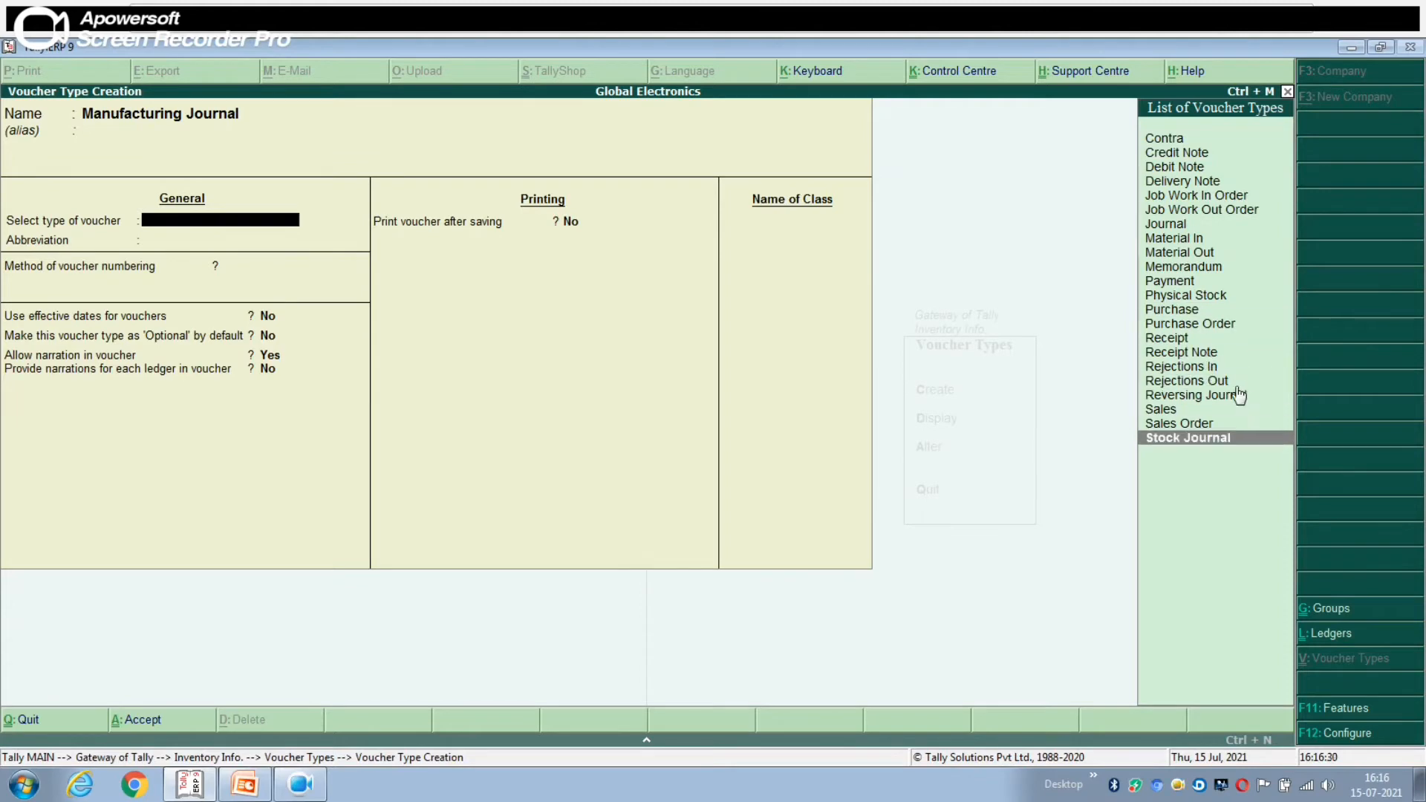
left_click(1190, 442)
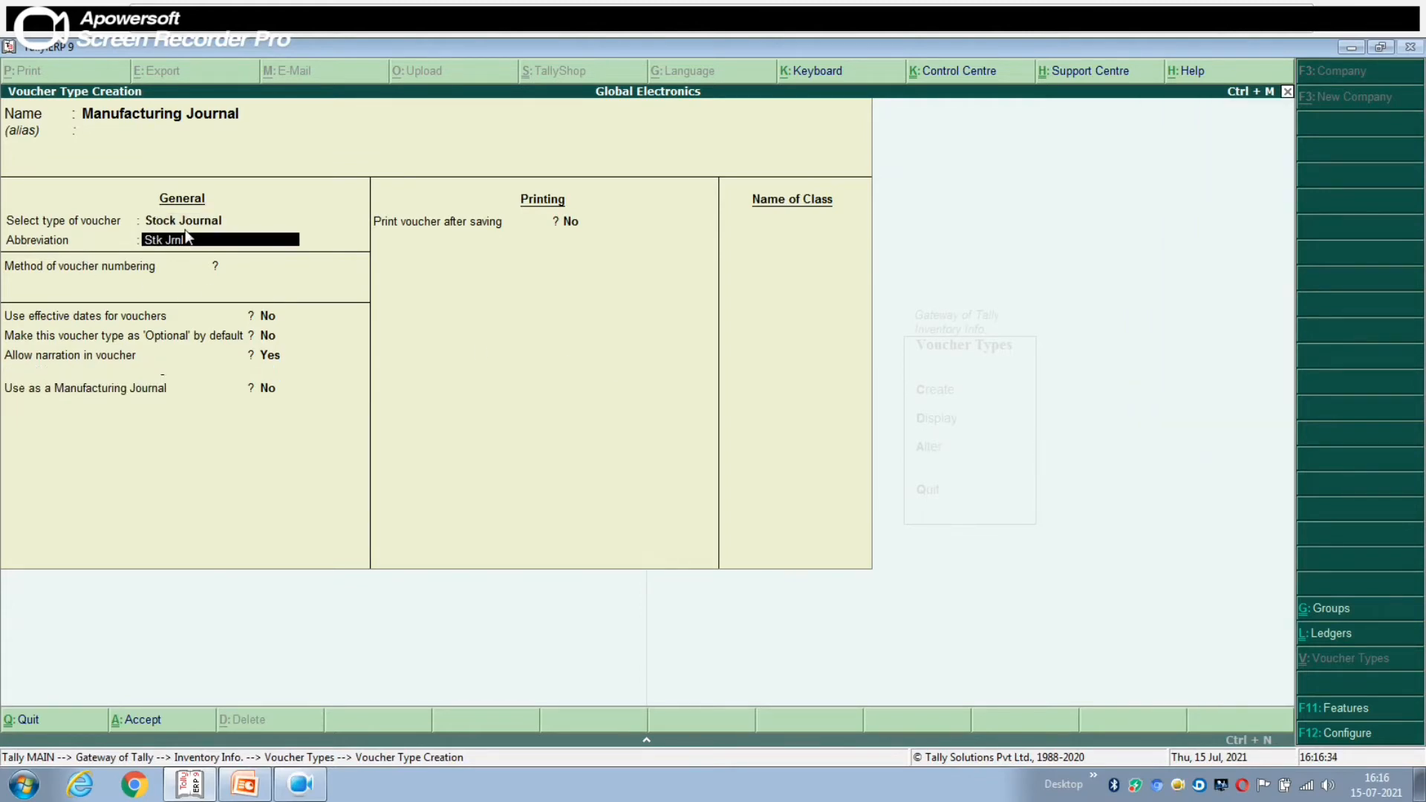
Keep the default abbreviation and automatic numbering, set Use as a Manufacturing Journal to Yes, and save the voucher type
key("Return")
key("Return")
key("Return")
key("Return")
key("Return")
key("Return")
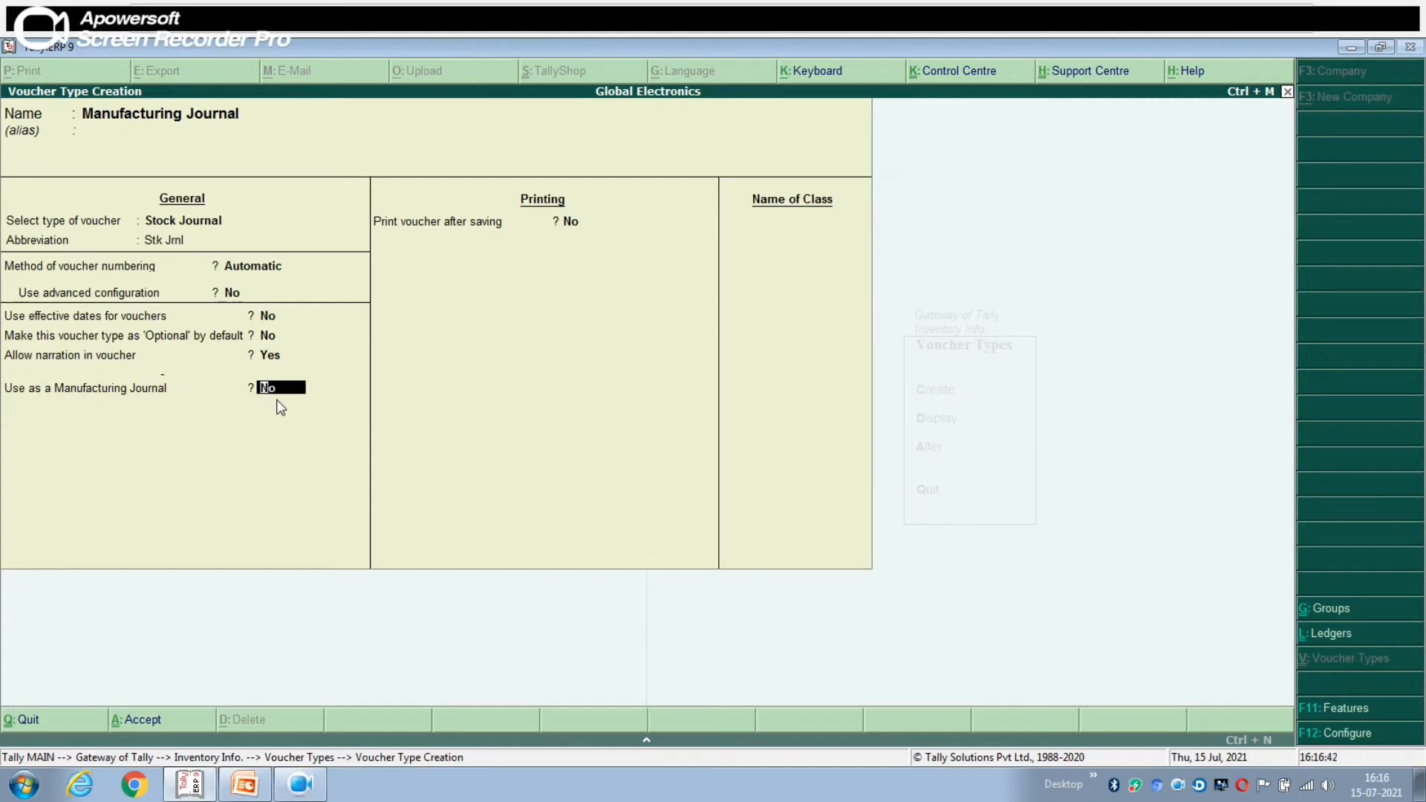
type("y")
key("Return")
key("Return")
key("Return")
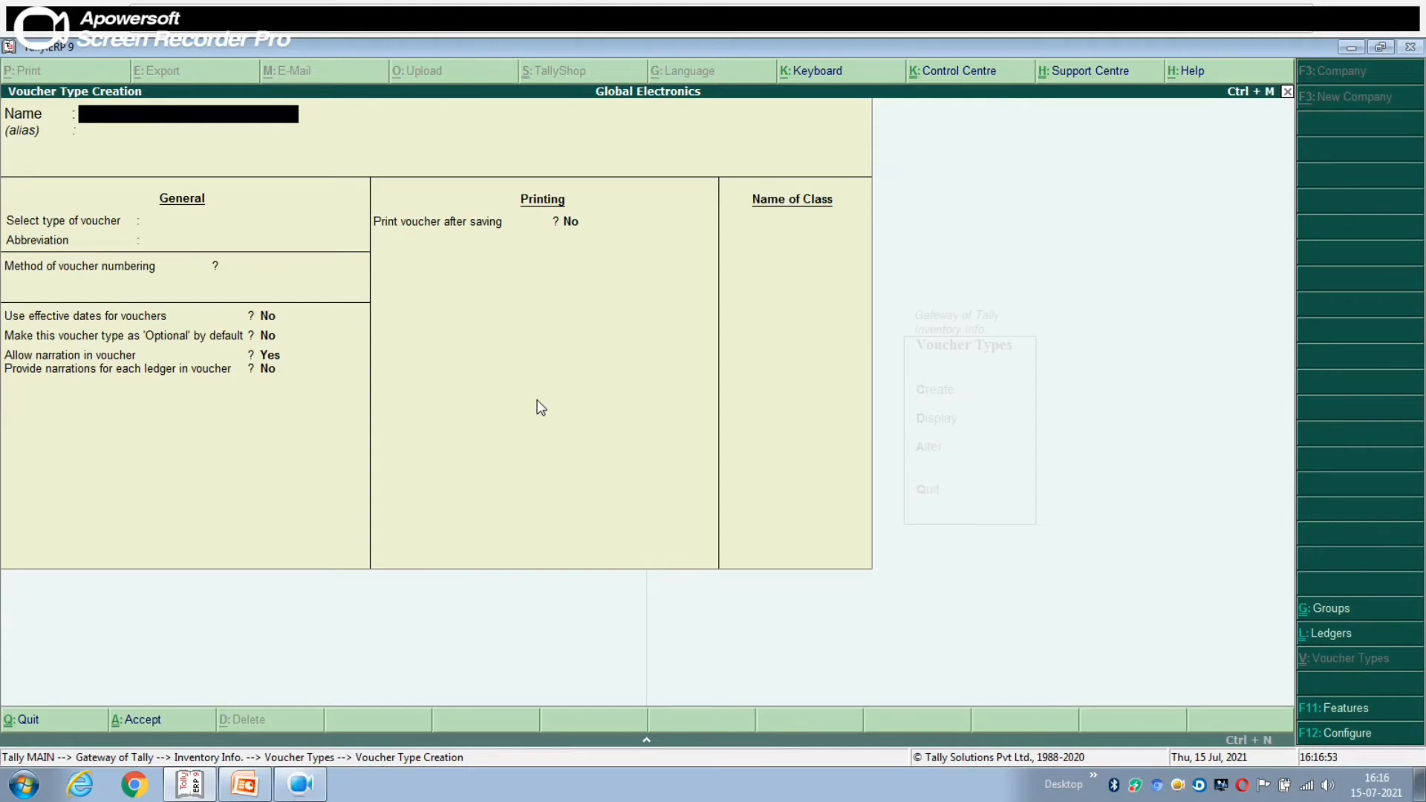
left_click(247, 785)
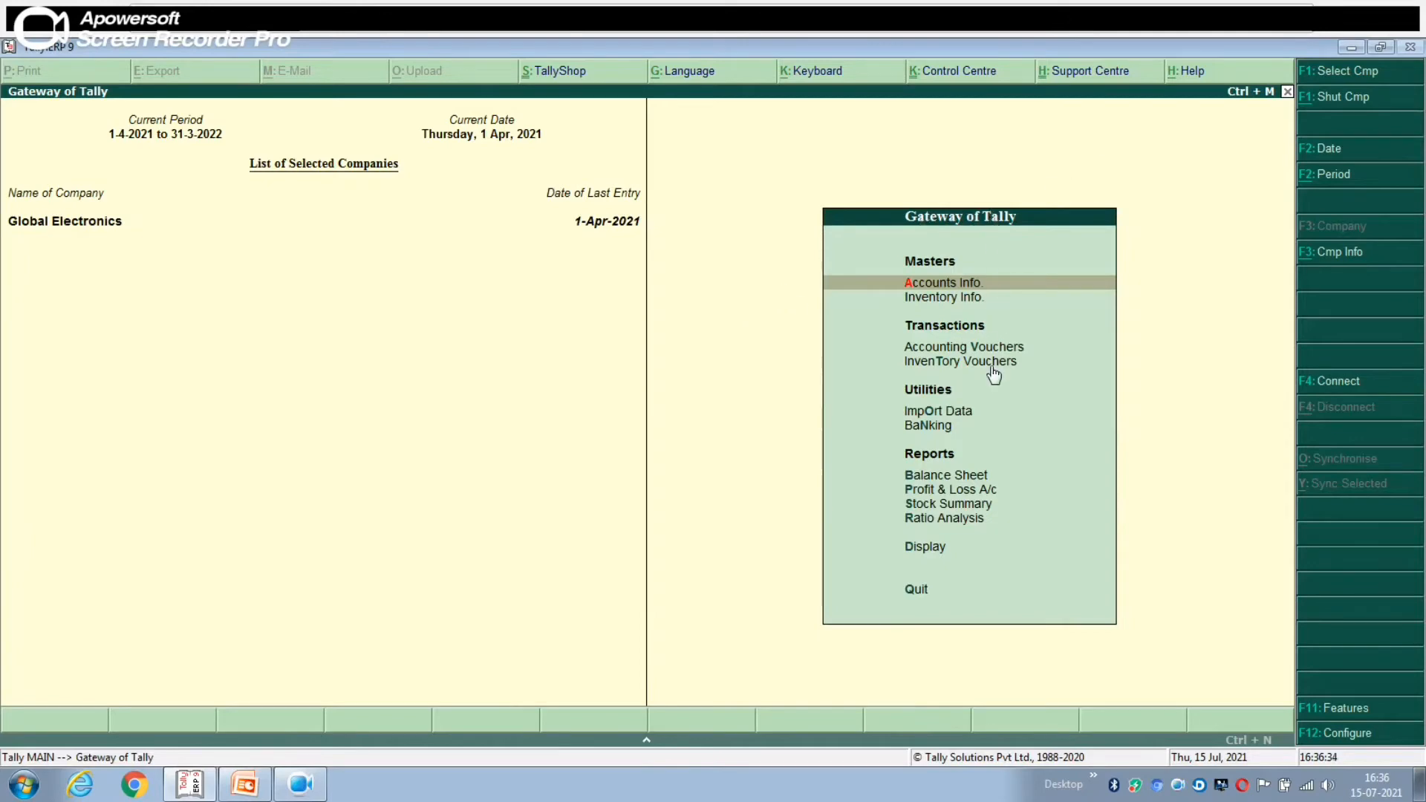
Start a new inventory voucher and change its voucher type to Manufacturing Journal
key("Down")
key("Down")
key("Down")
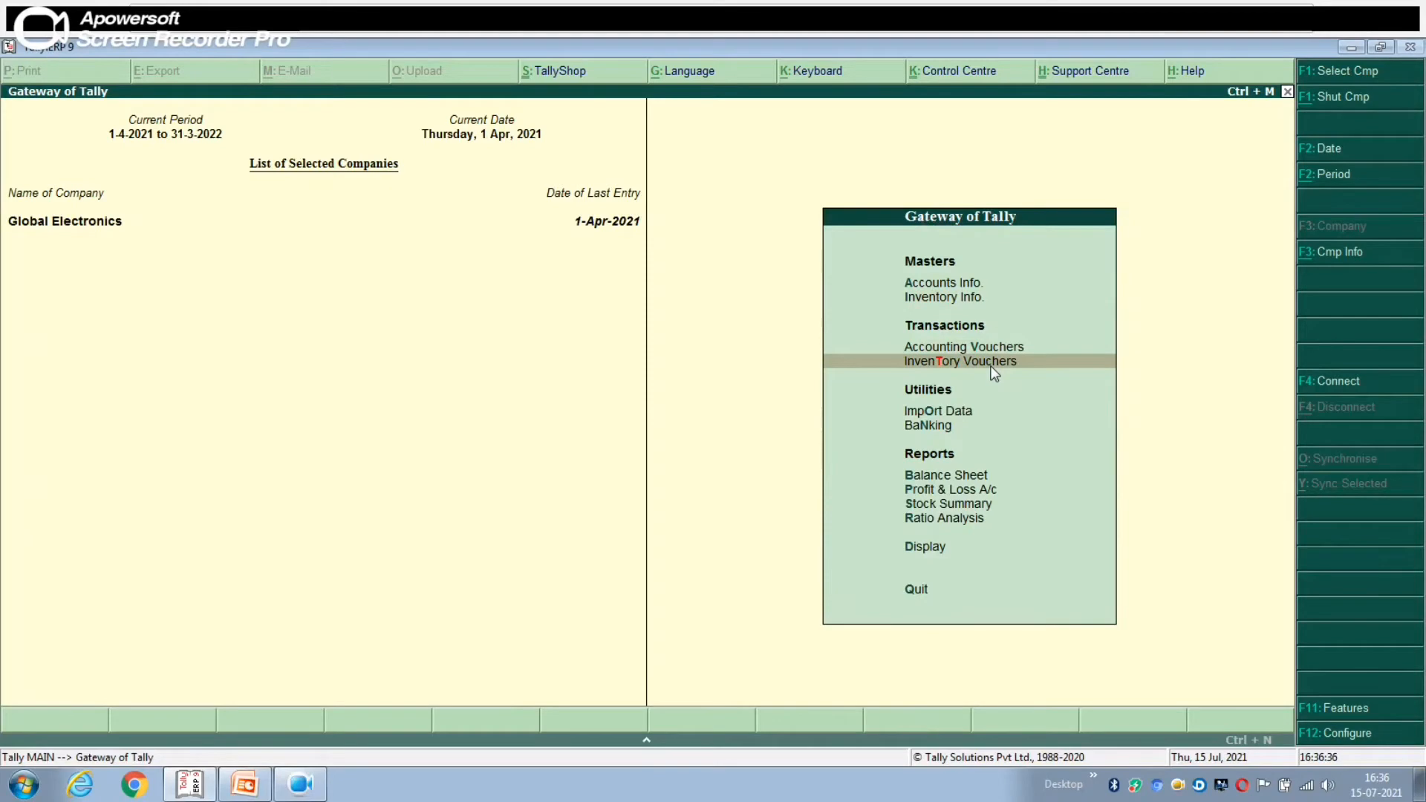
key("Return")
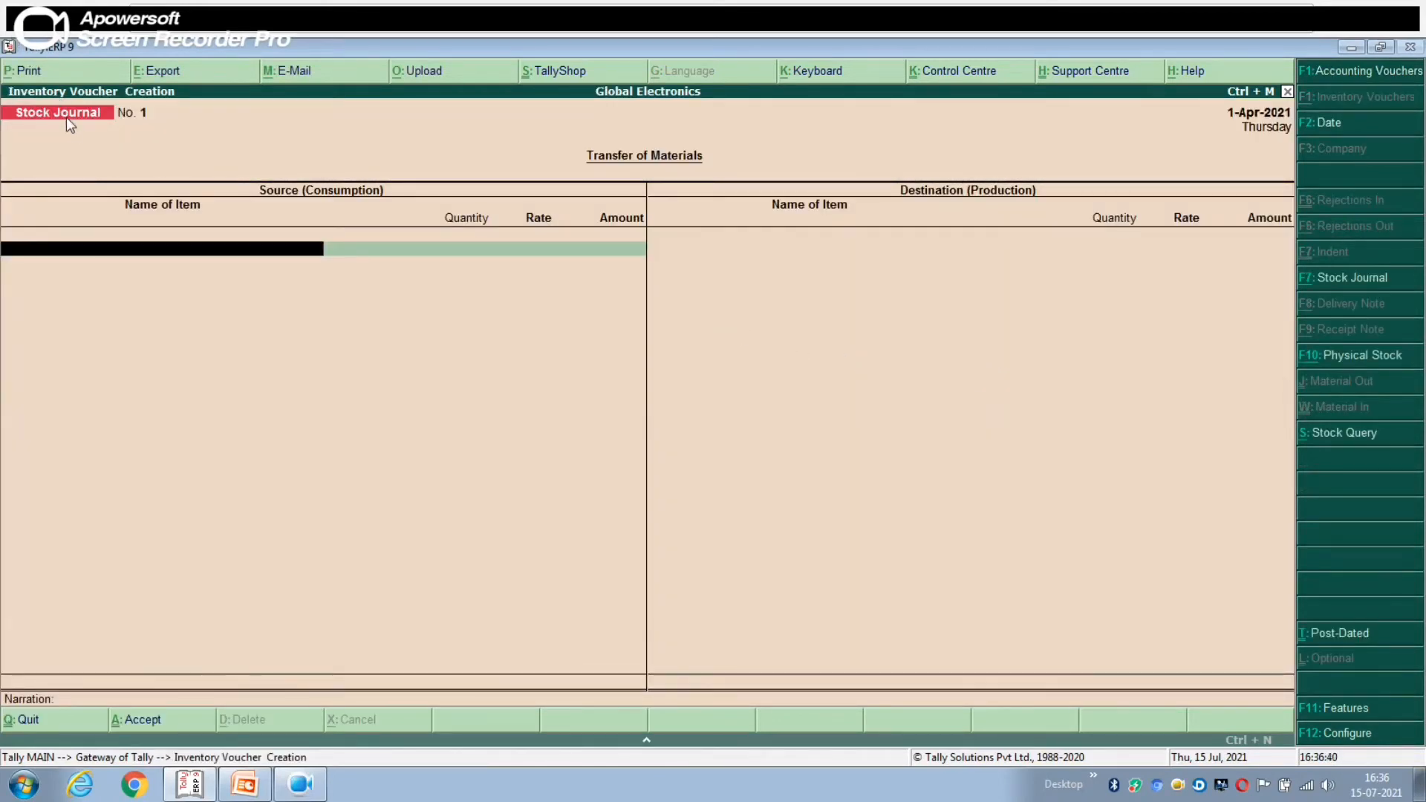
left_click(1343, 280)
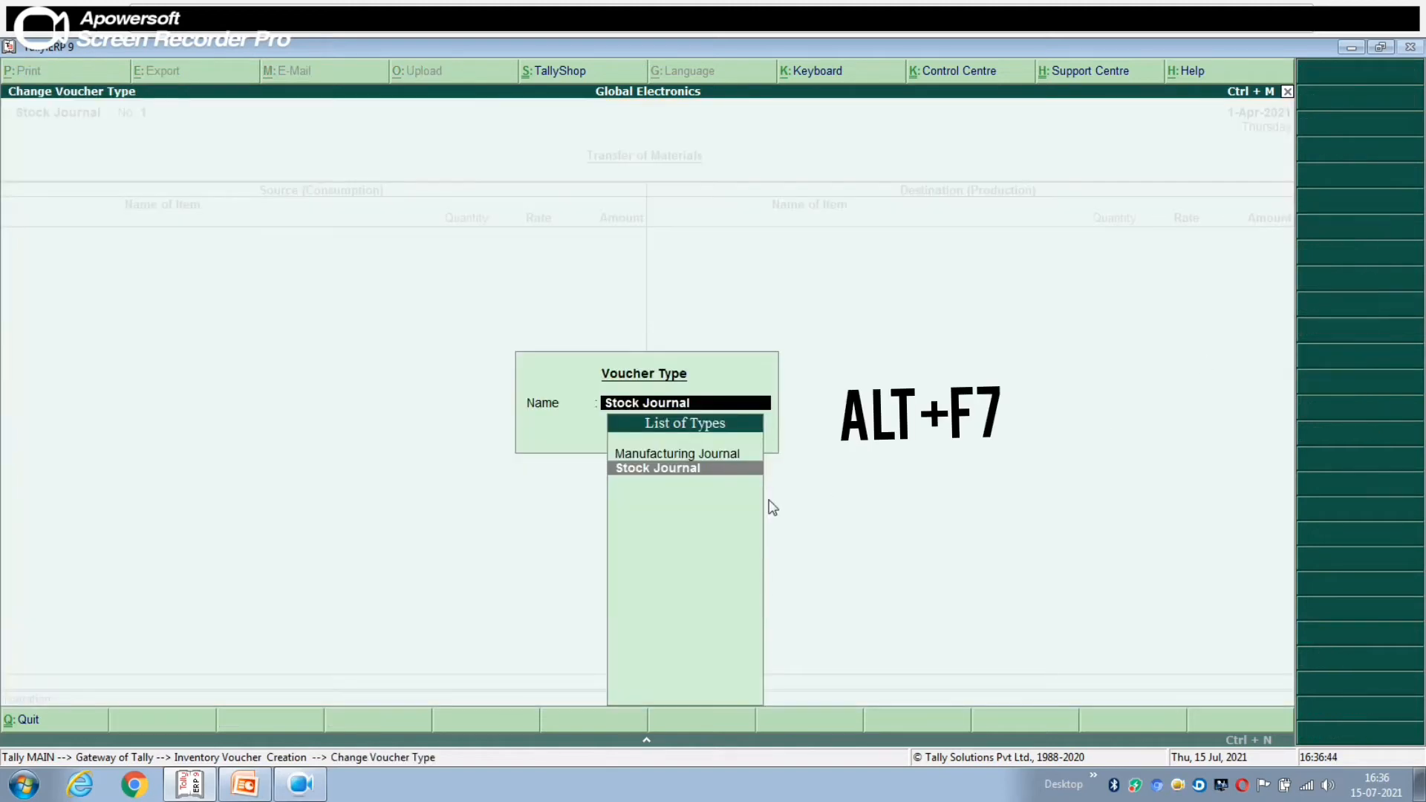
left_click(692, 454)
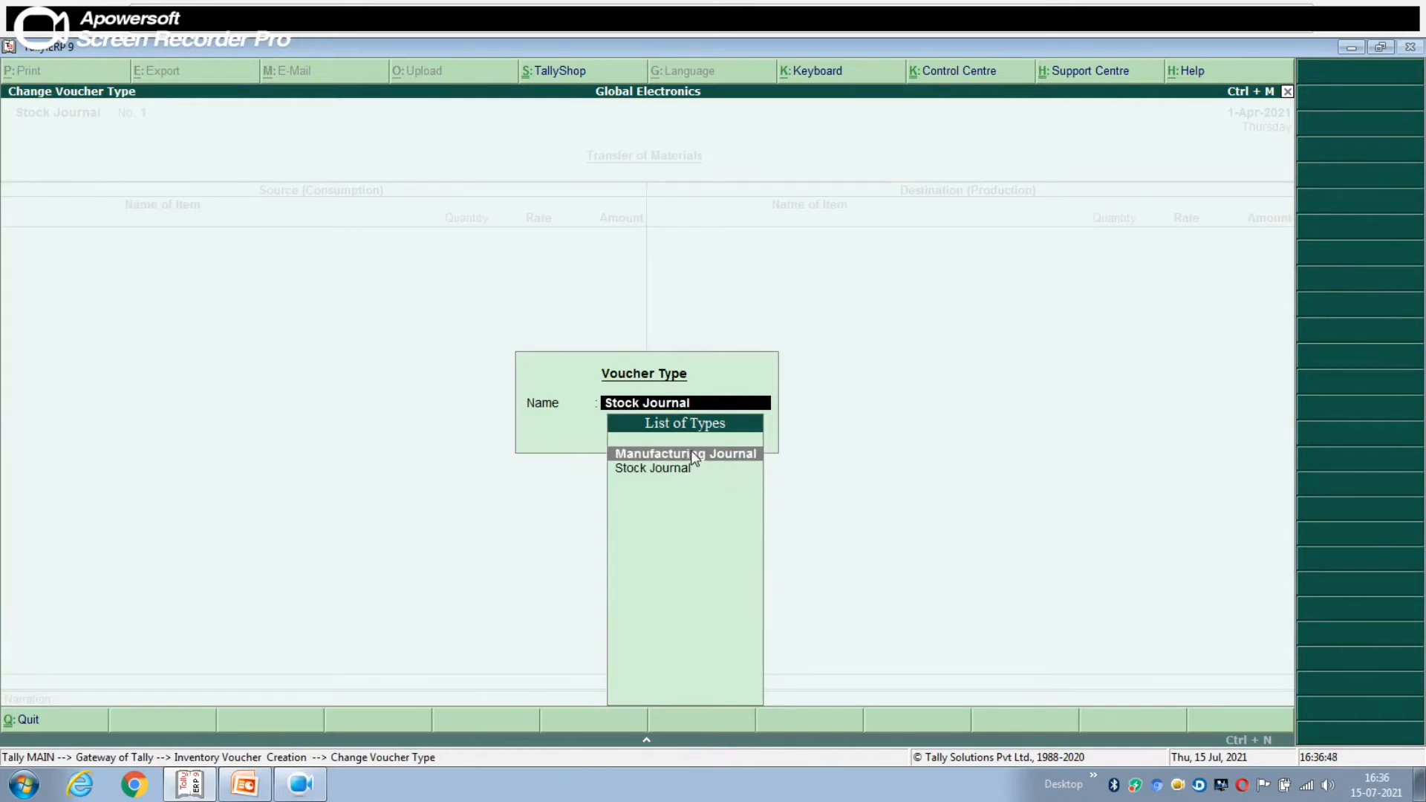
left_click(692, 452)
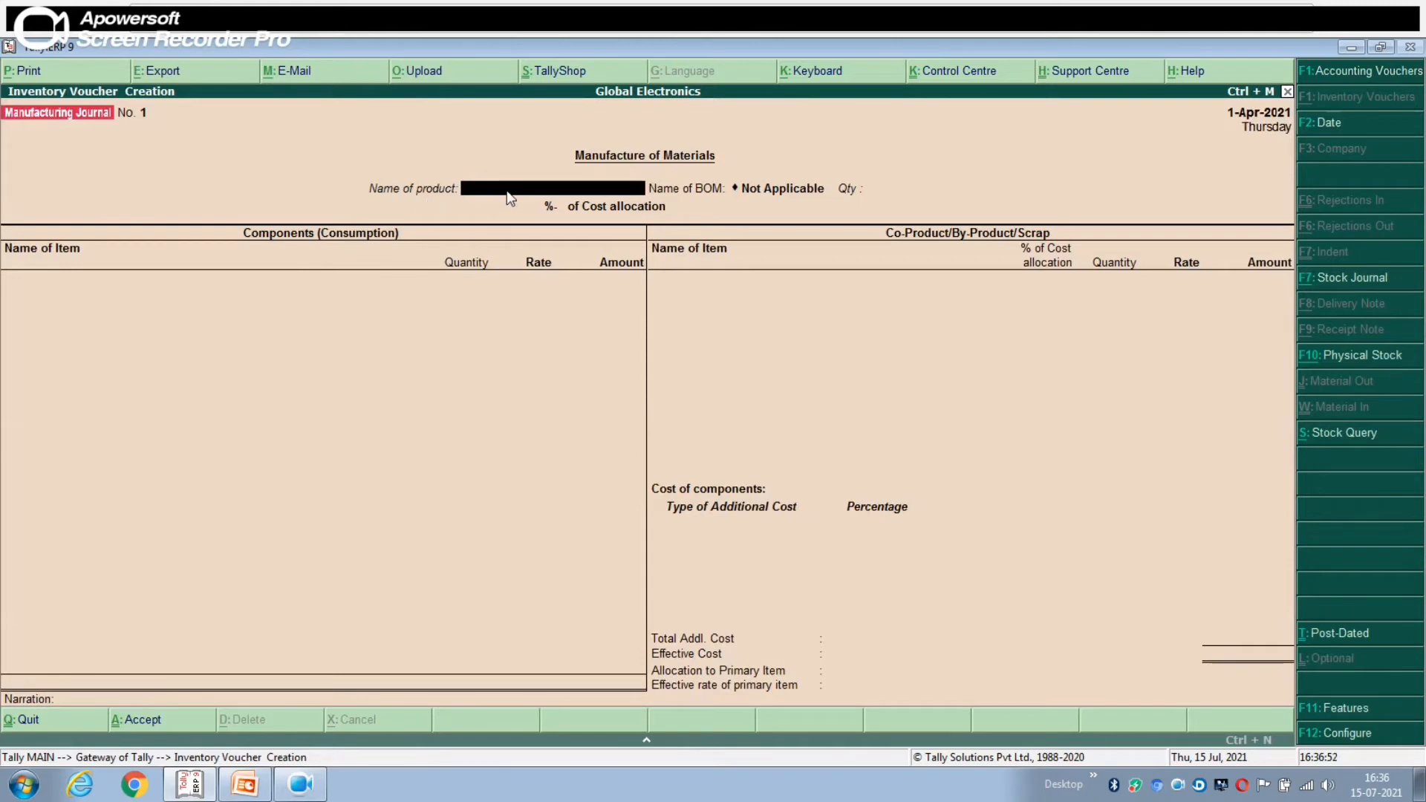
Choose Tv as the product to manufacture, using the Tv BOM, and set the quantity to 10 nos
type("t")
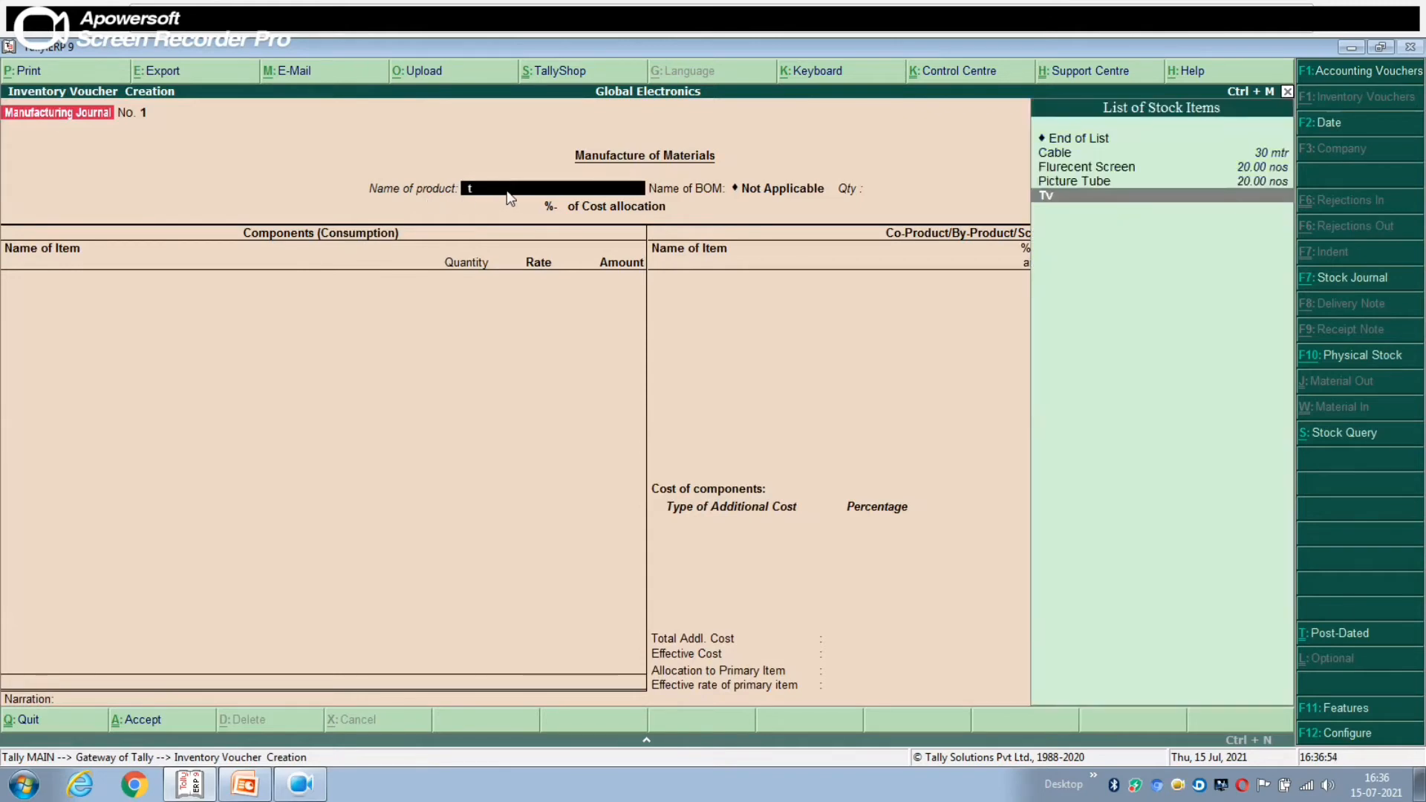
key("Return")
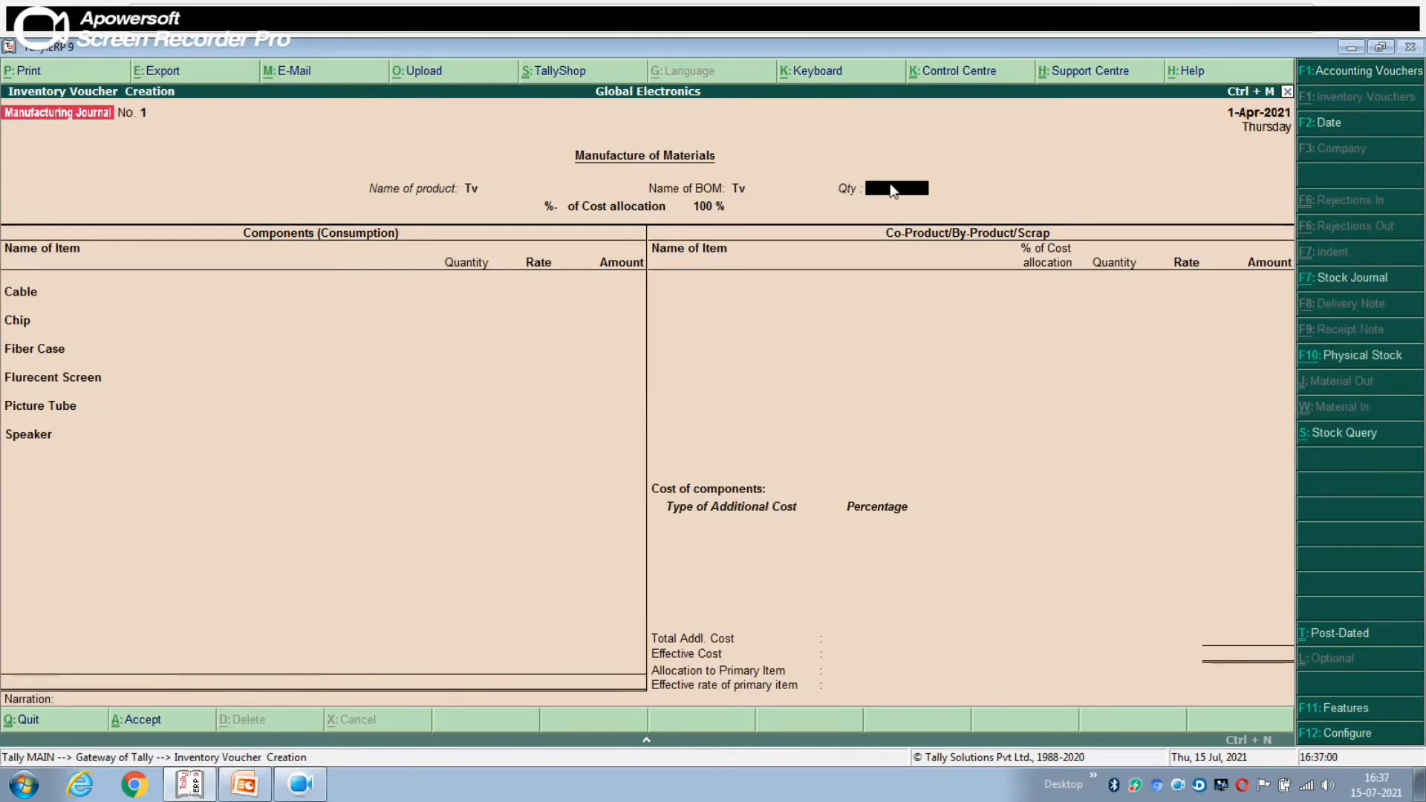
type("10")
key("Return")
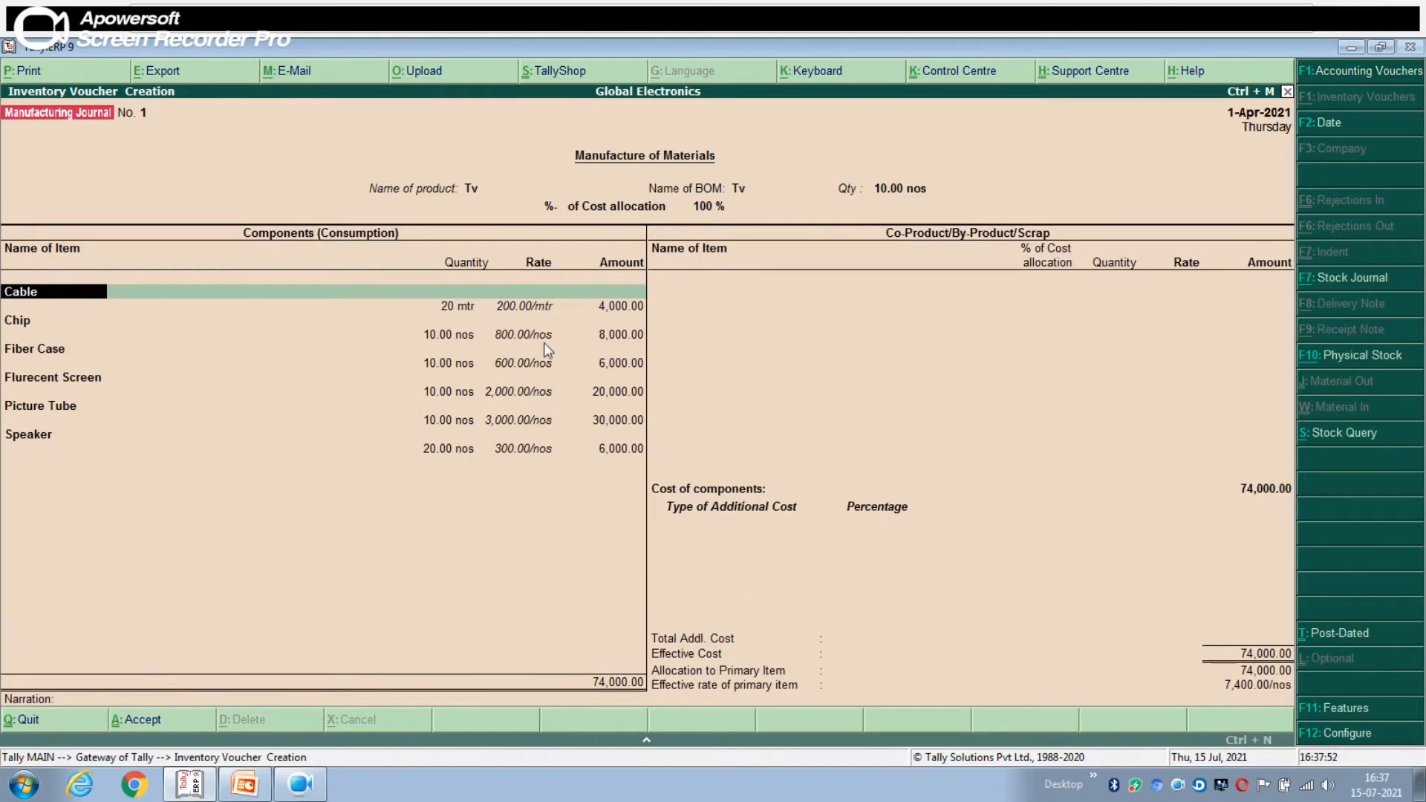
Accept all component lines with their default quantities and rates, and end the co-product list without adding any item
key("Return")
key("Return")
key("Return")
key("Return")
key("Return")
key("Return")
key("Return")
key("Return")
key("Return")
key("Return")
key("Return")
key("Return")
key("Return")
key("Return")
key("Return")
key("Return")
key("Return")
key("Return")
key("Return")
key("Return")
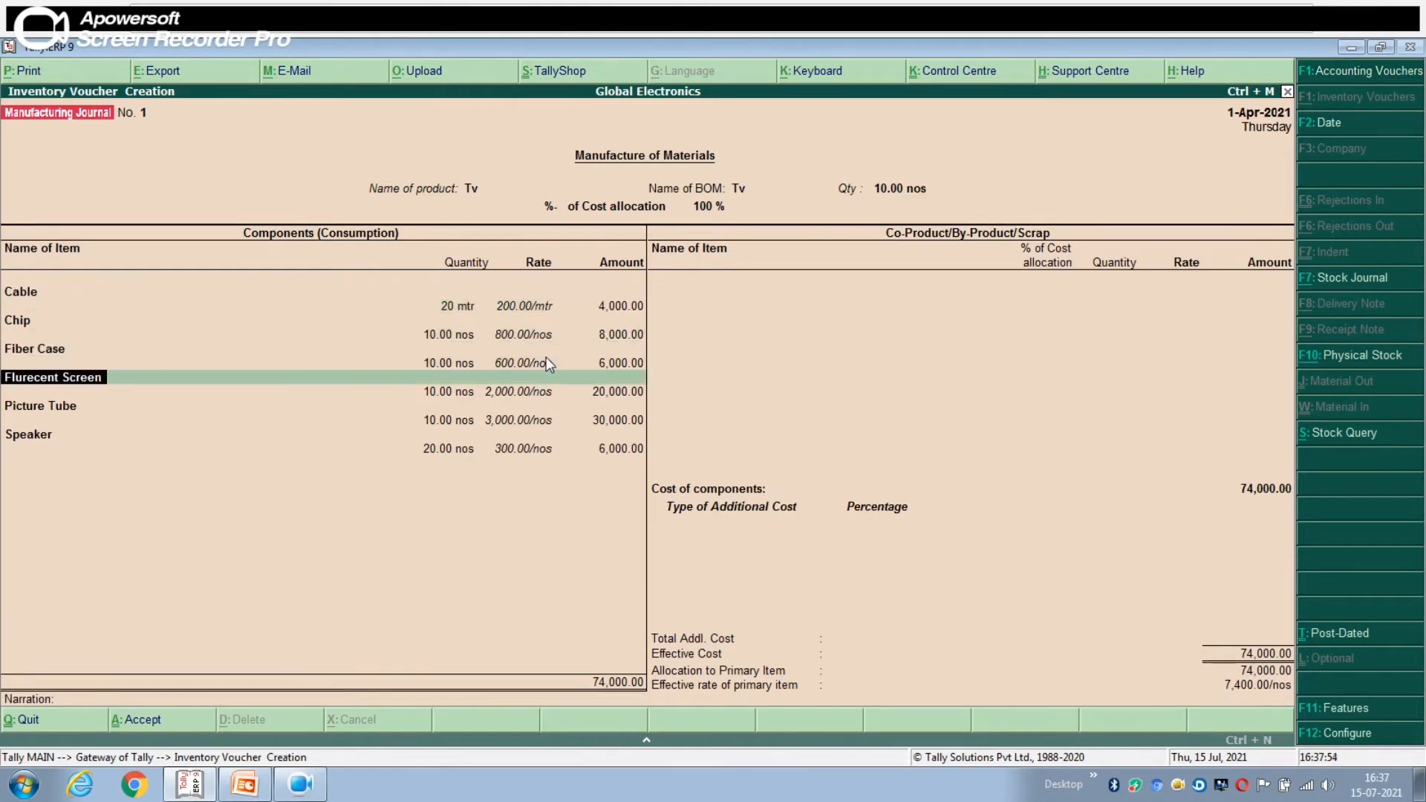
key("Return")
key("Return")
key("Return")
key("Return")
key("Return")
key("Return")
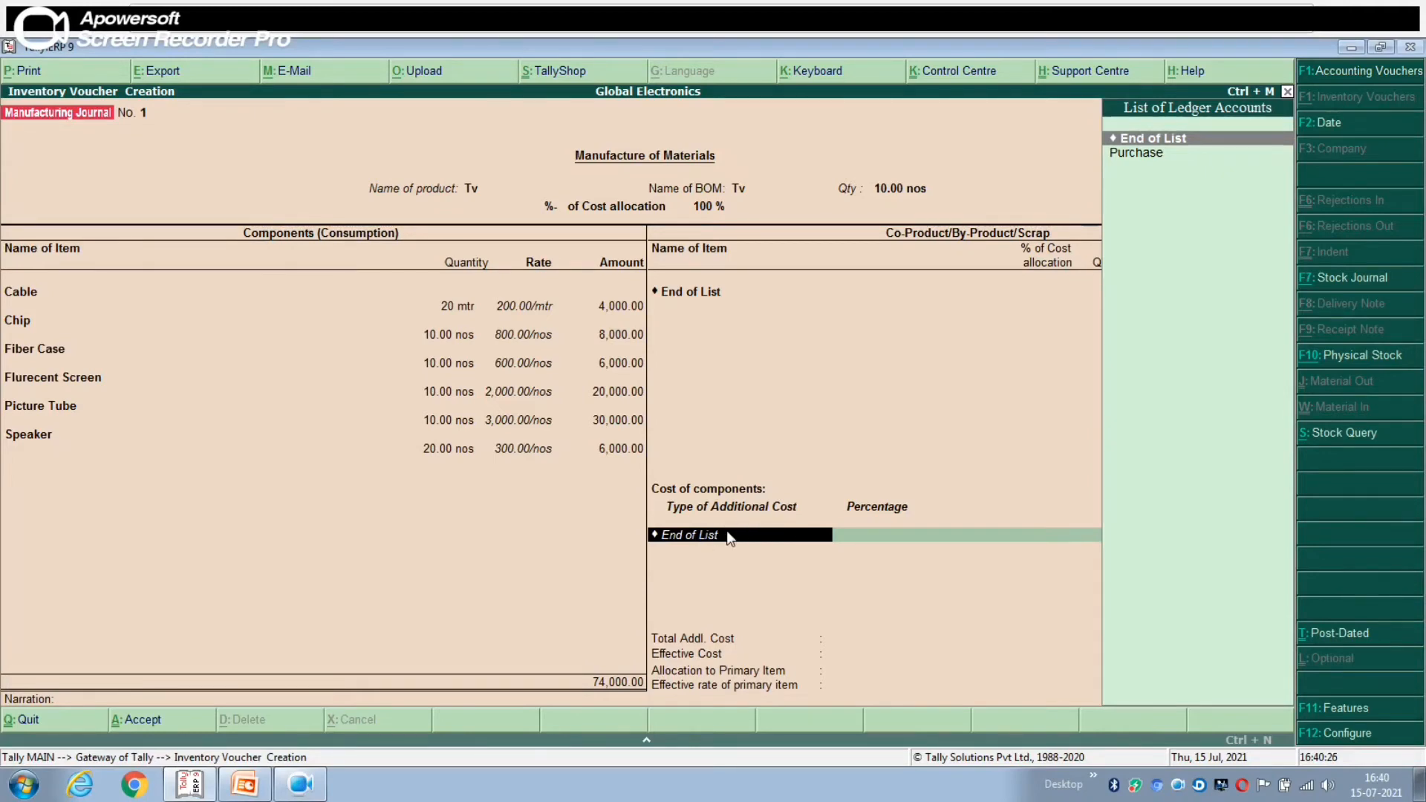
Create a Wage ledger under Direct Expenses from the additional cost entry and save it
key("alt+c")
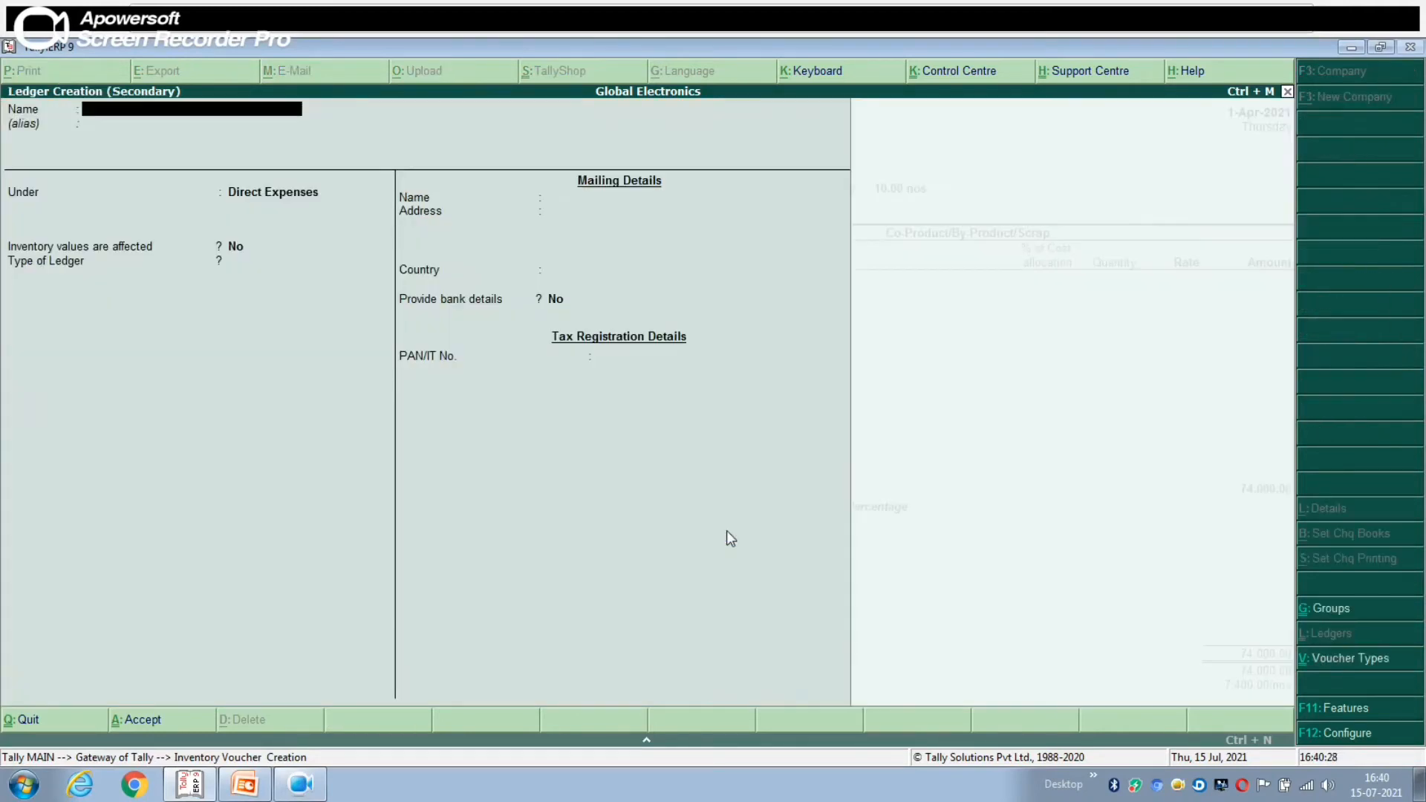
type("Wage")
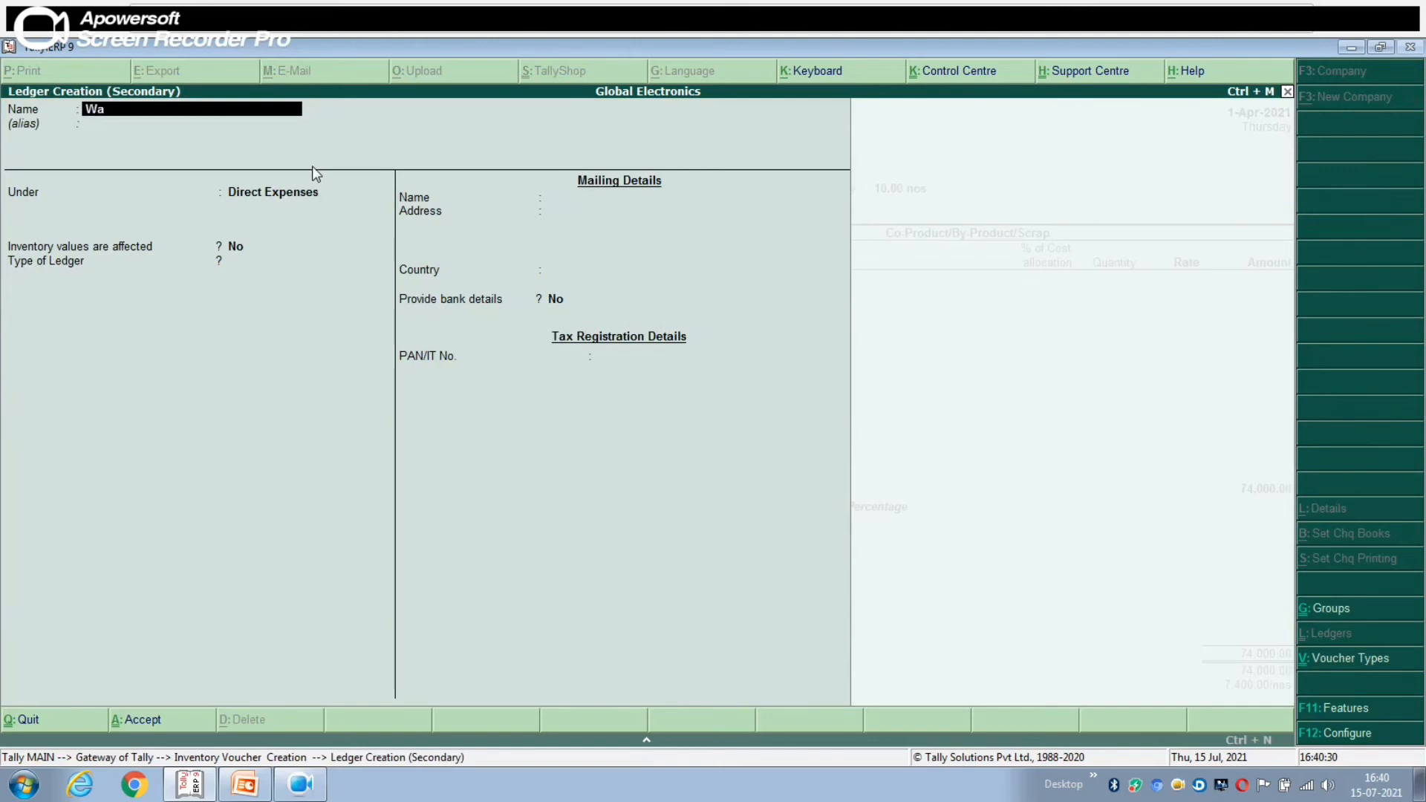
key("BackSpace")
left_click(285, 192)
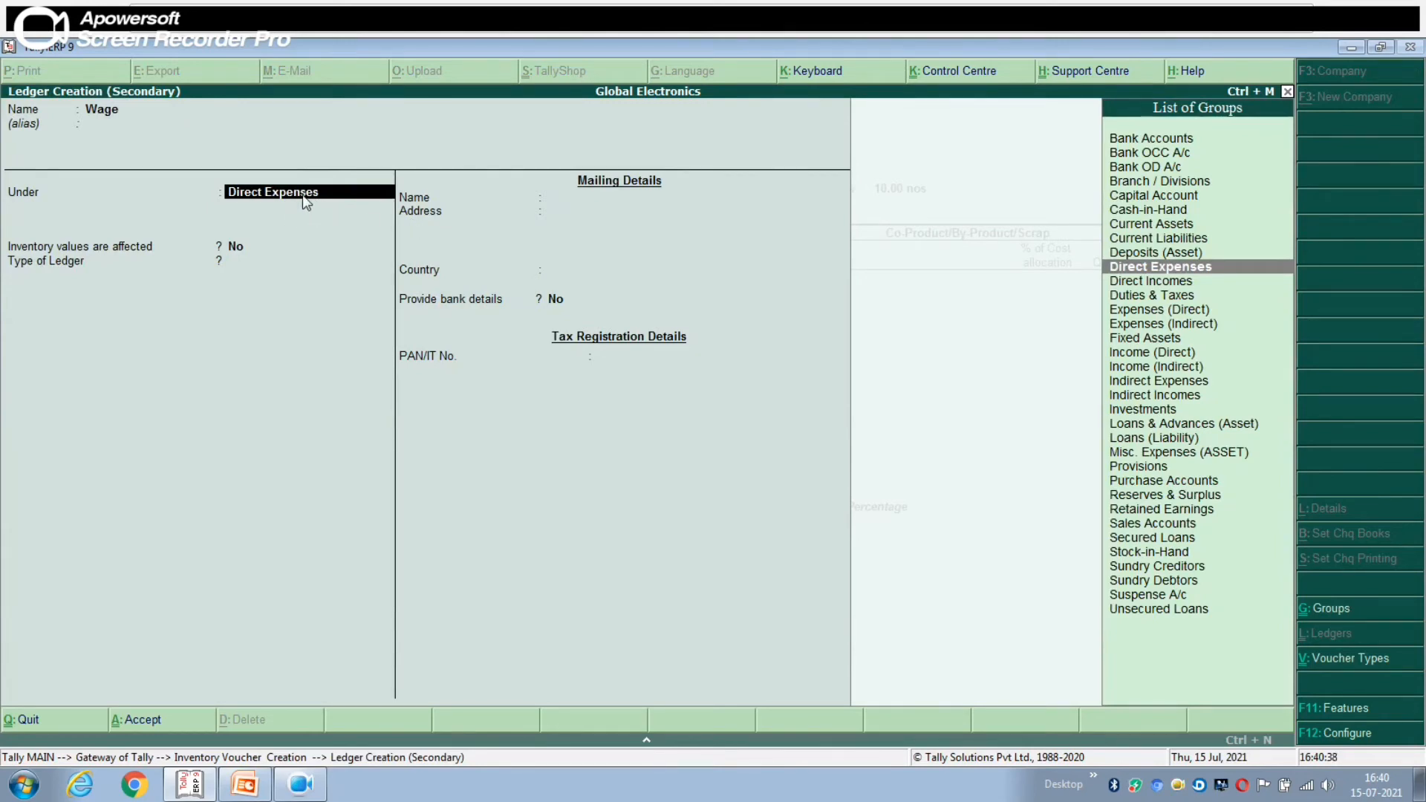
key("Return")
key("Return")
key("Return")
key("Return")
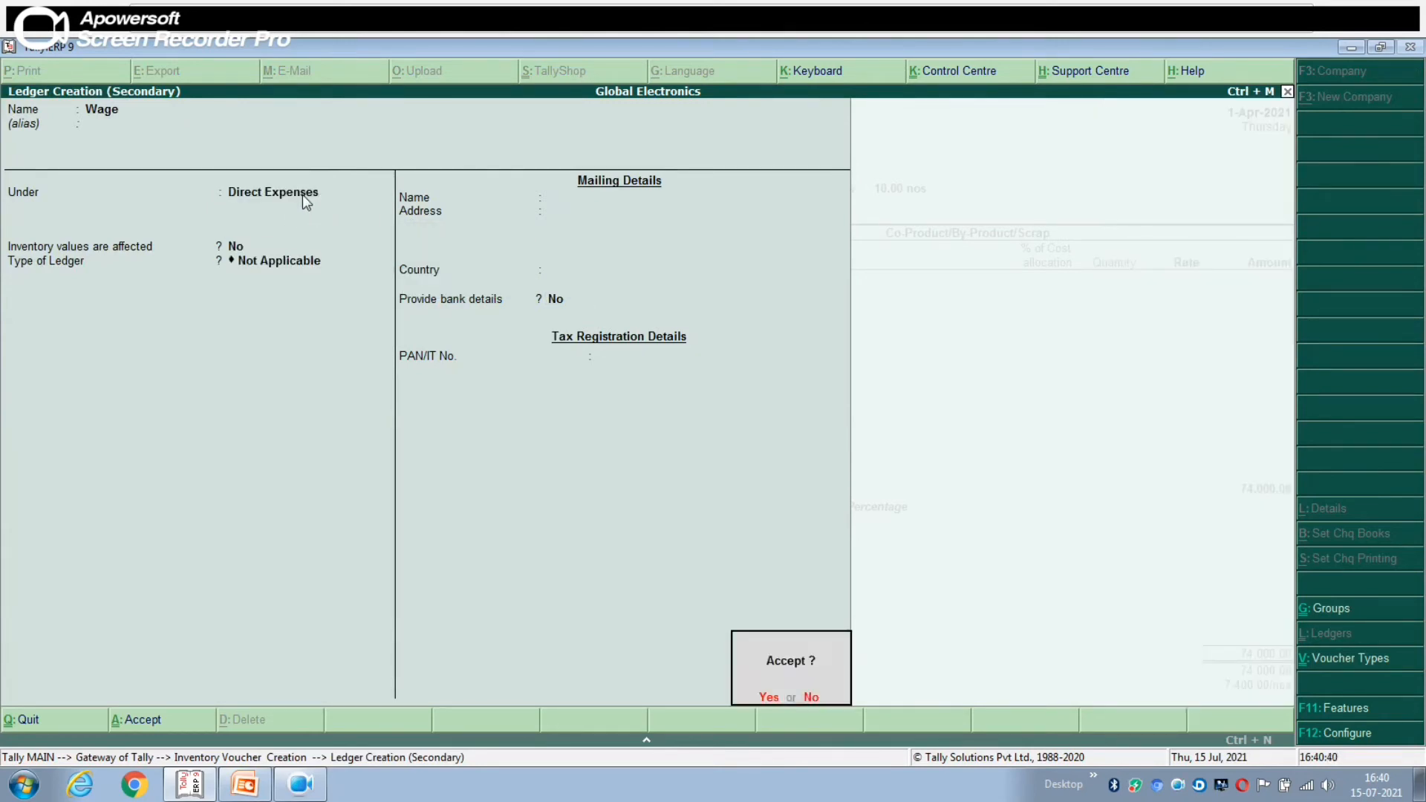
key("Return")
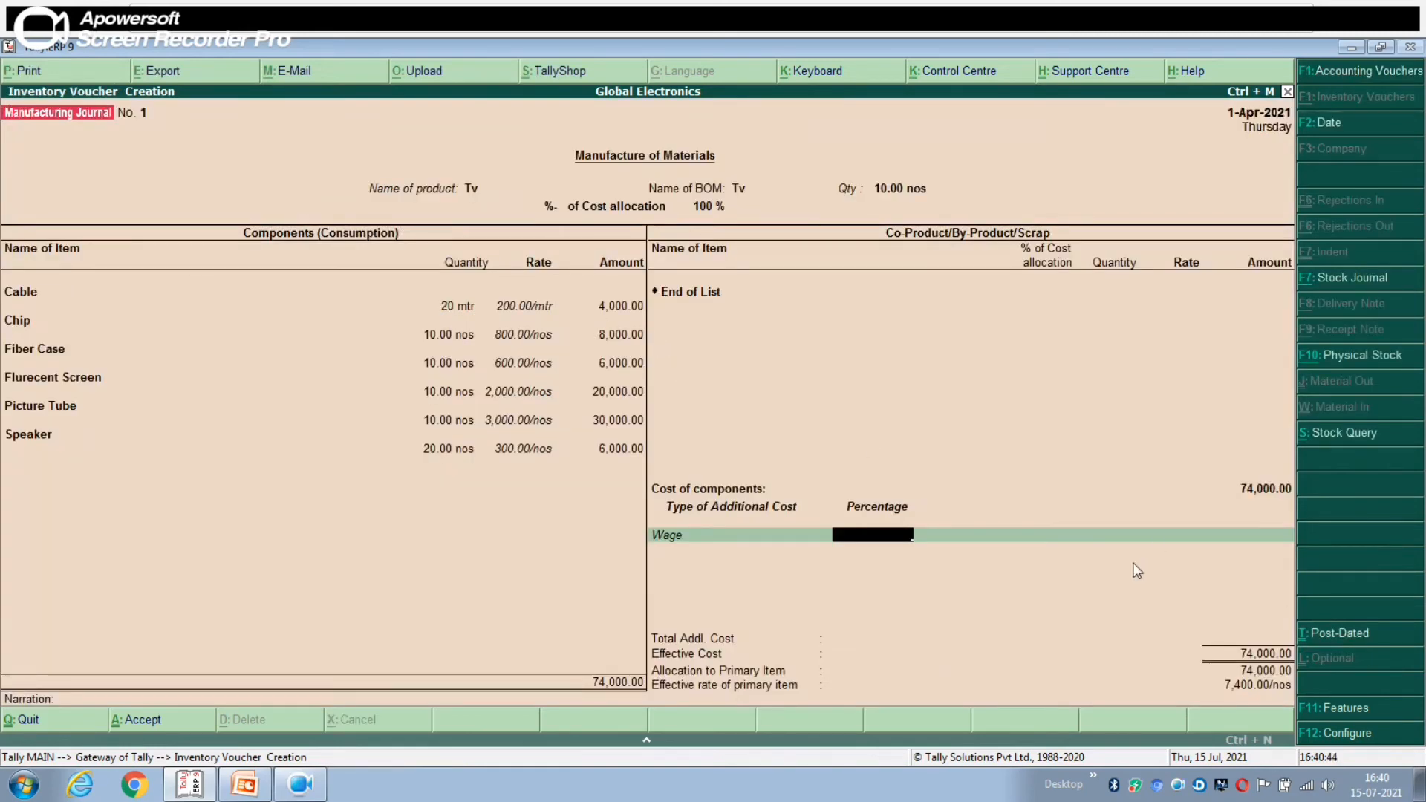
Leave the Wage percentage empty and set its additional cost amount to 5000
key("Return")
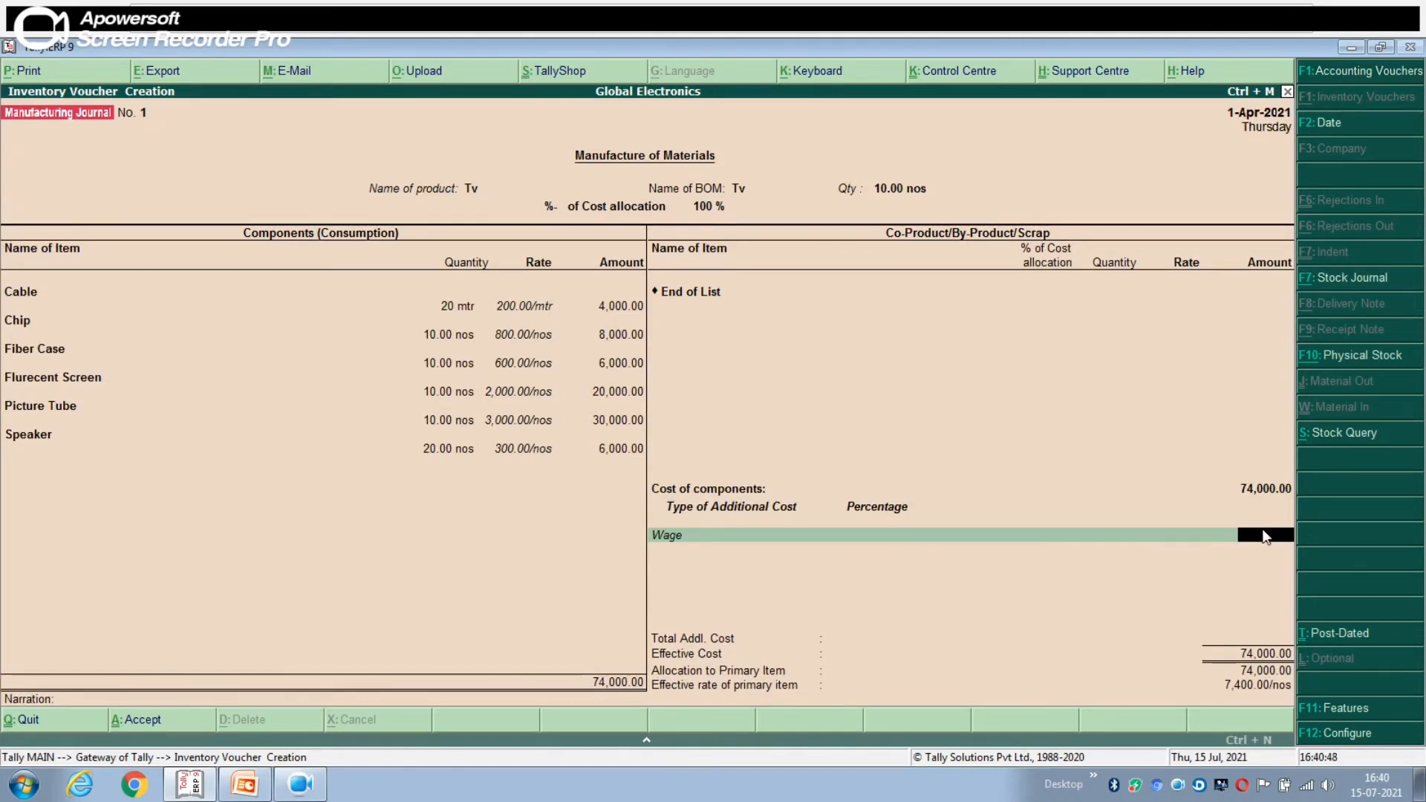
type("5000")
key("Return")
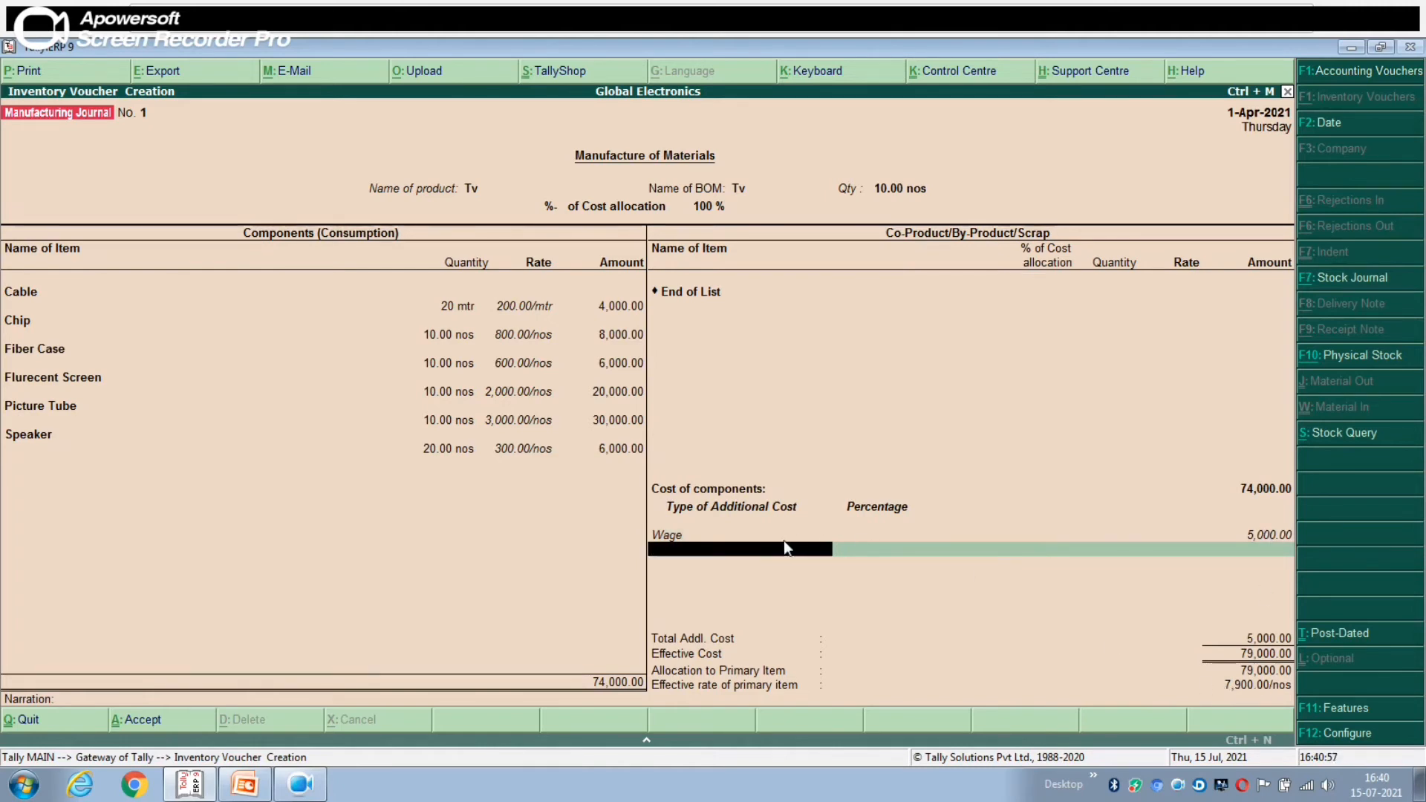
Create a Power ledger under Direct Expenses as the second additional cost and leave its percentage empty
key("alt+c")
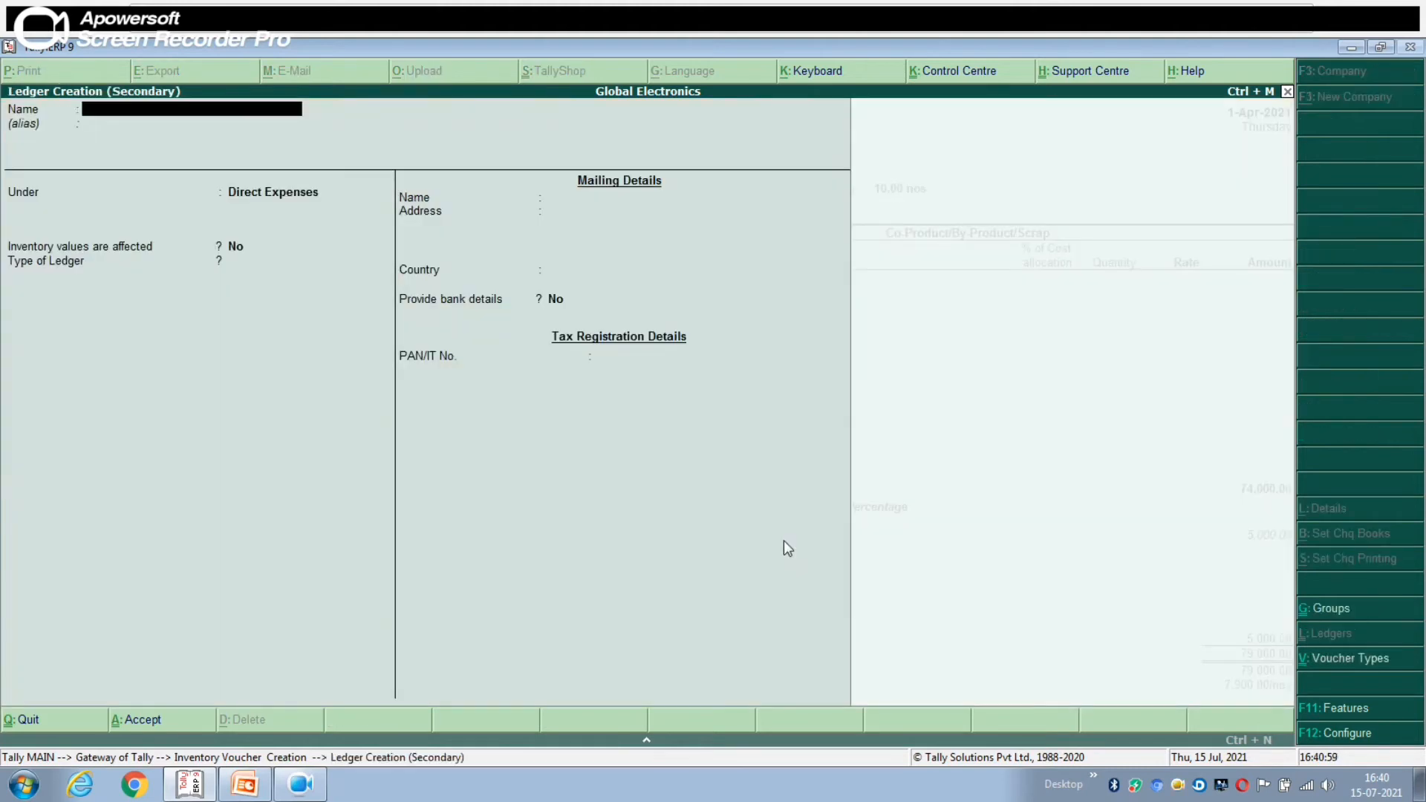
type("Powe")
key("Return")
key("Return")
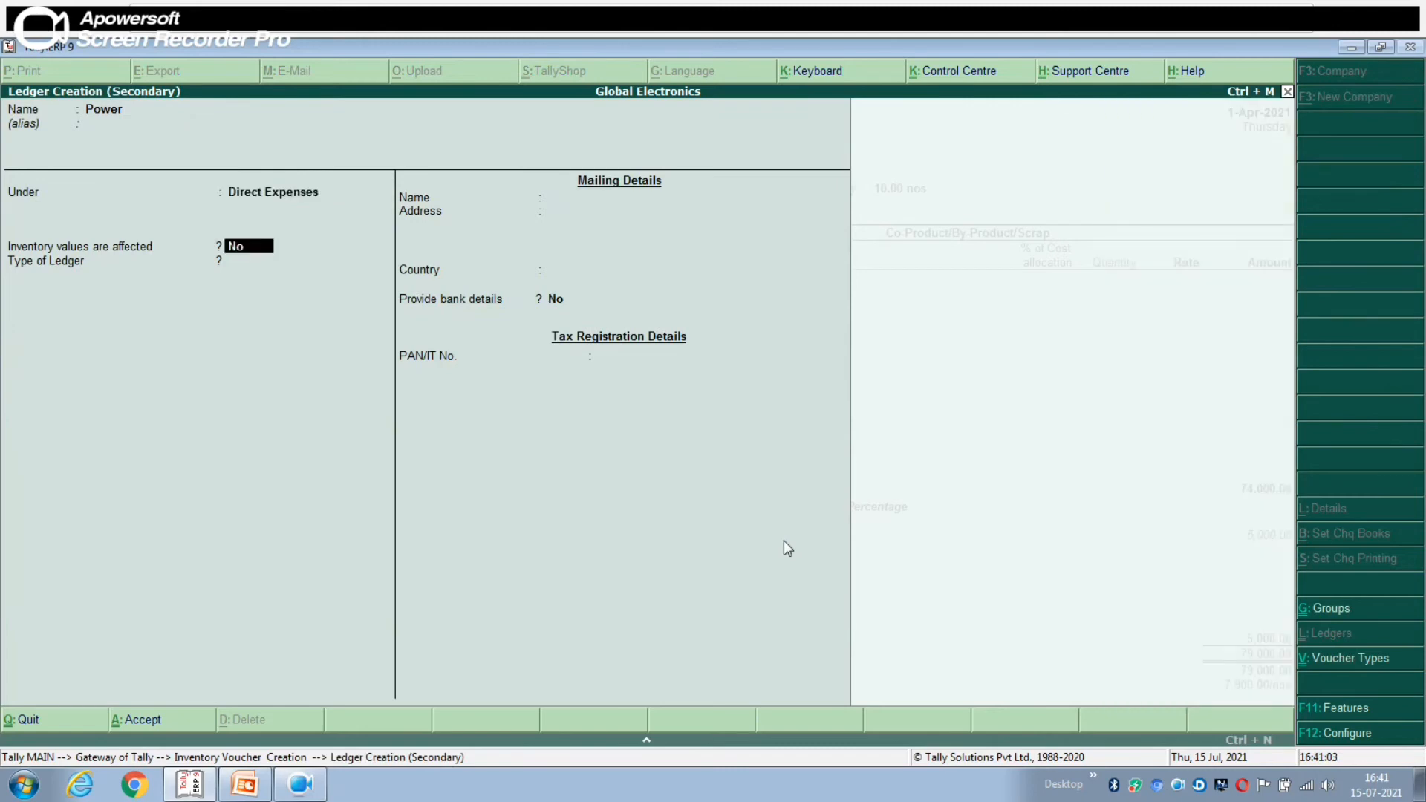
key("Return")
key("Return")
key("Return")
key("Return")
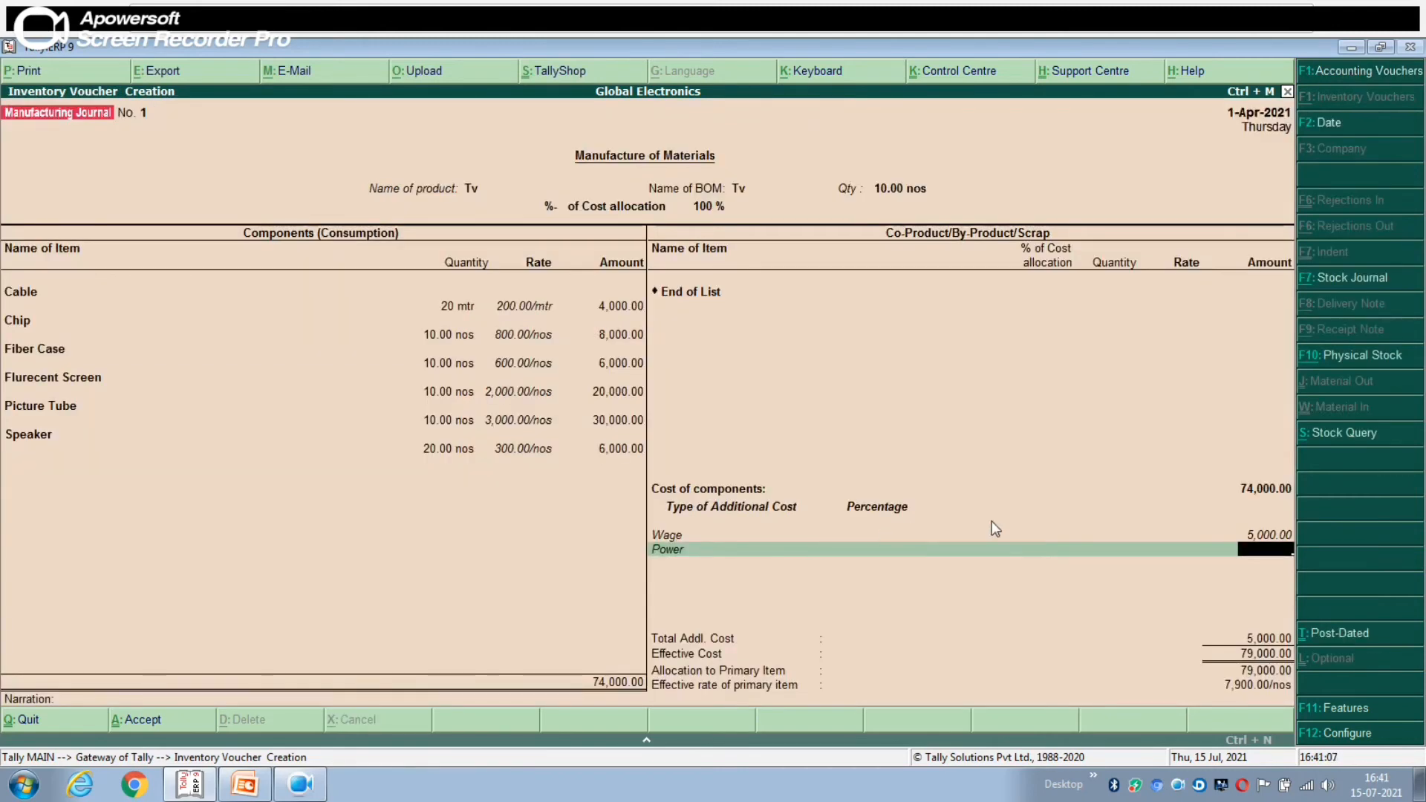
Set the Power additional cost amount to 2500 and check the Manufacturing Process slide in PowerPoint before returning to Tally
type("2500")
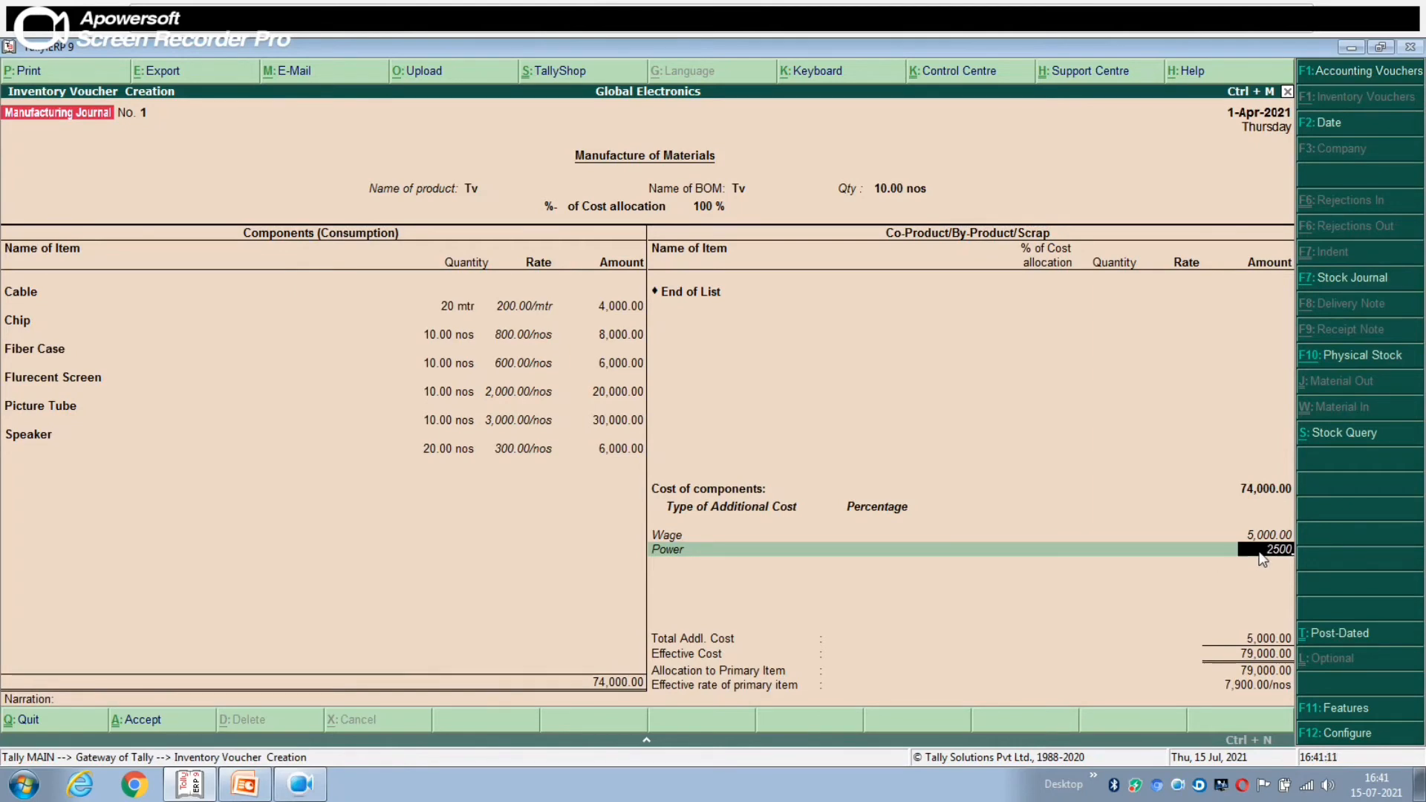
key("Return")
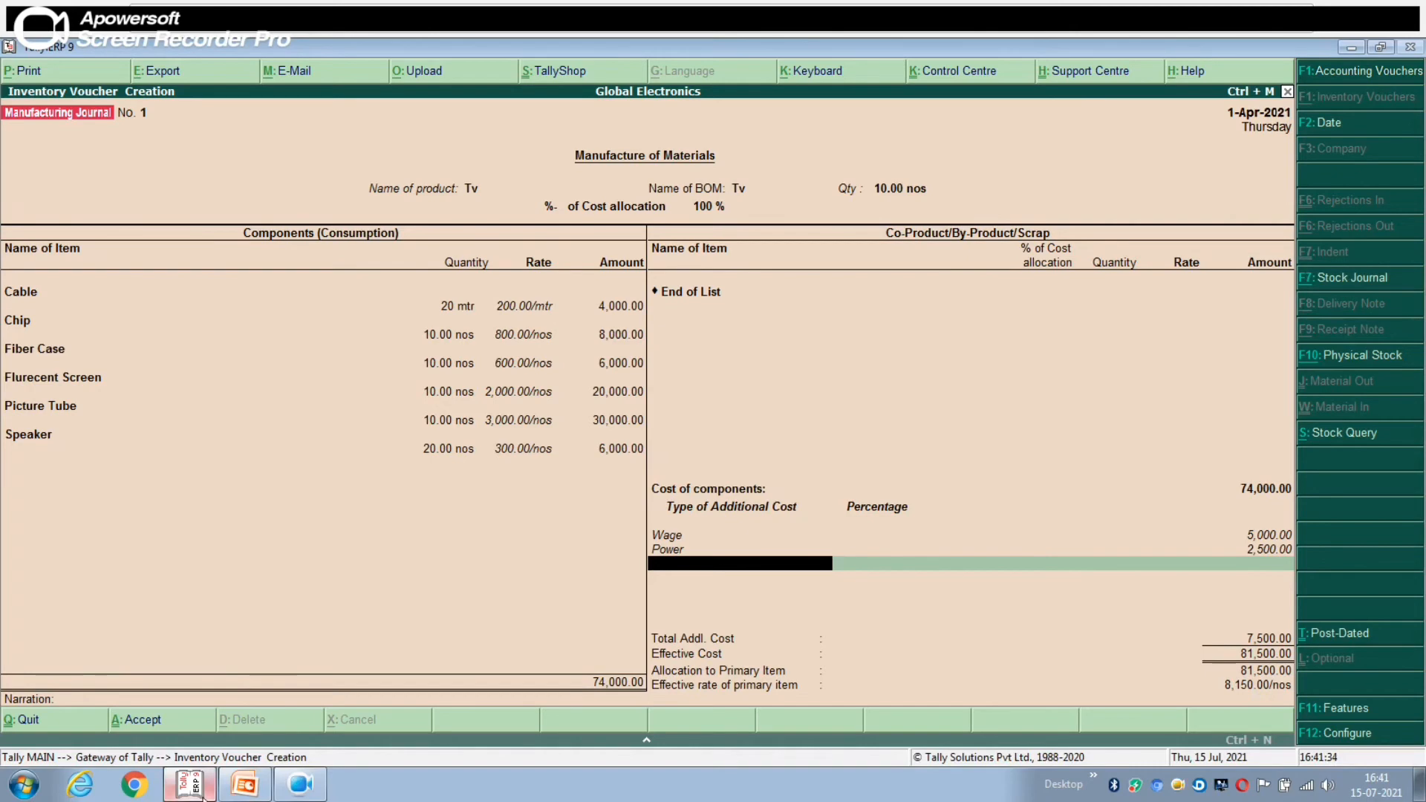
left_click(246, 786)
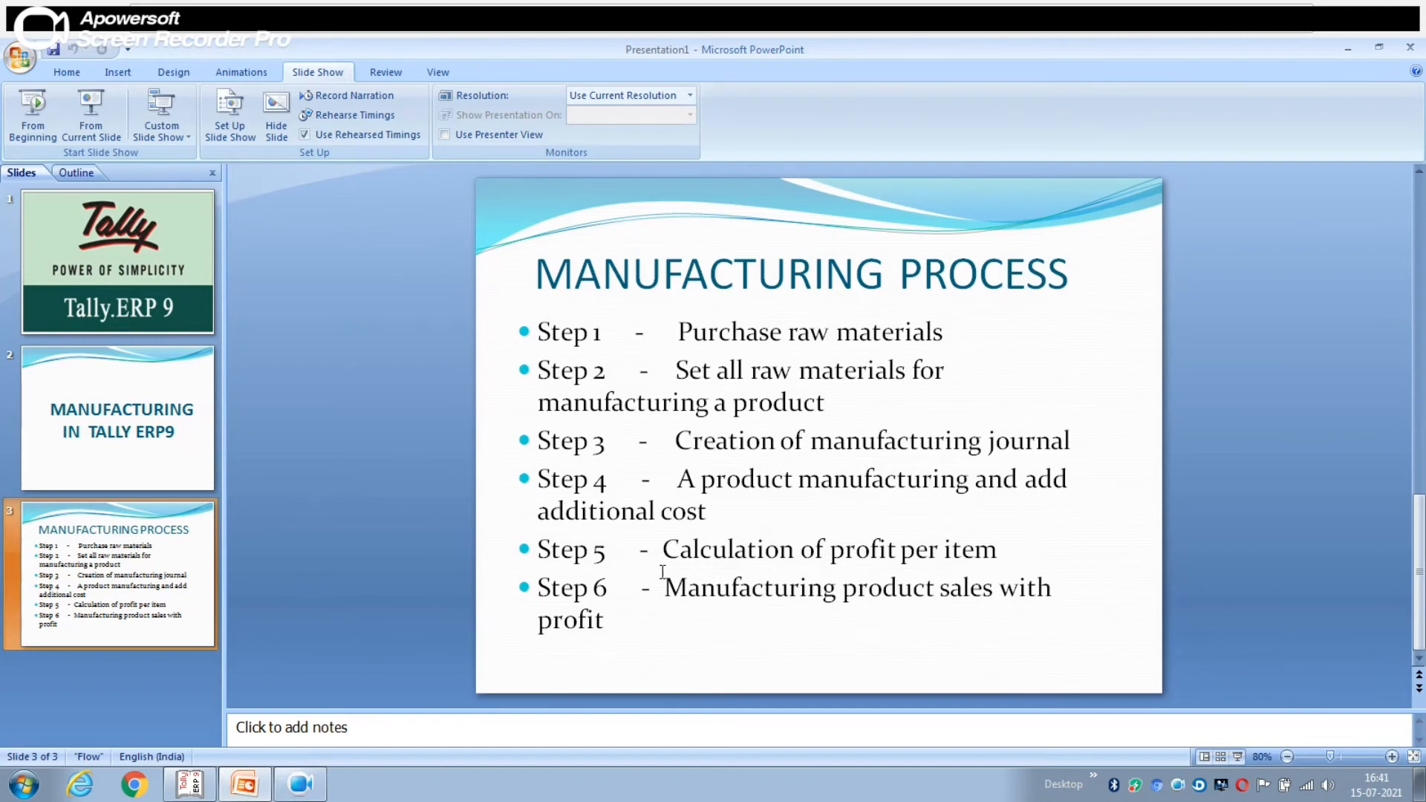
left_click(193, 783)
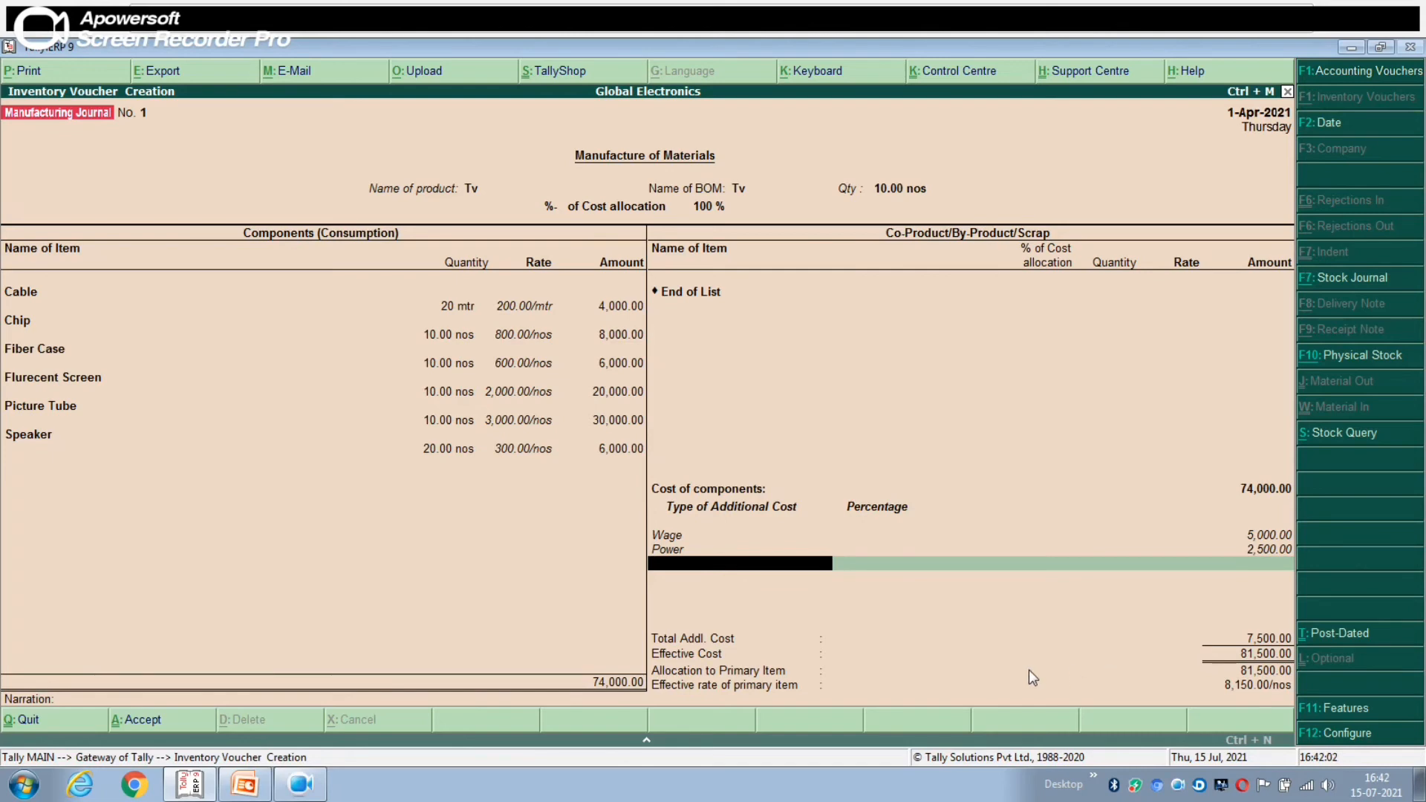
Open Windows Calculator and work out a 25% profit on the component cost per Tv as 7400 * 25 / 100
left_click(24, 784)
left_click(101, 493)
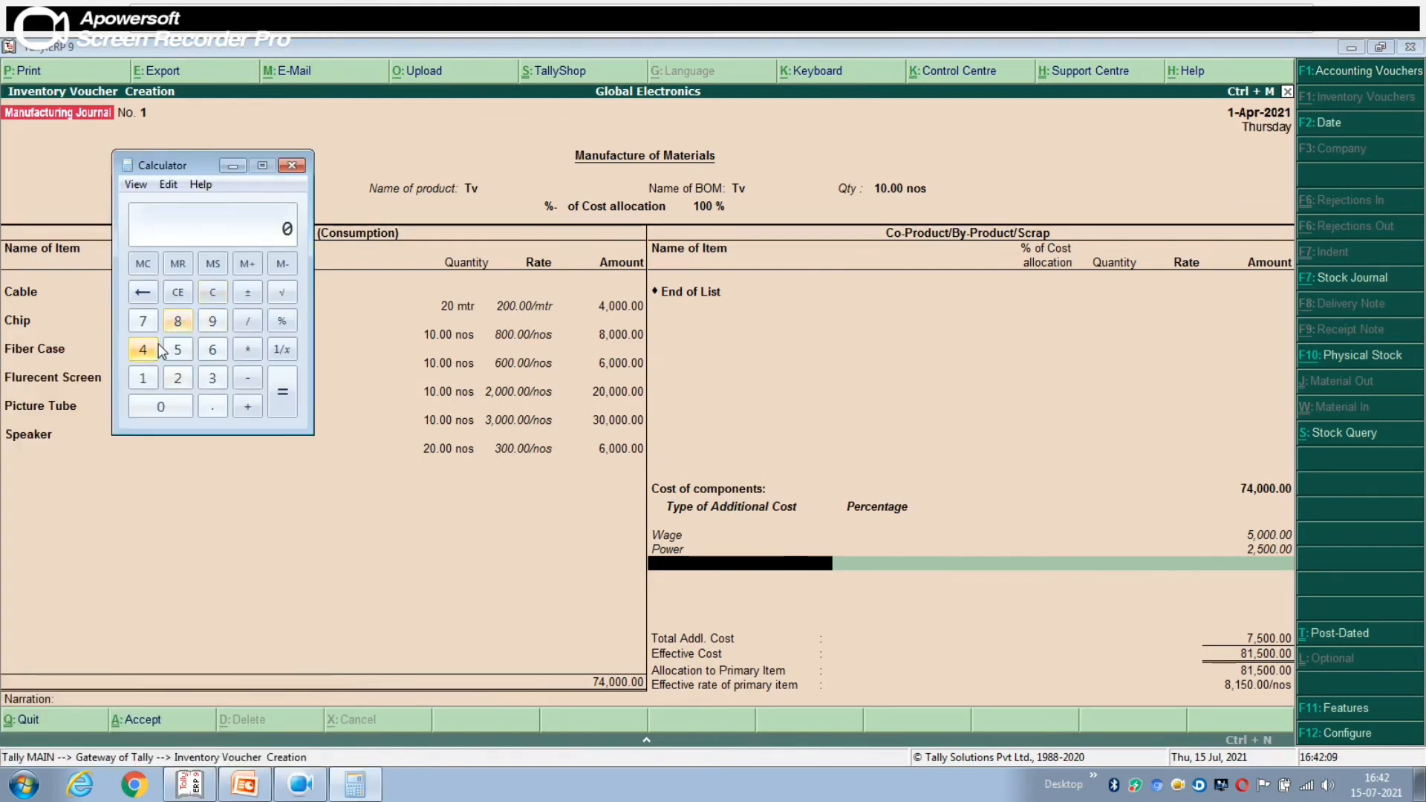
left_click(140, 323)
left_click(143, 349)
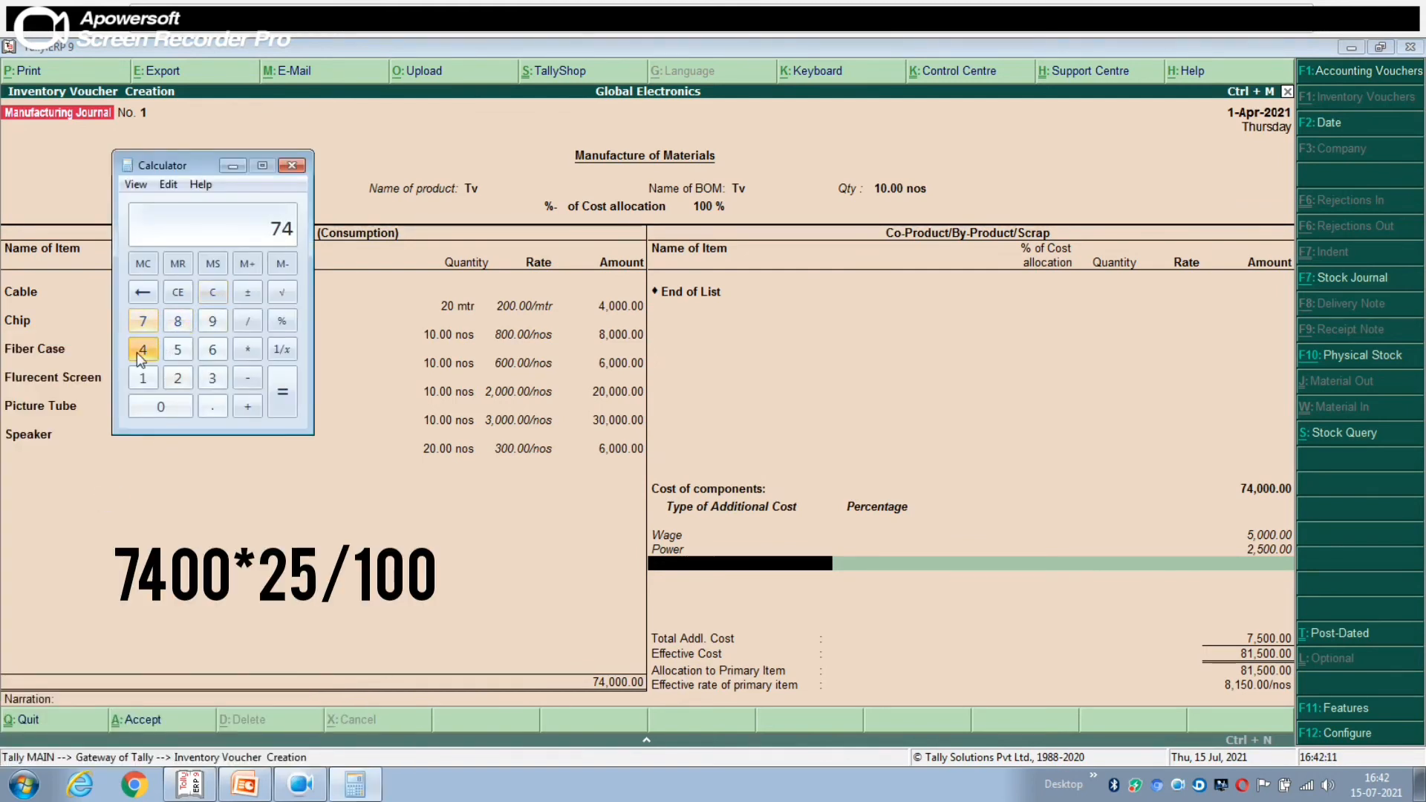
left_click(178, 411)
left_click(179, 411)
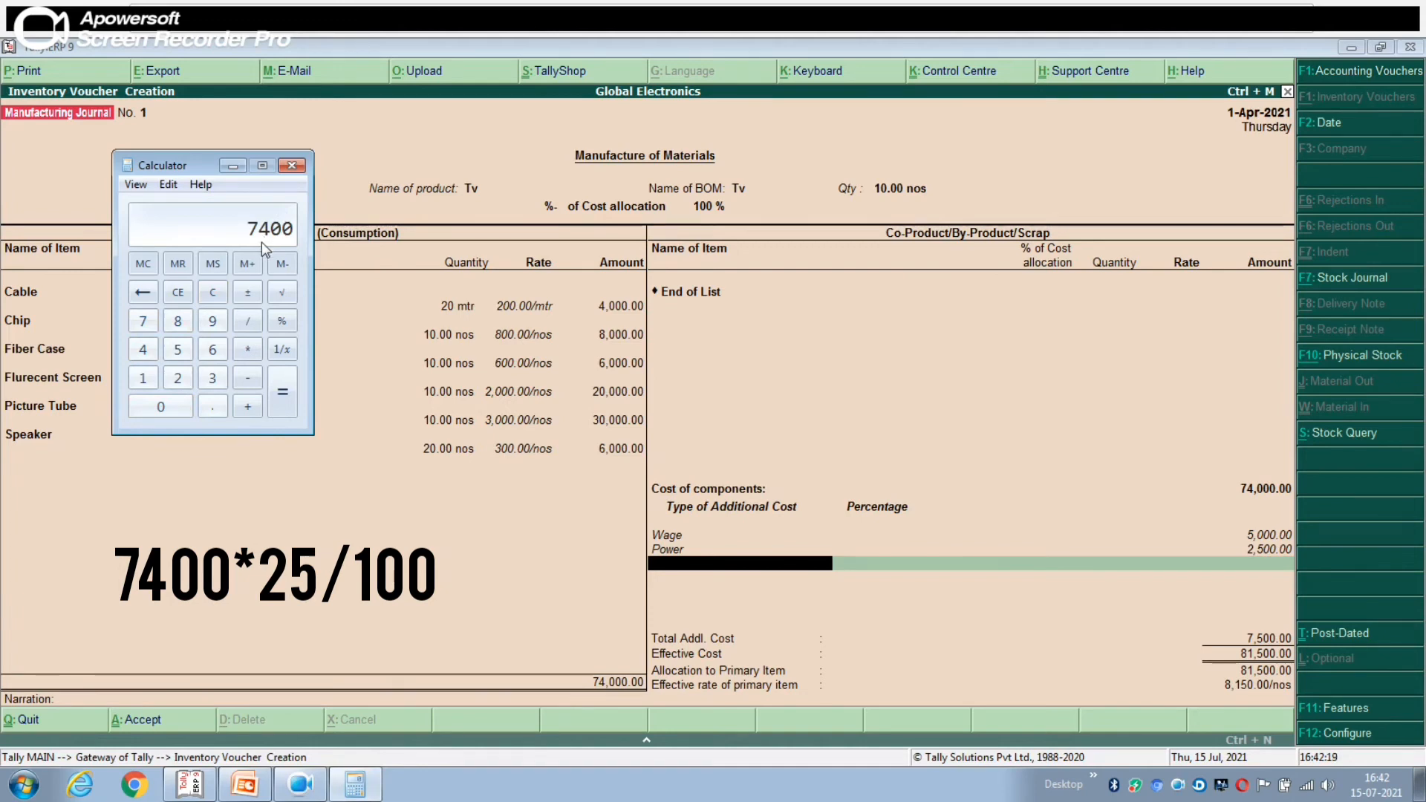
left_click(247, 349)
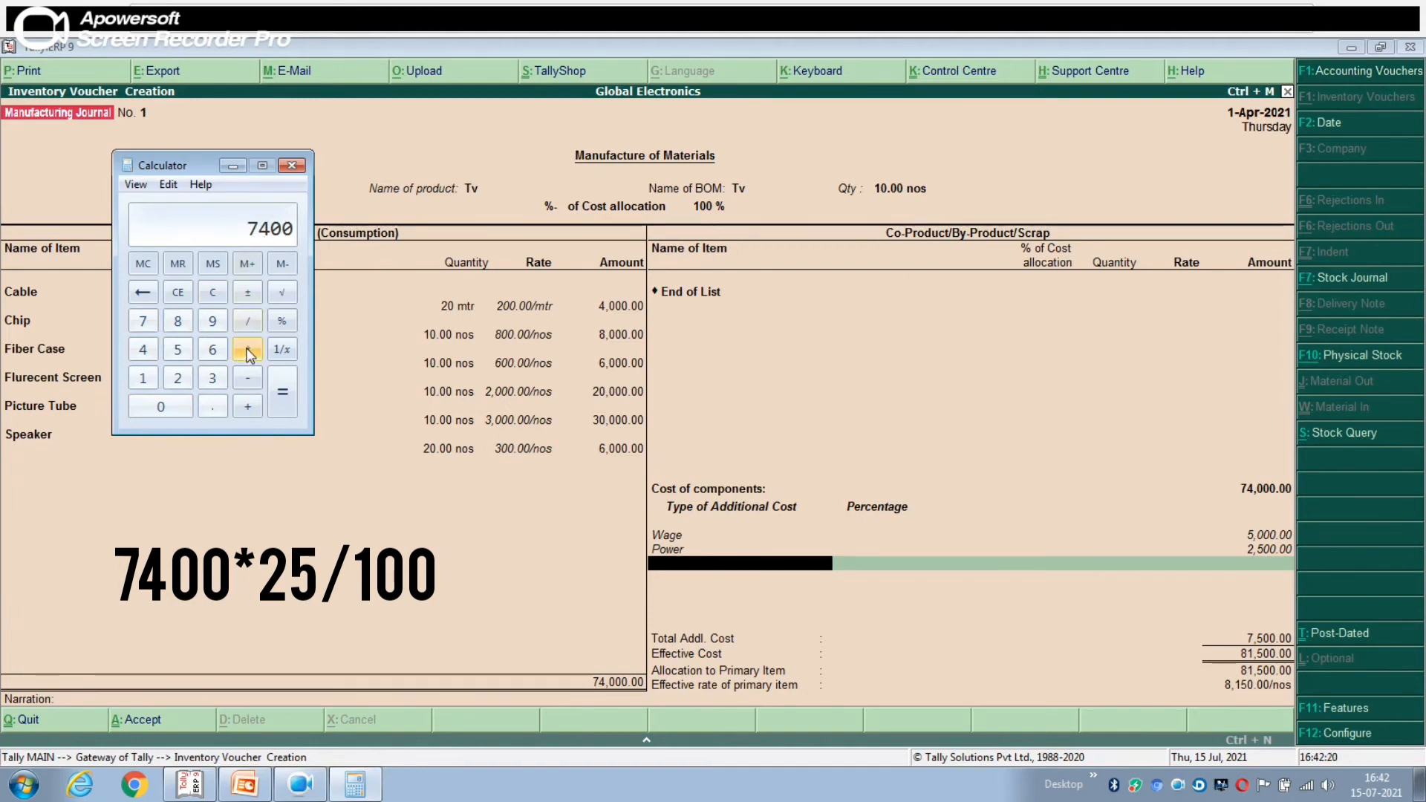
left_click(184, 377)
left_click(184, 350)
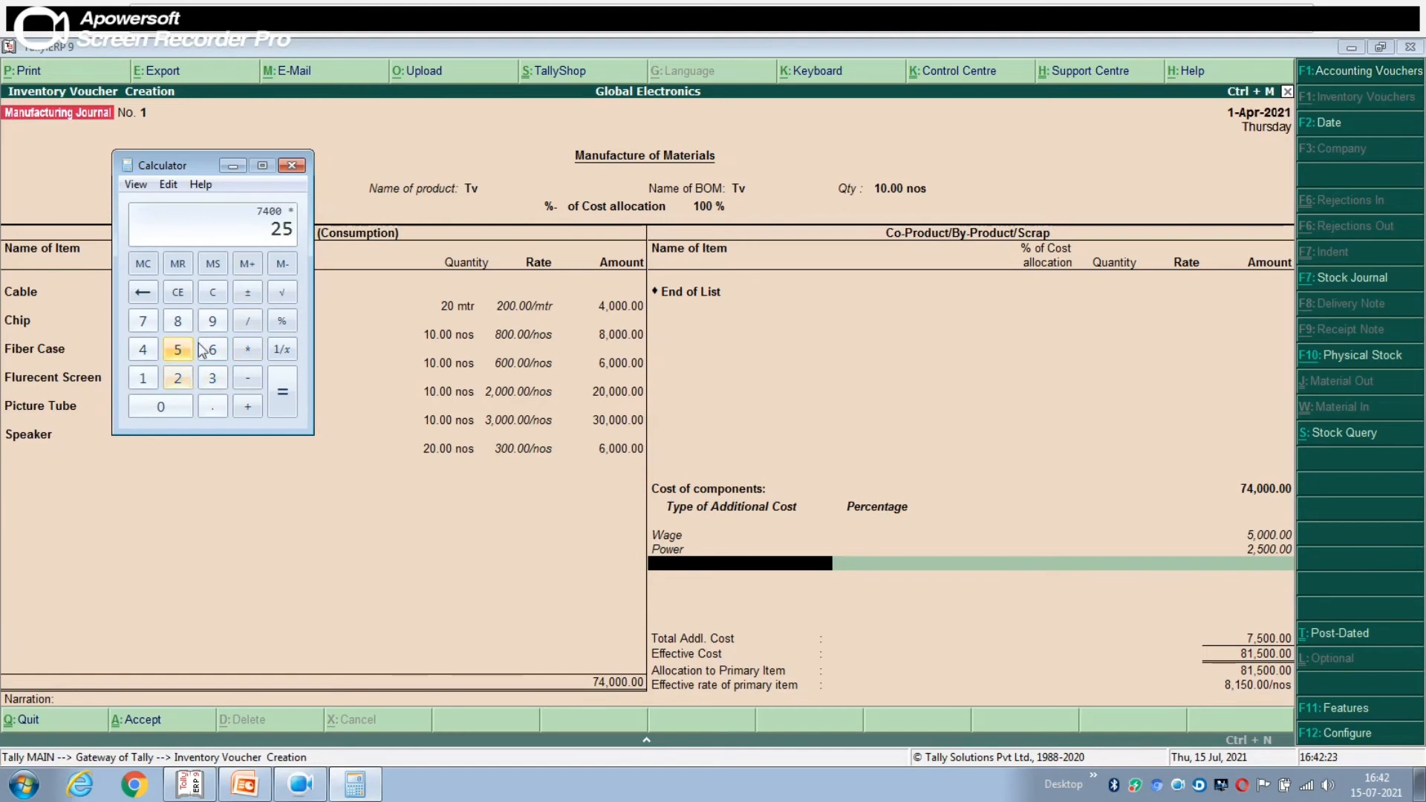
left_click(247, 321)
left_click(141, 380)
double_click(164, 404)
left_click(283, 397)
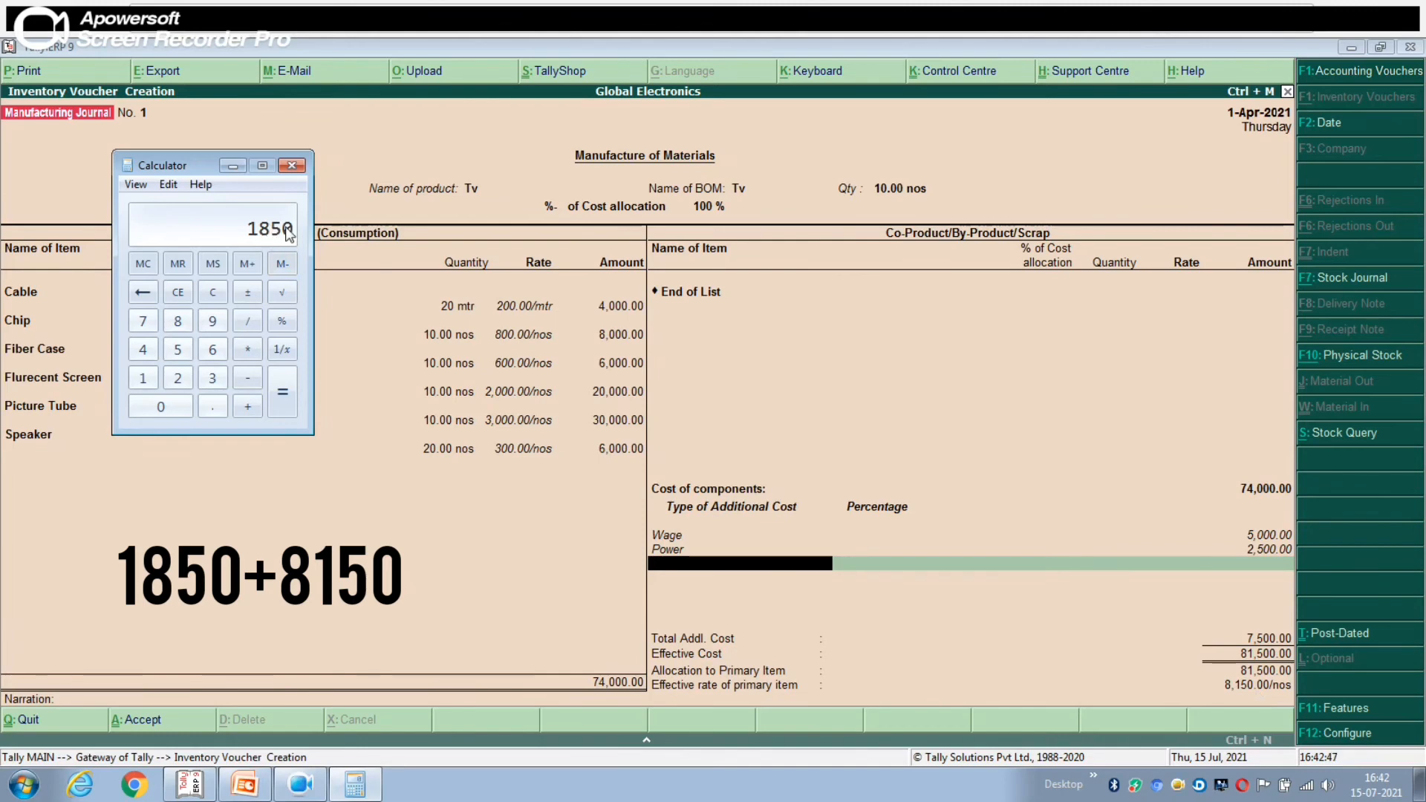
Add the effective rate of 8150 to the calculated profit to get the selling price per Tv, and close the calculator
left_click(250, 407)
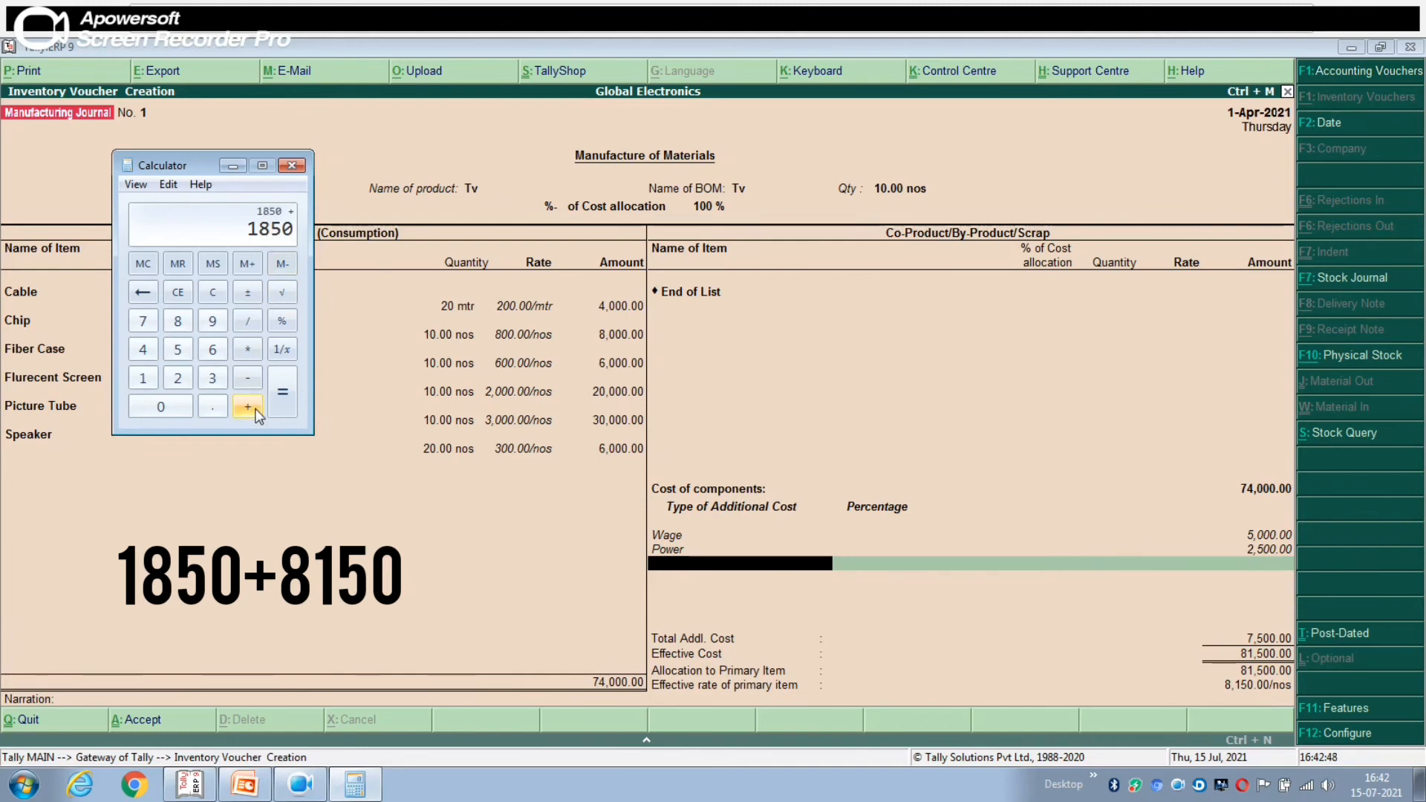
left_click(179, 323)
left_click(142, 380)
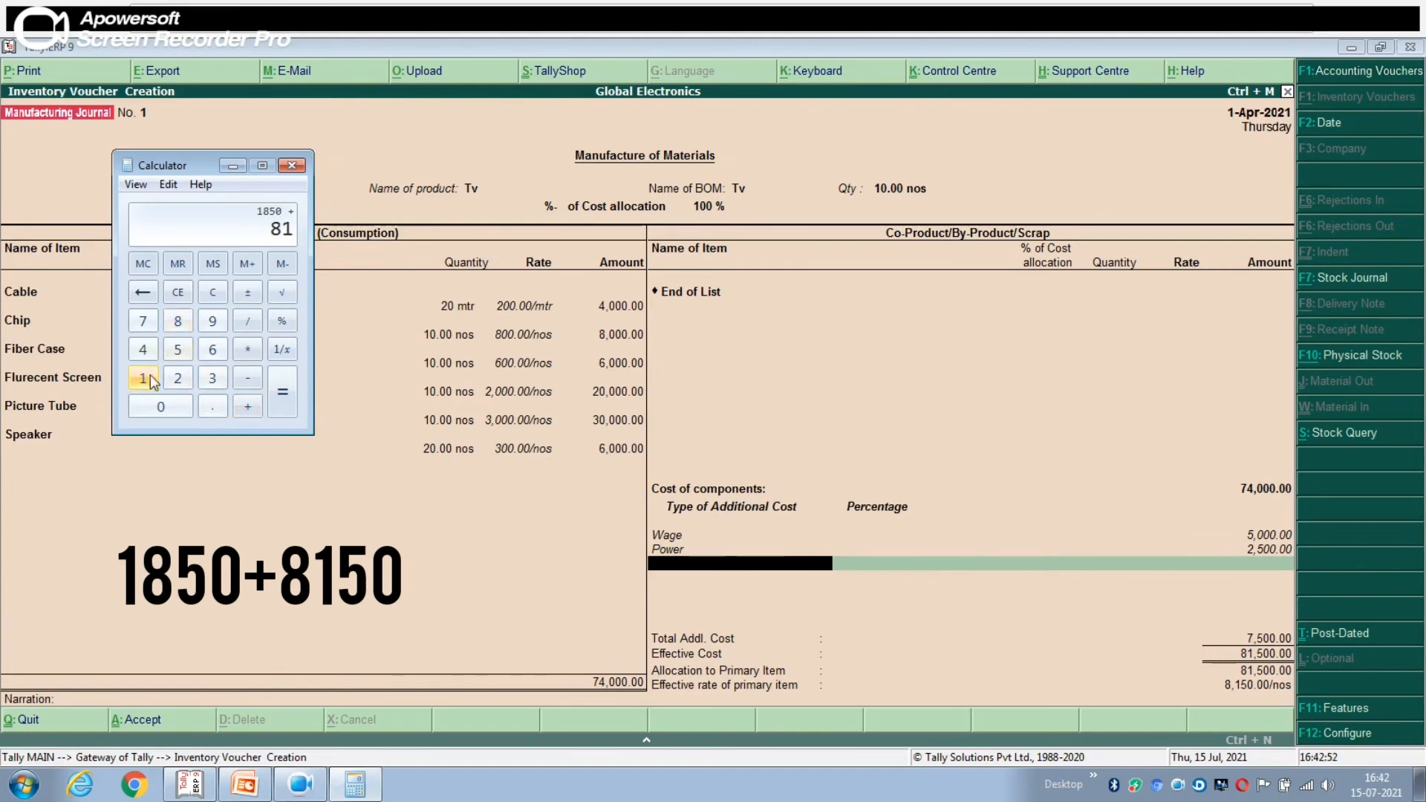
left_click(177, 354)
left_click(172, 405)
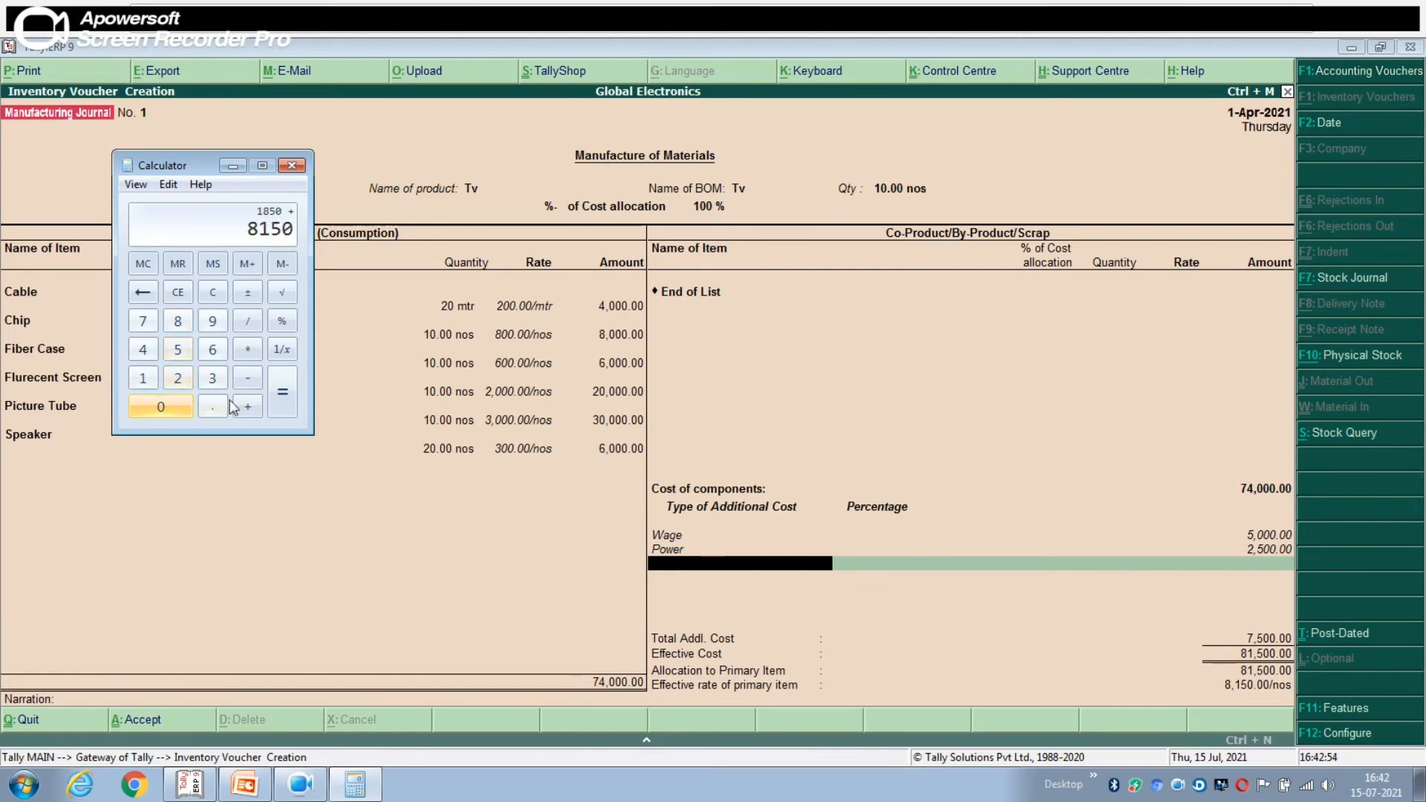
left_click(282, 392)
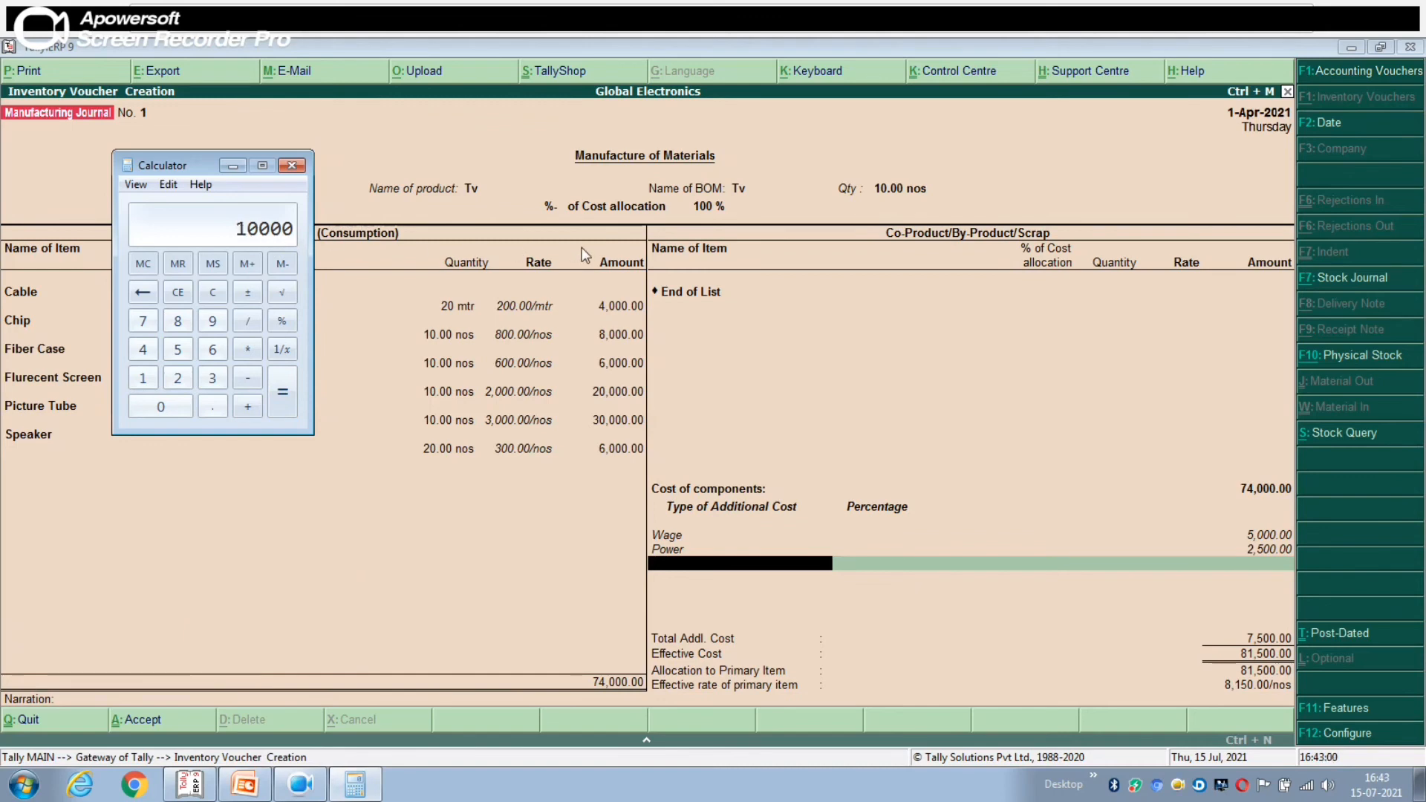
left_click(291, 166)
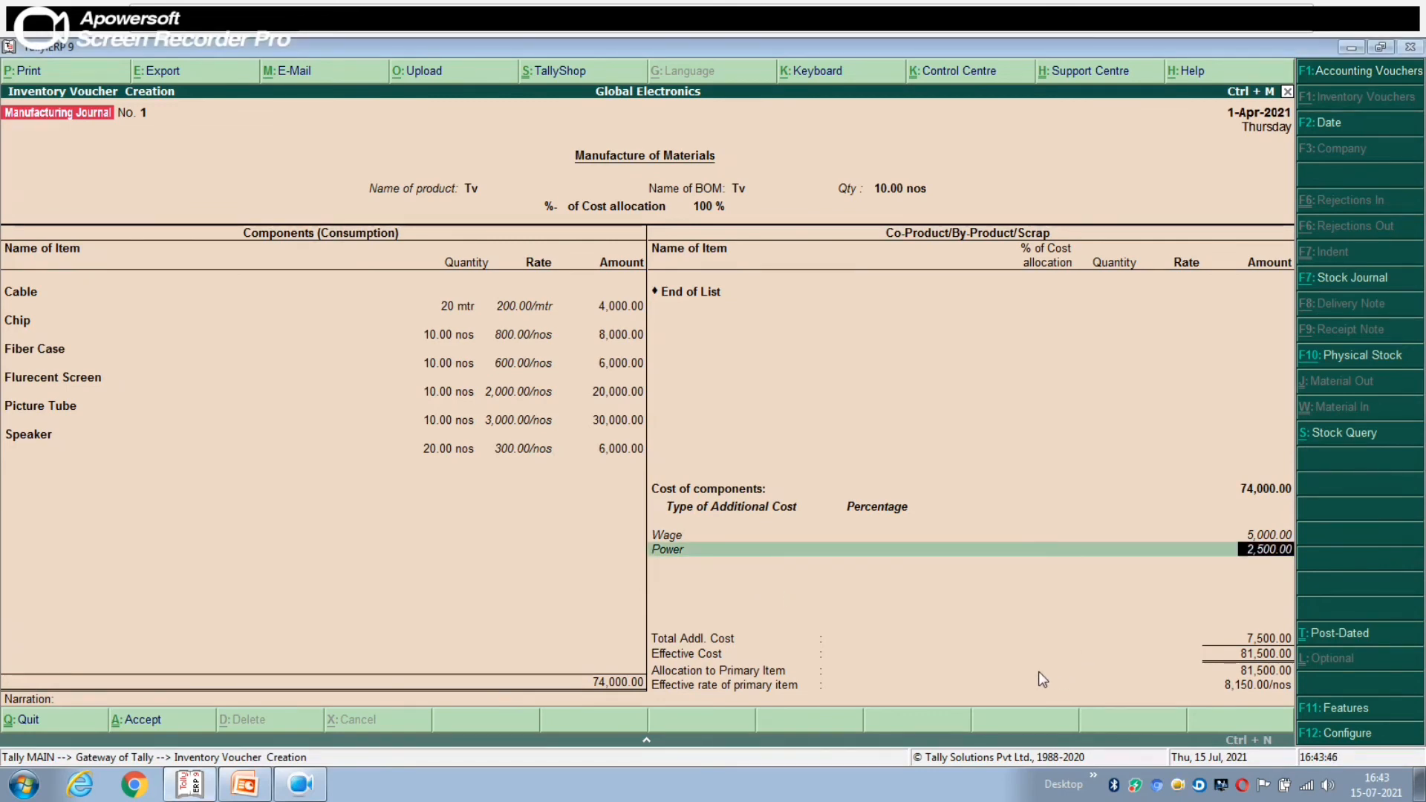
End the additional cost list, save the manufacturing journal without a narration, and return to the Gateway of Tally
key("Return")
key("Return")
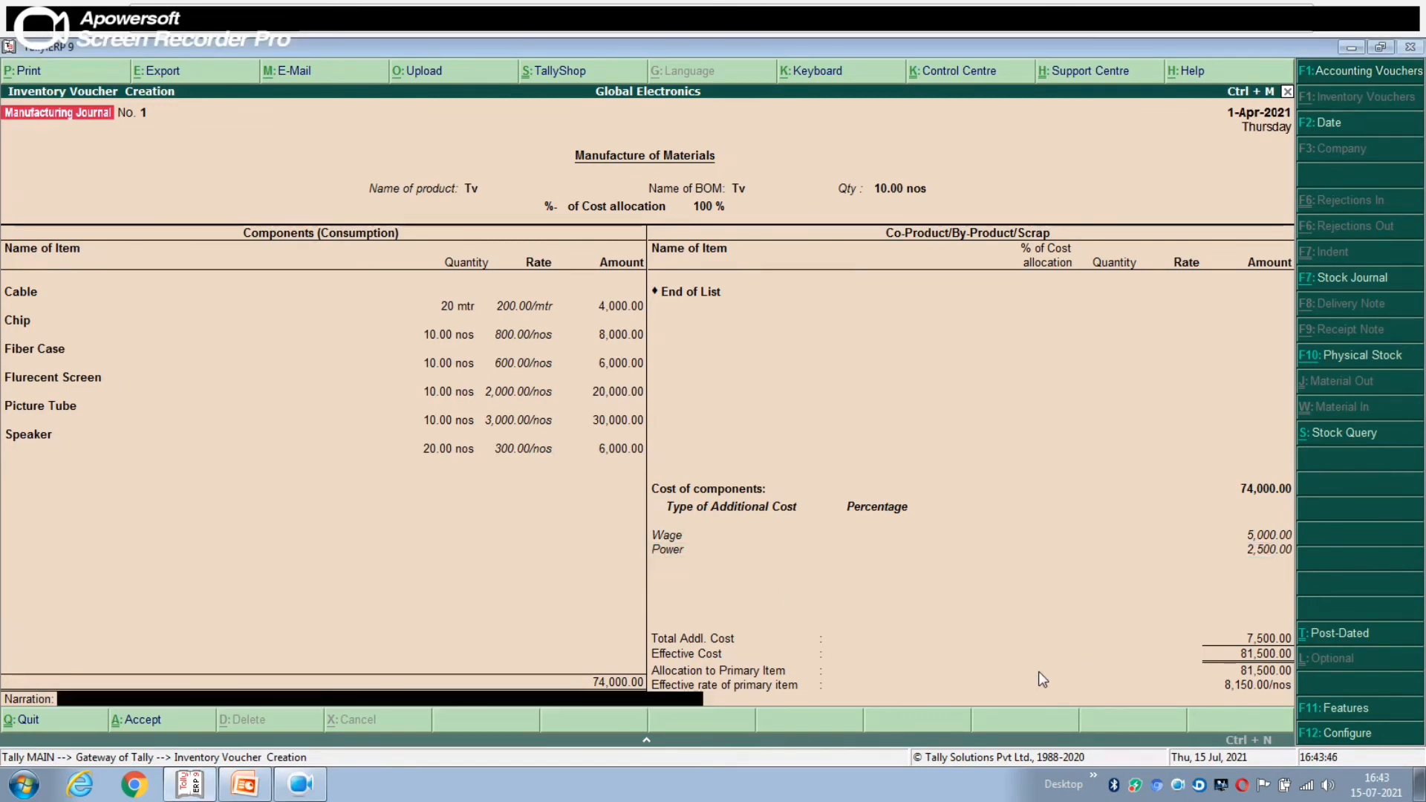
key("Return")
key("y")
key("F5")
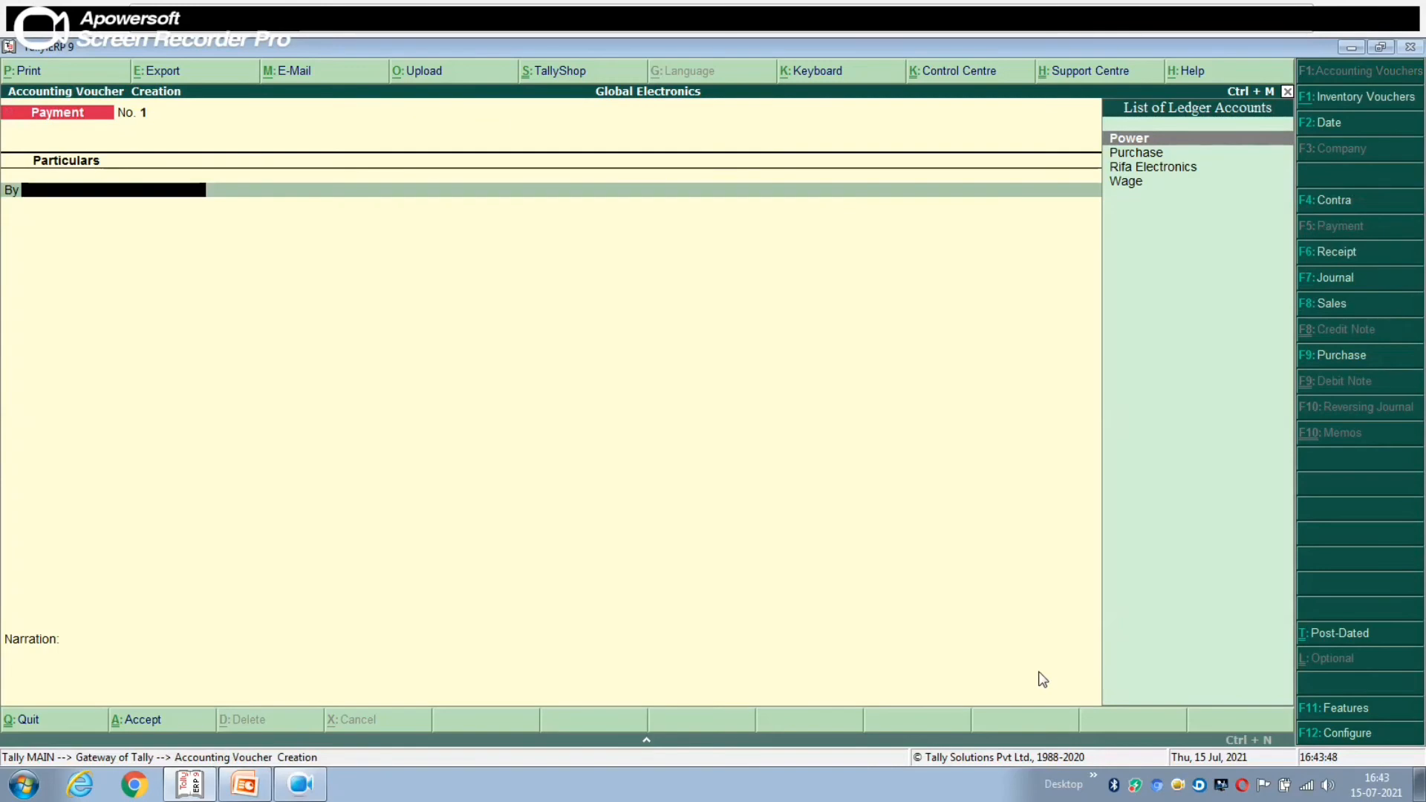
key("Escape")
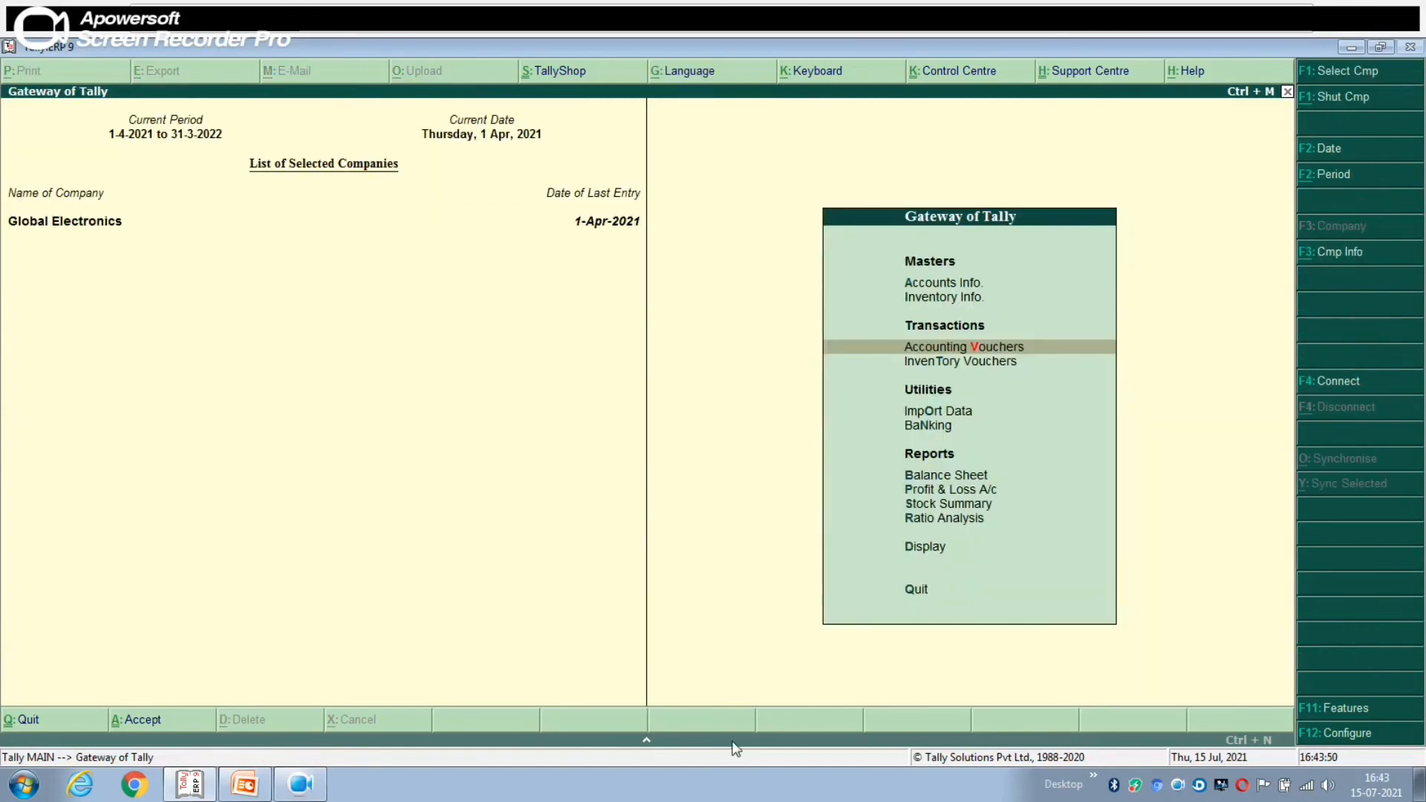
Check the Manufacturing Process slide in PowerPoint, and start a sales voucher in Tally with reference number 2000
left_click(253, 780)
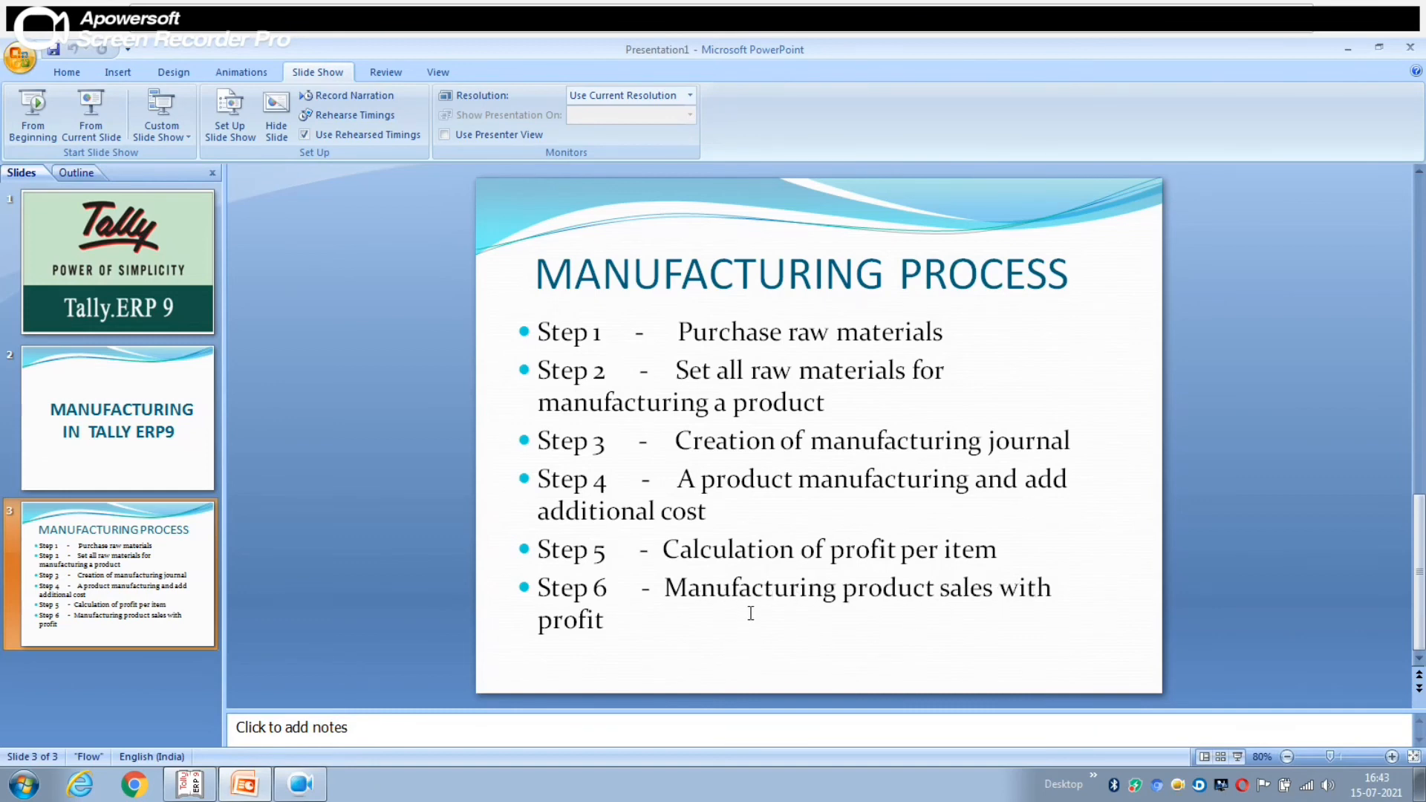
left_click(190, 784)
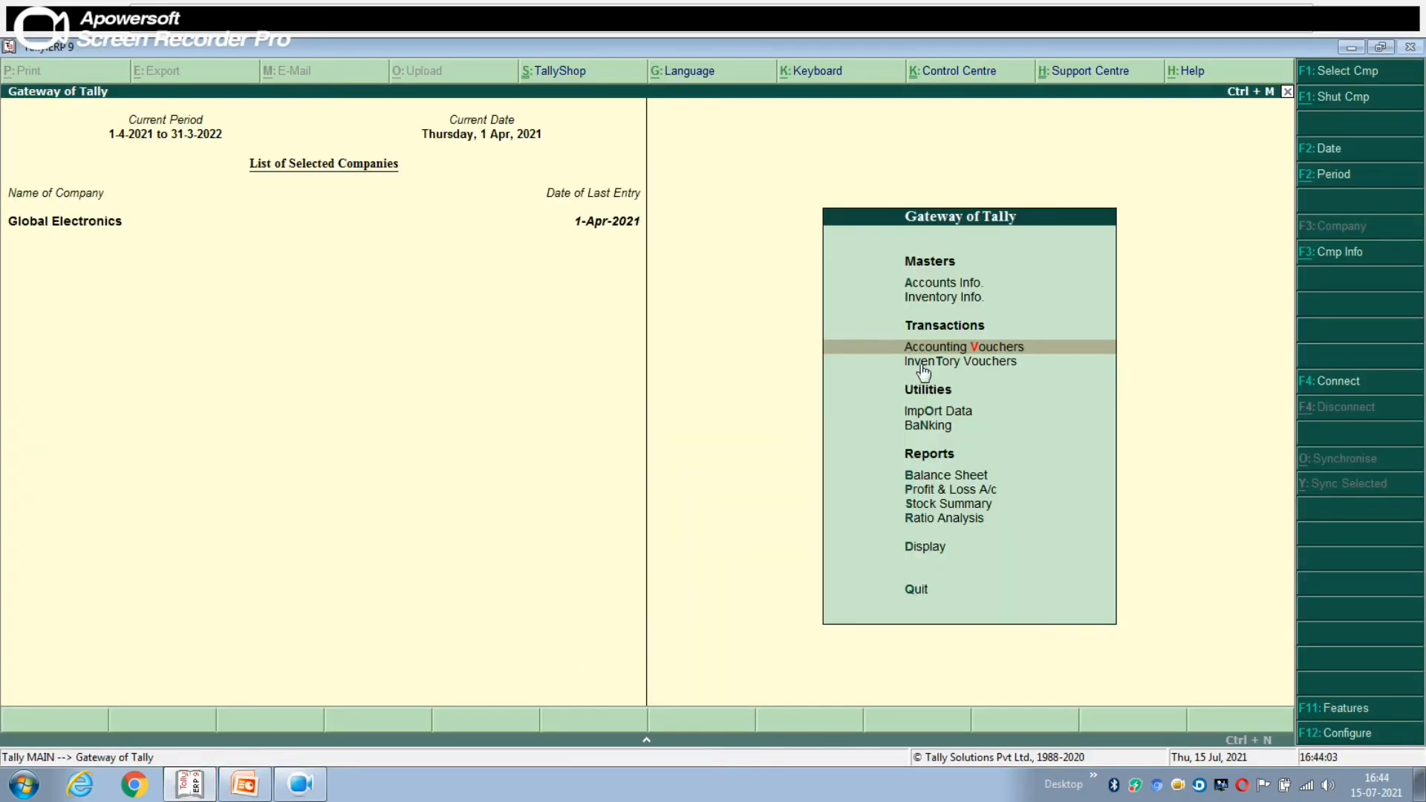
key("Return")
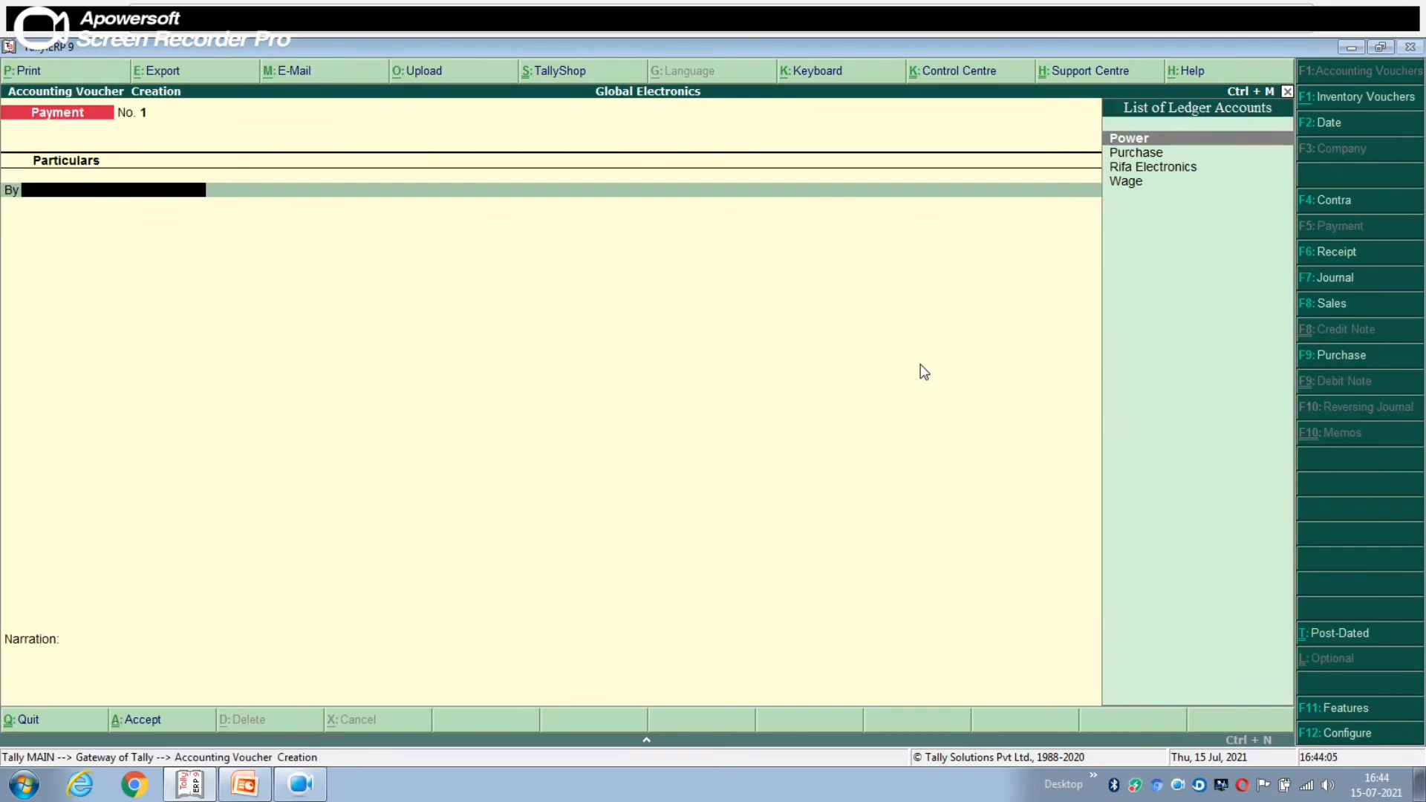
key("F8")
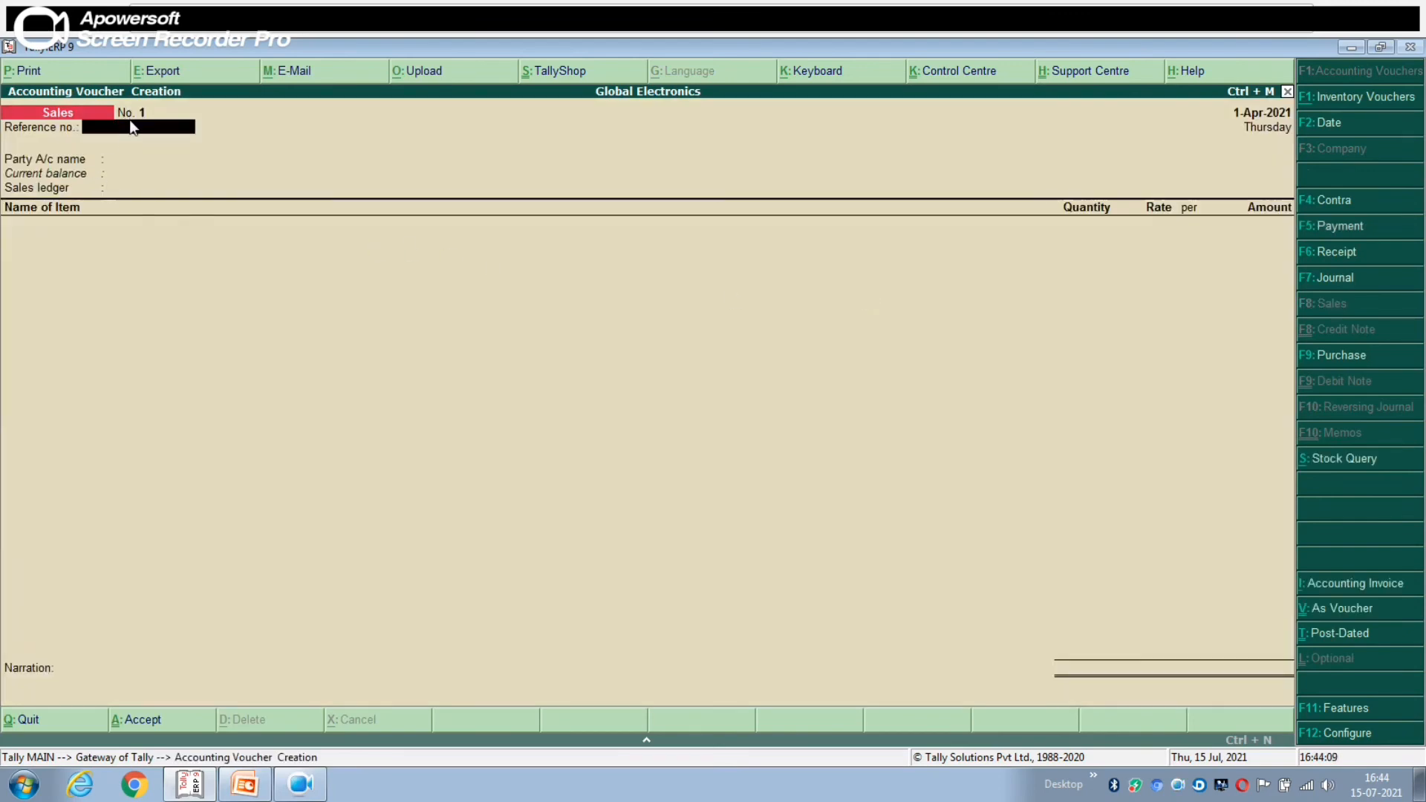
type("2000")
key("Return")
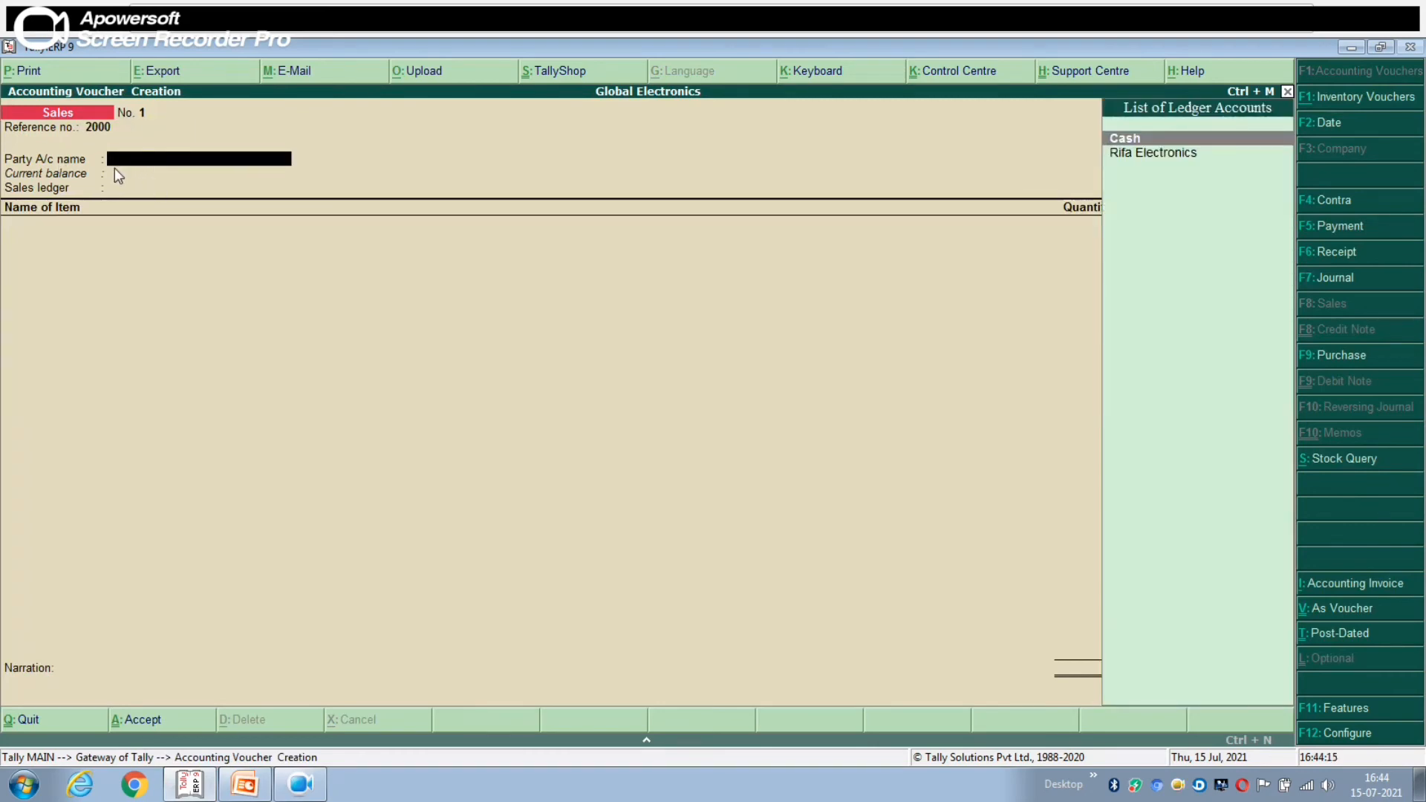
Create a party ledger named Mss Electro under Sundry Debtors from the sales voucher, keeping its default balance and mailing details
key("alt+c")
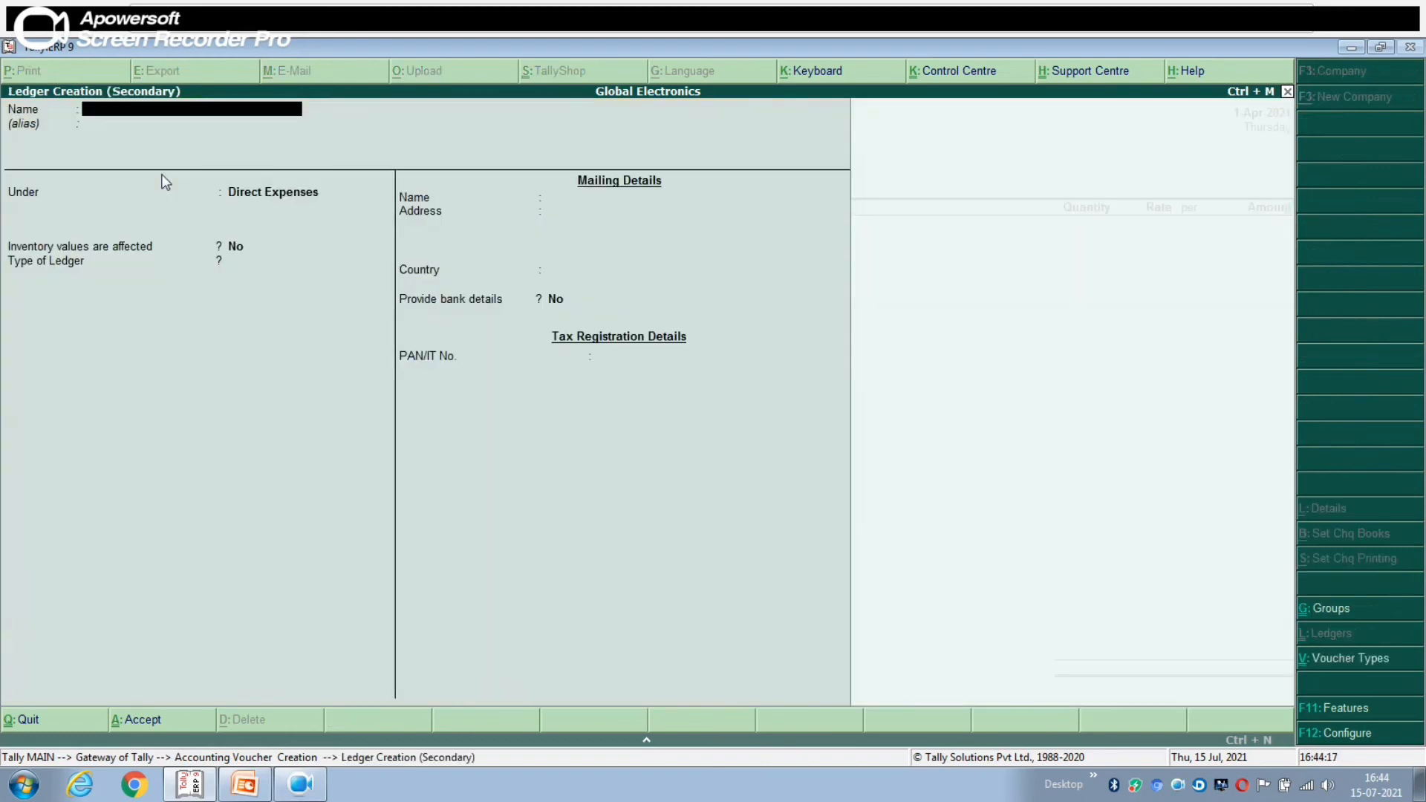
type("Mss Electro")
key("Return")
type("Su")
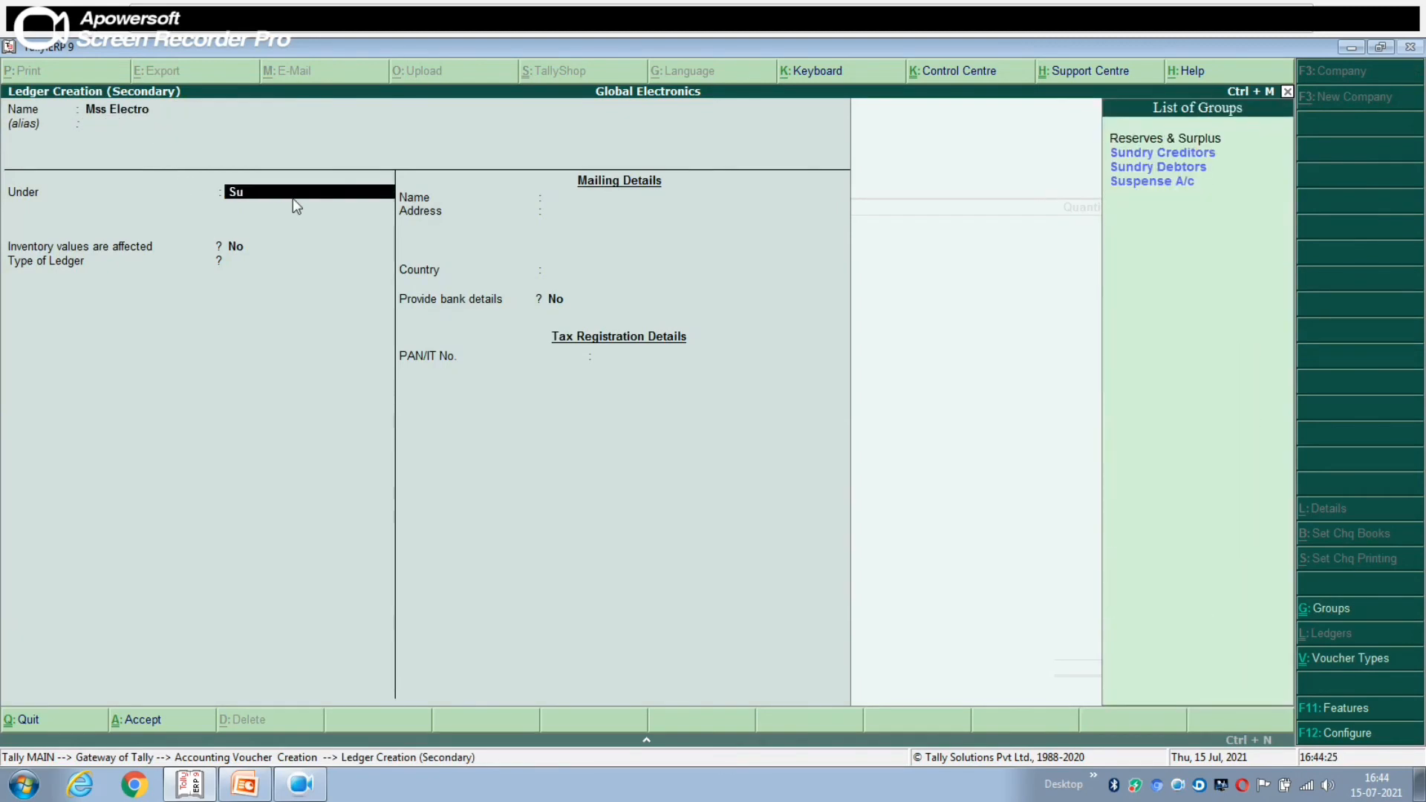
key("Down")
key("Down")
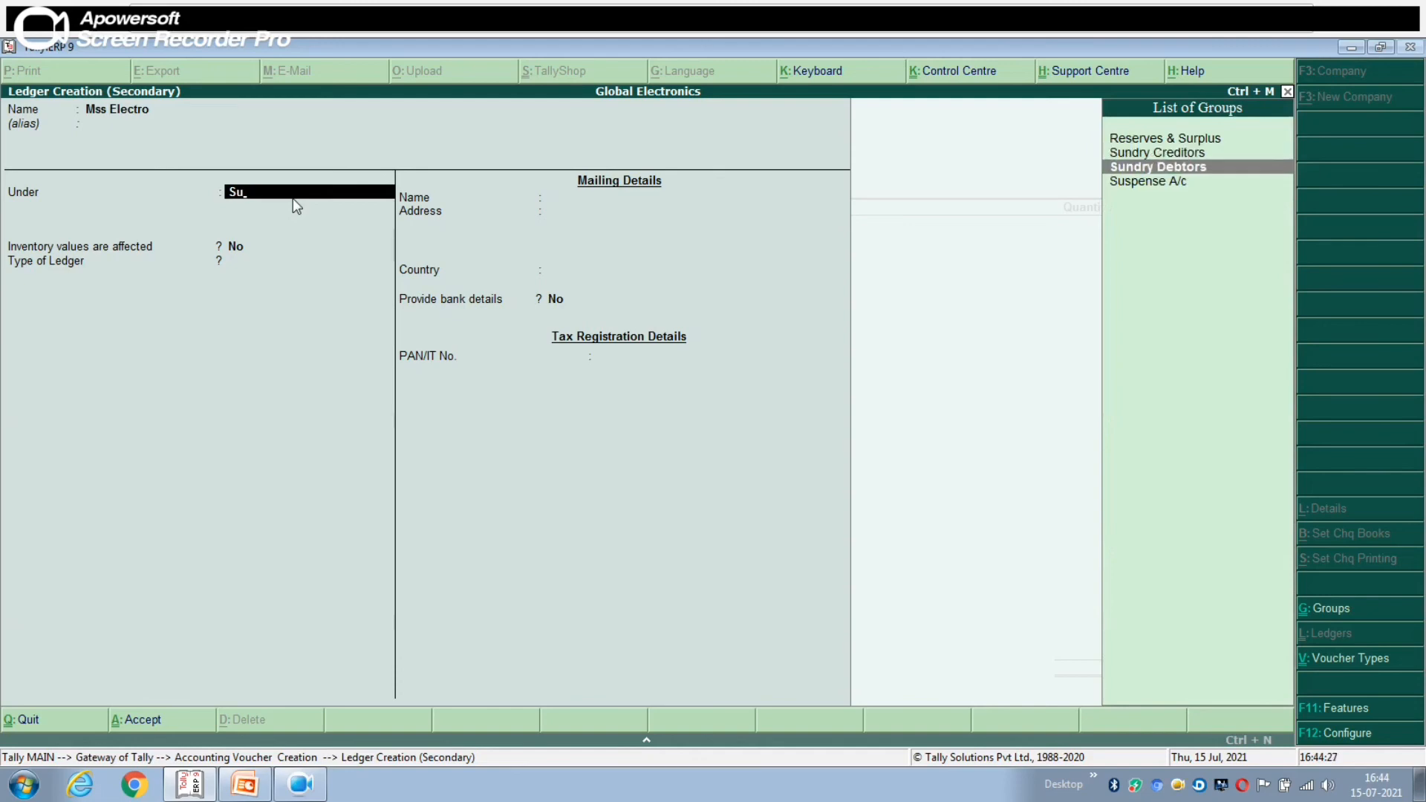
key("Return")
key("Return")
key("Return")
key("Return")
key("Return")
key("Return")
key("Return")
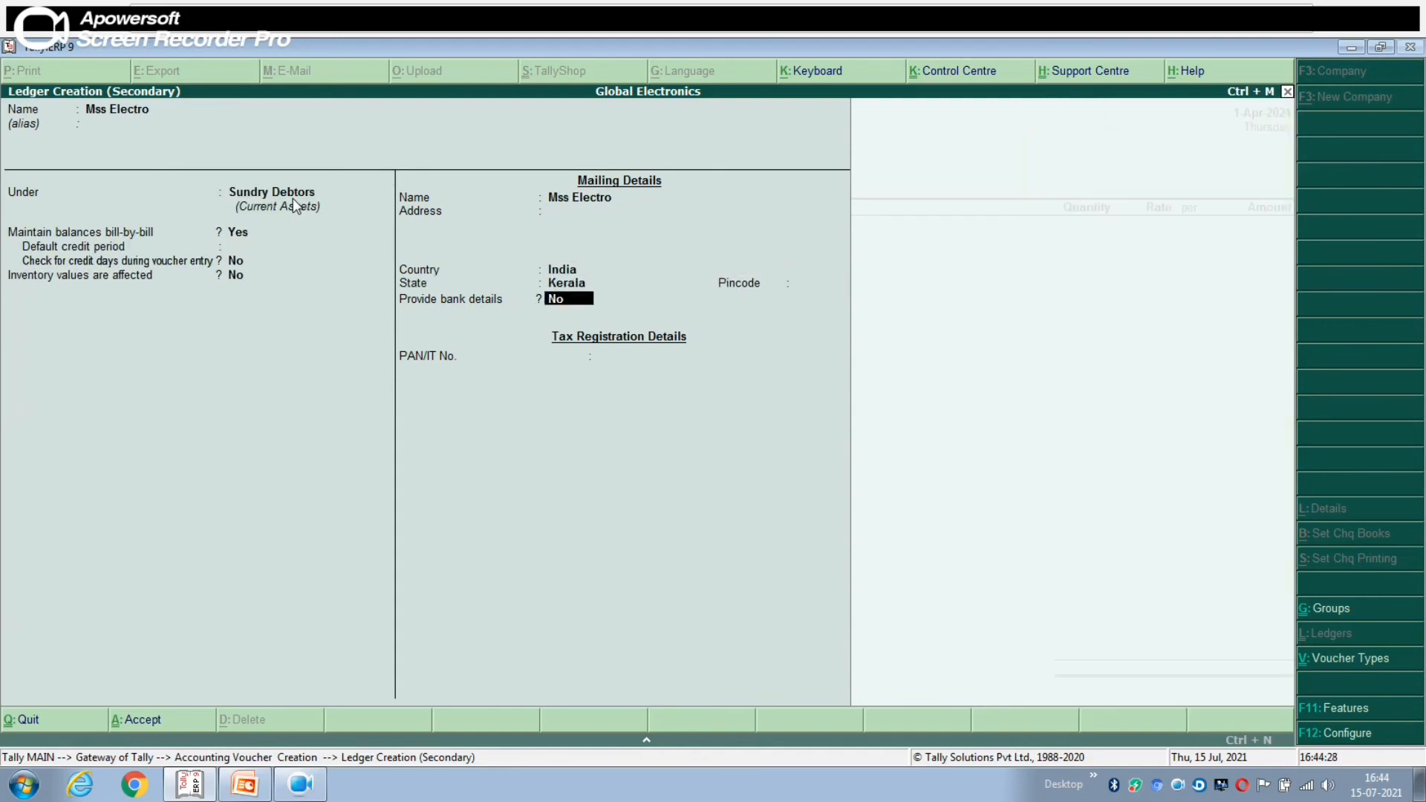
Save the Mss Electro ledger without bank details, use it as the sale's party, and leave the remaining party details unchanged
key("Return")
key("Return")
key("Return")
key("Return")
key("Return")
key("Return")
key("Return")
key("Return")
key("Return")
key("Return")
key("Return")
key("Return")
key("Return")
key("Return")
key("Return")
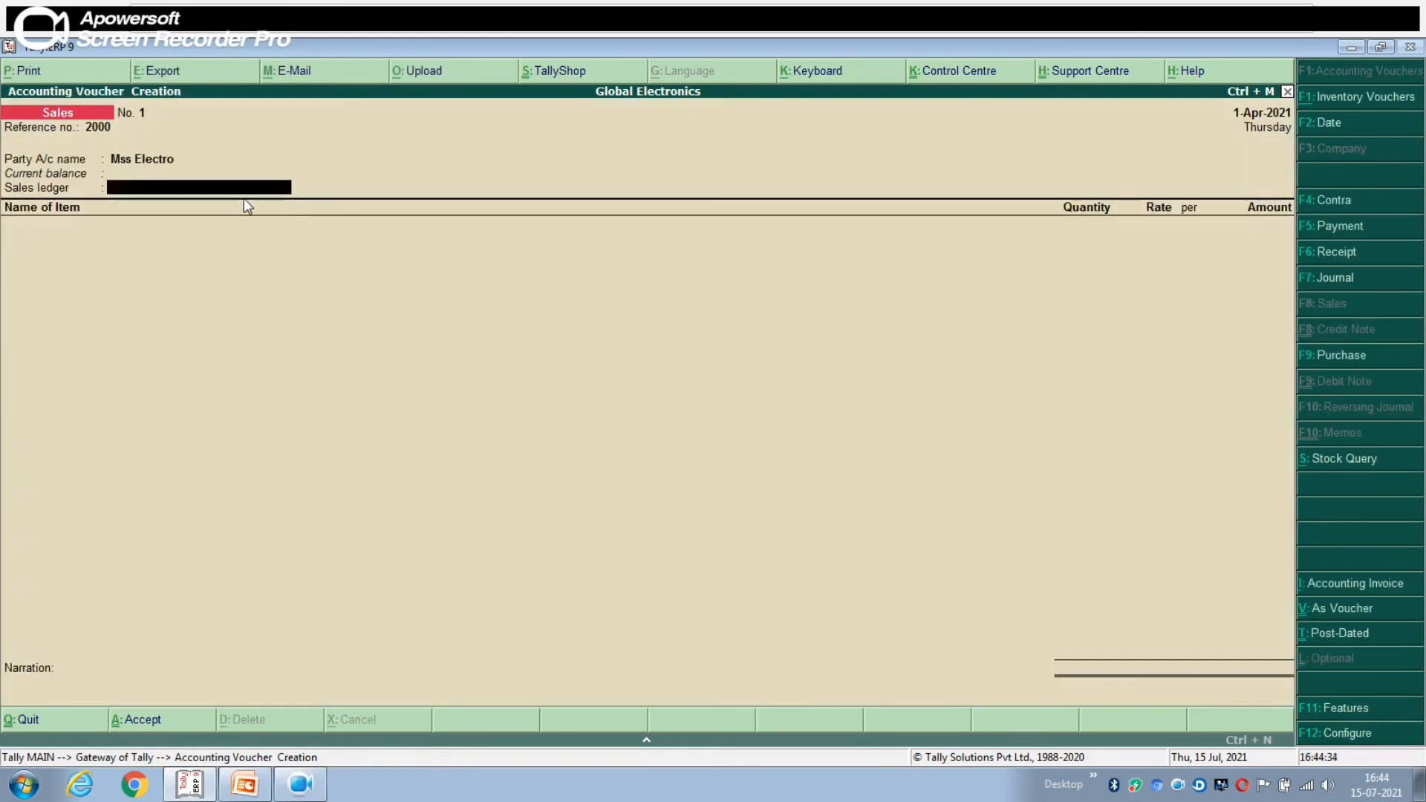
Create a Sale ledger under Sales Accounts from the sales ledger entry and save it with its default settings
key("alt+c")
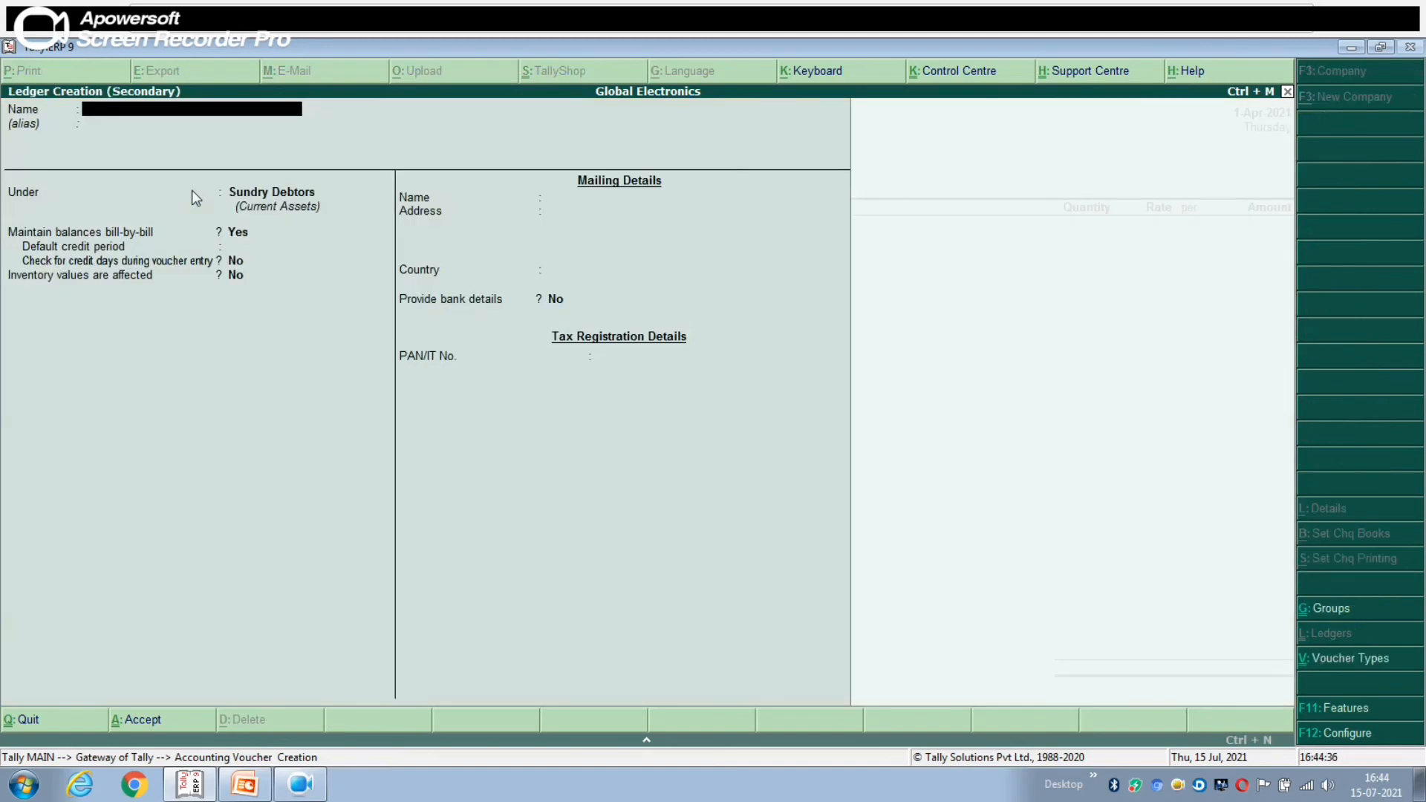
type("Sale")
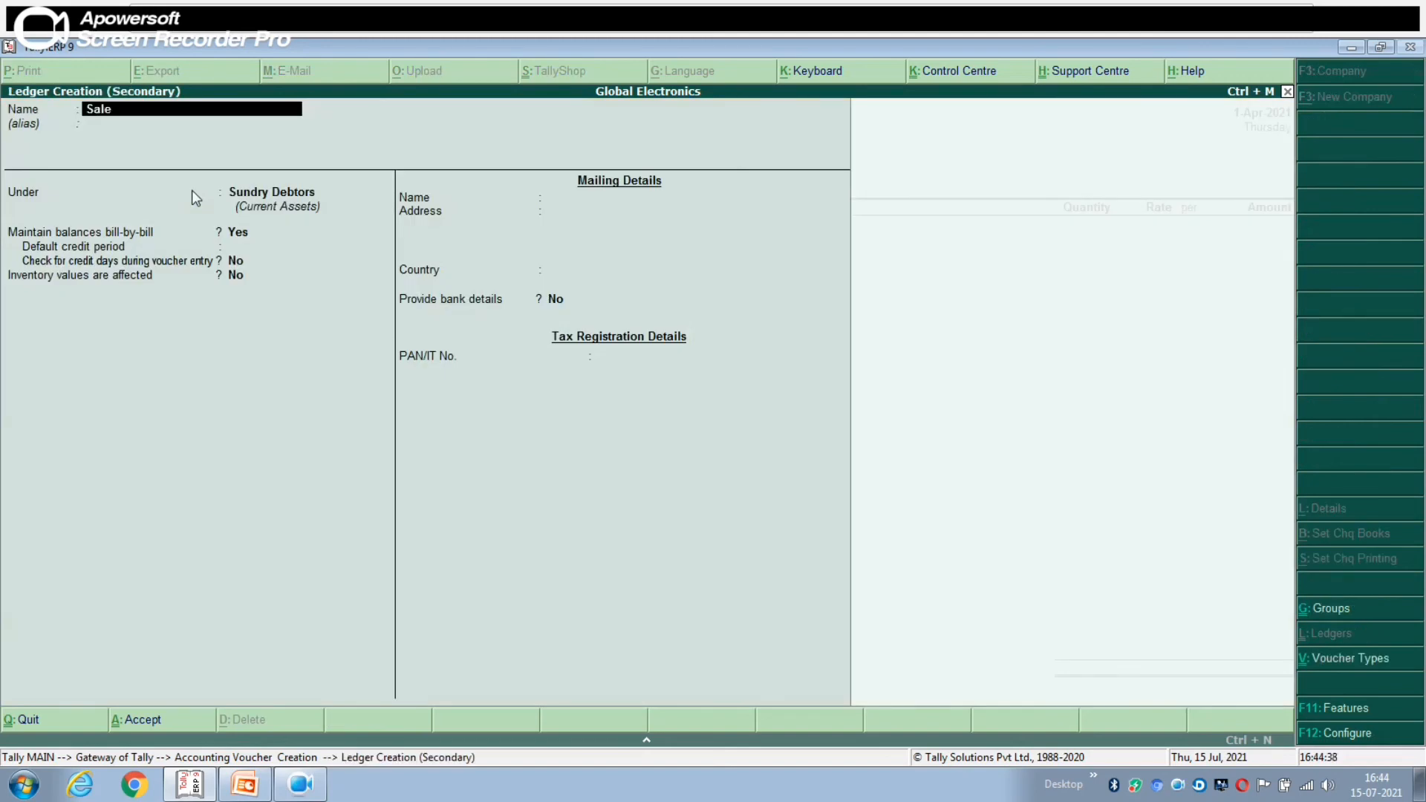
key("Return")
type("Sa")
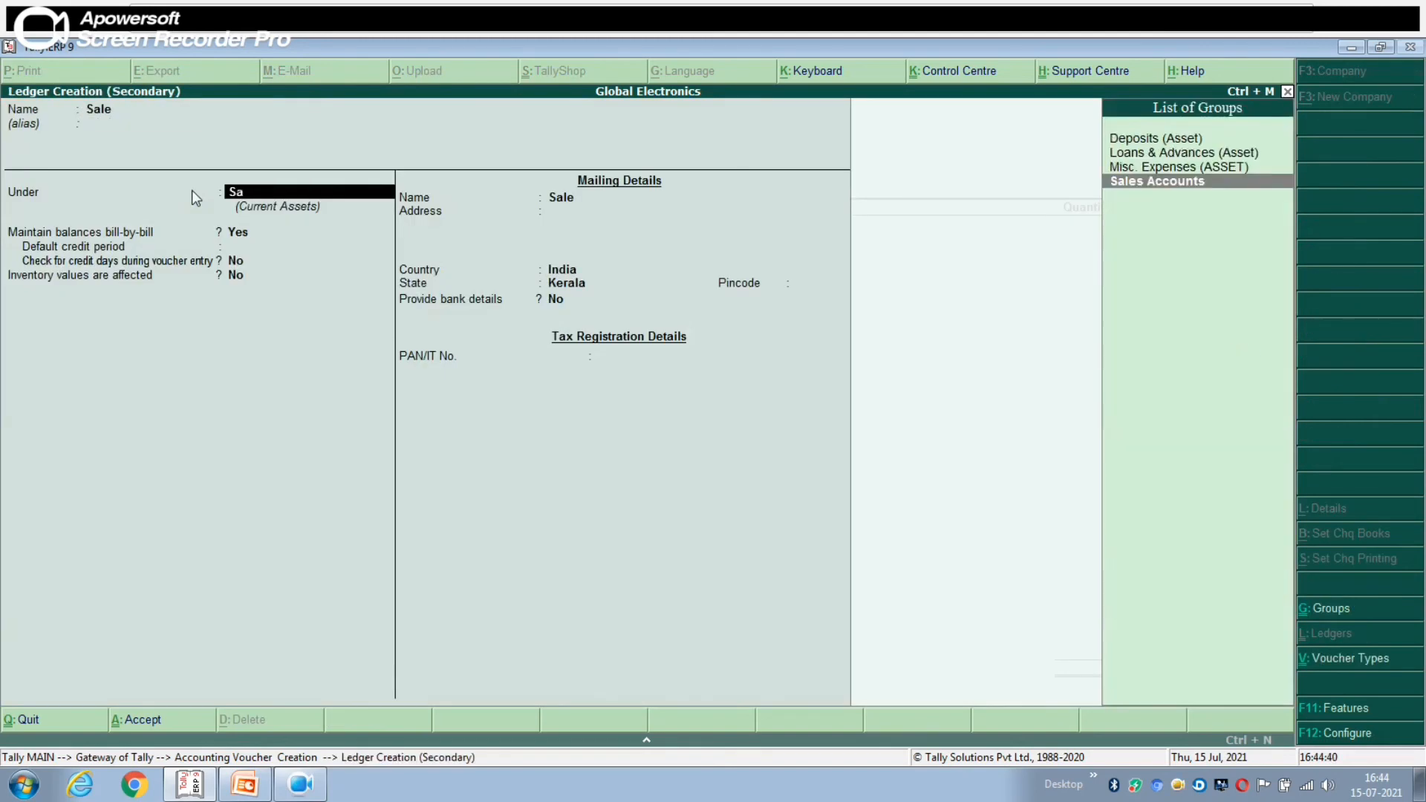
key("Return")
key("Return")
key("Return")
key("Return")
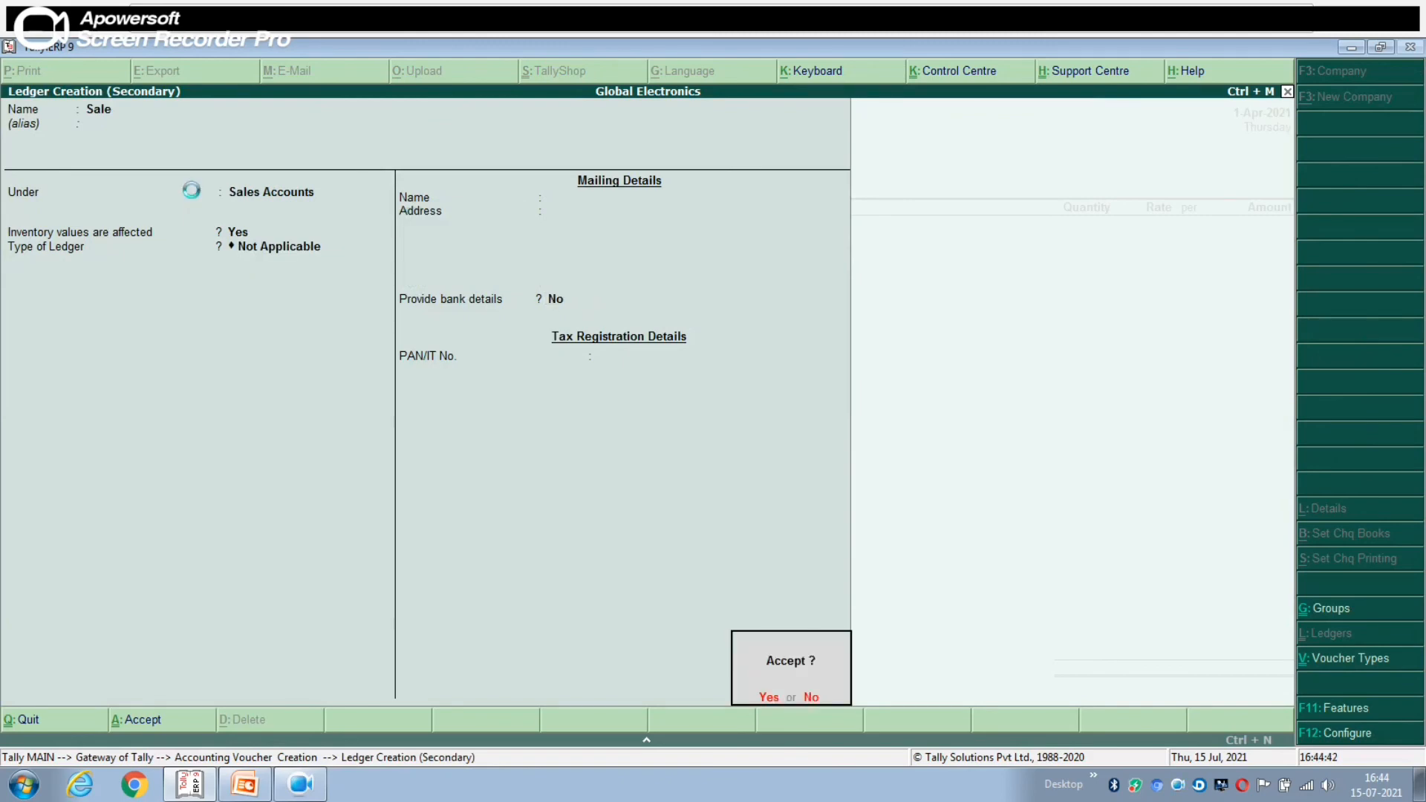
key("Return")
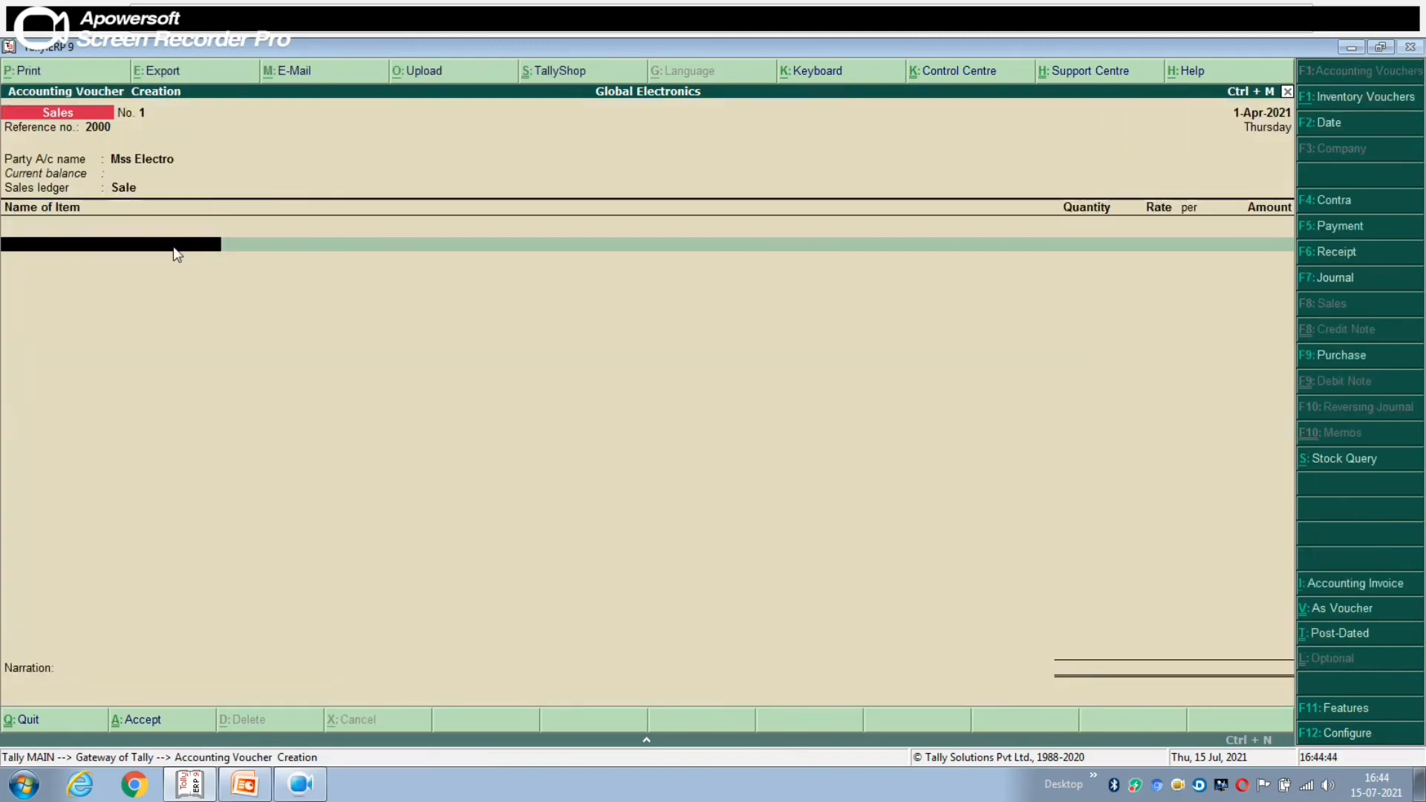
Add 5 nos of the Tv item at a rate of 10,000 to the sales voucher
type("Tv")
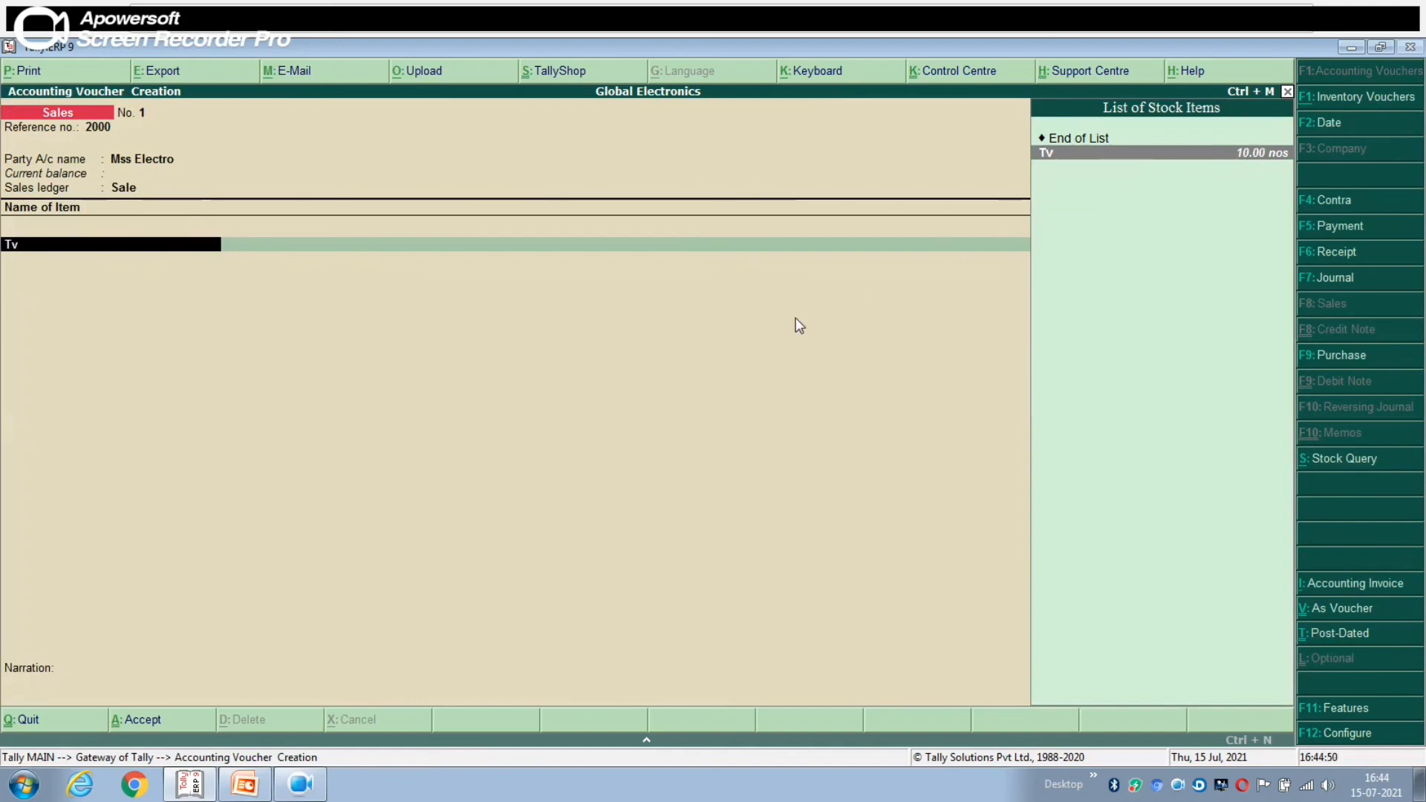
key("Return")
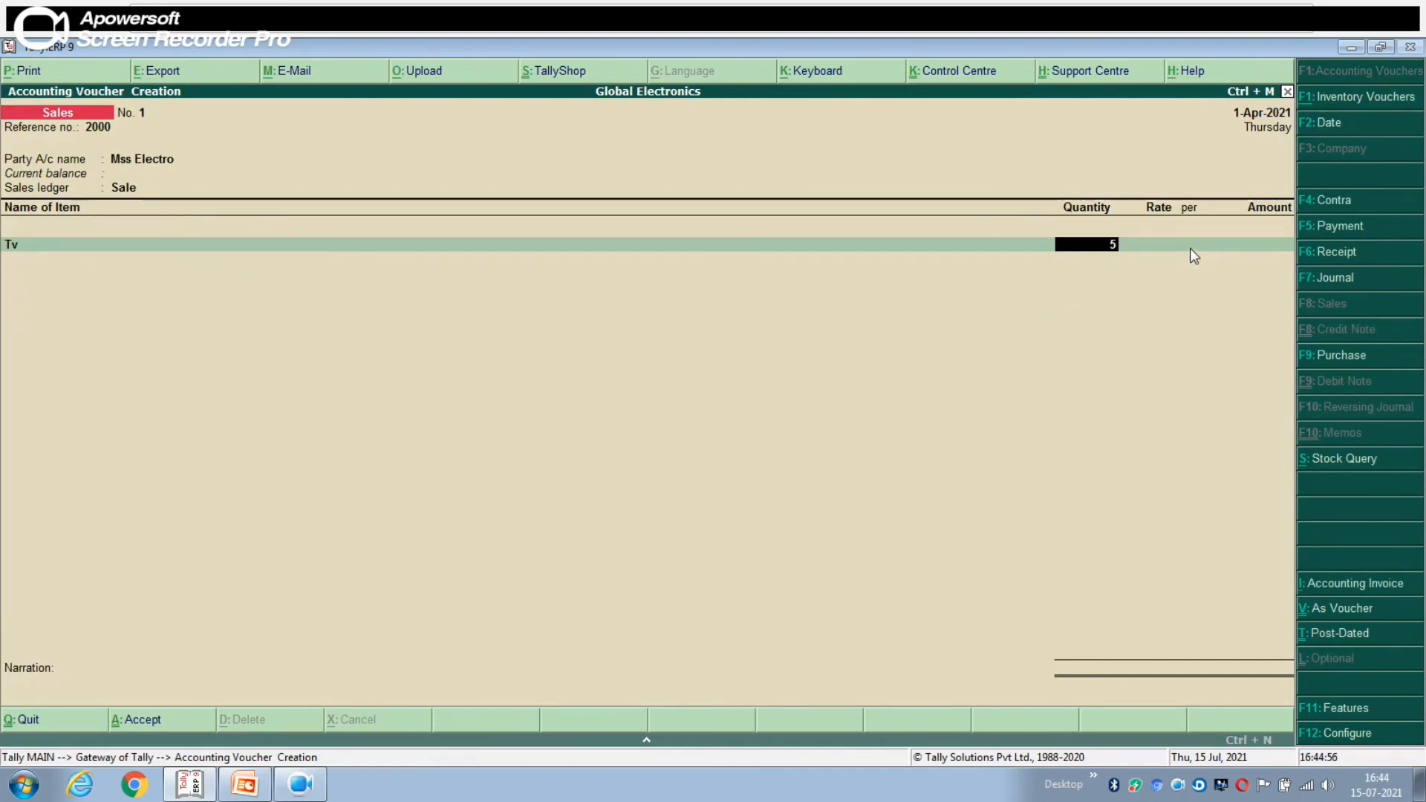
key("Return")
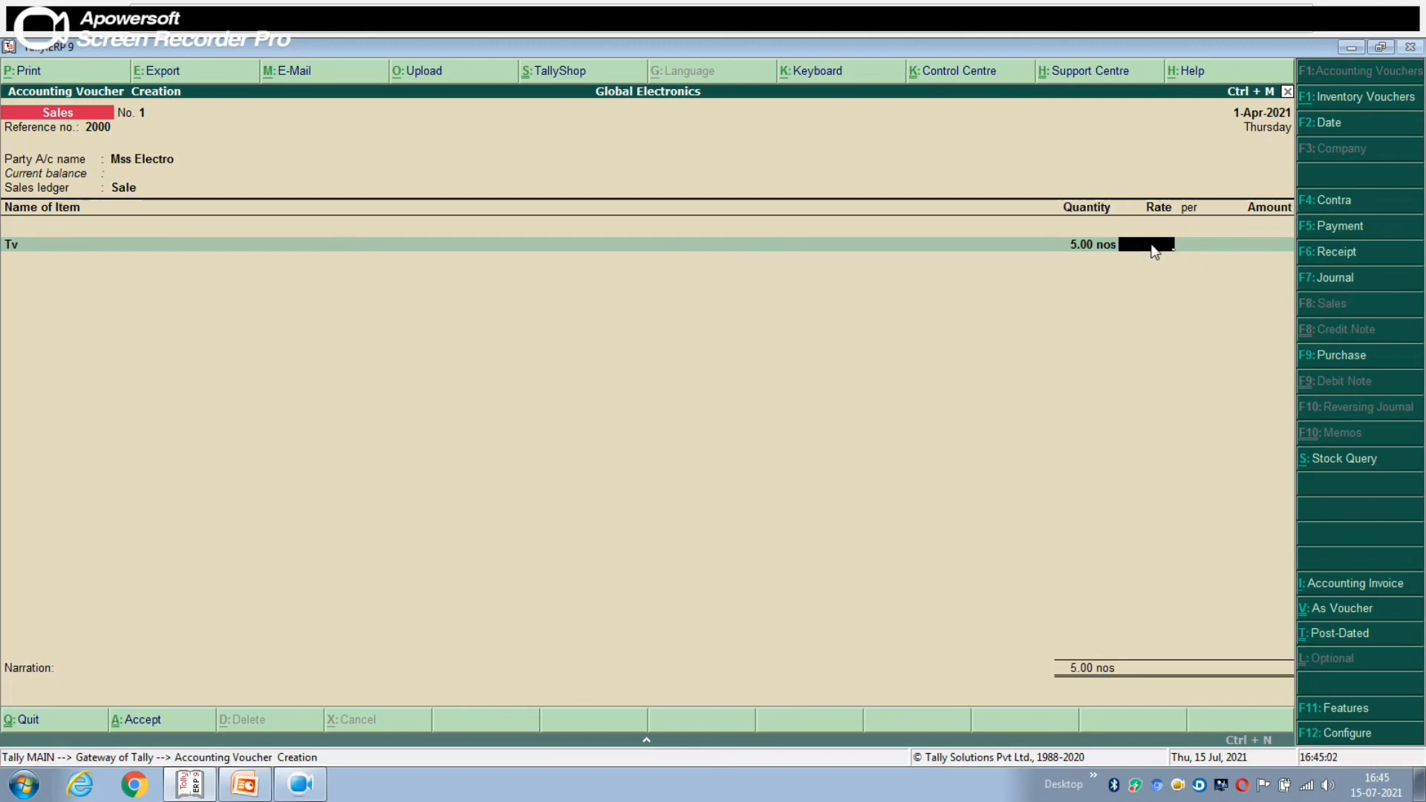
type("10")
type("000")
key("Return")
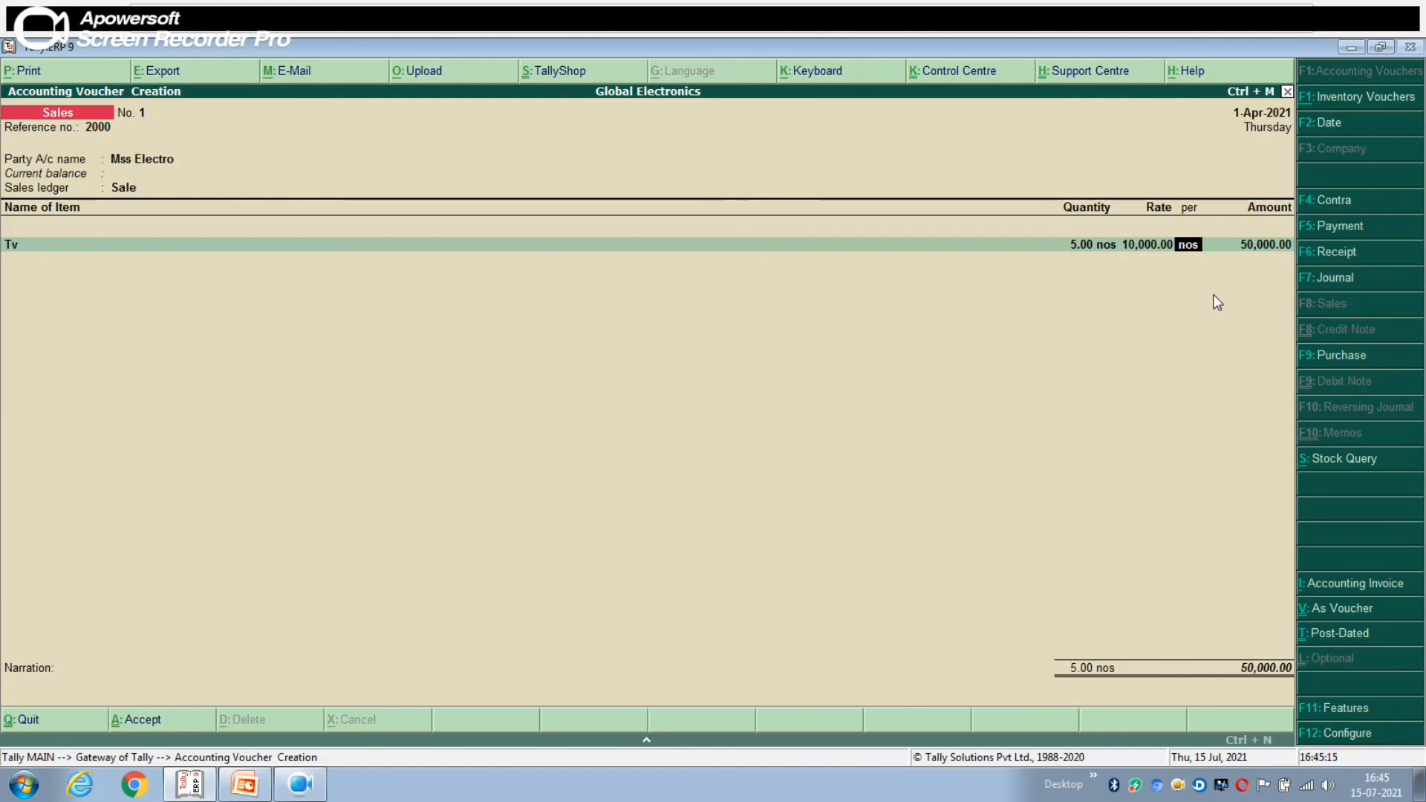
Save the sales voucher without further items or narration, and return to the Gateway of Tally
key("Return")
key("Return")
key("Return")
key("Return")
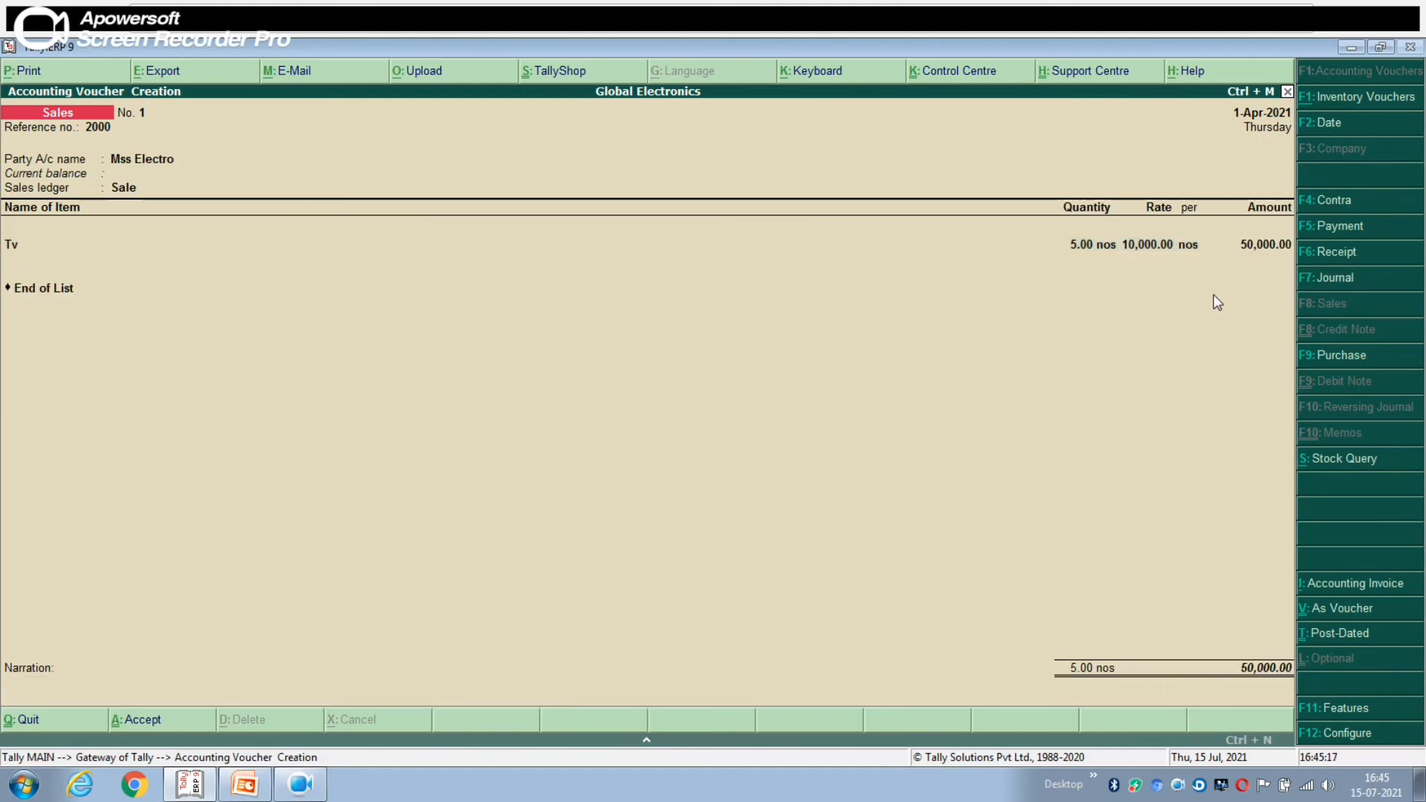
key("Return")
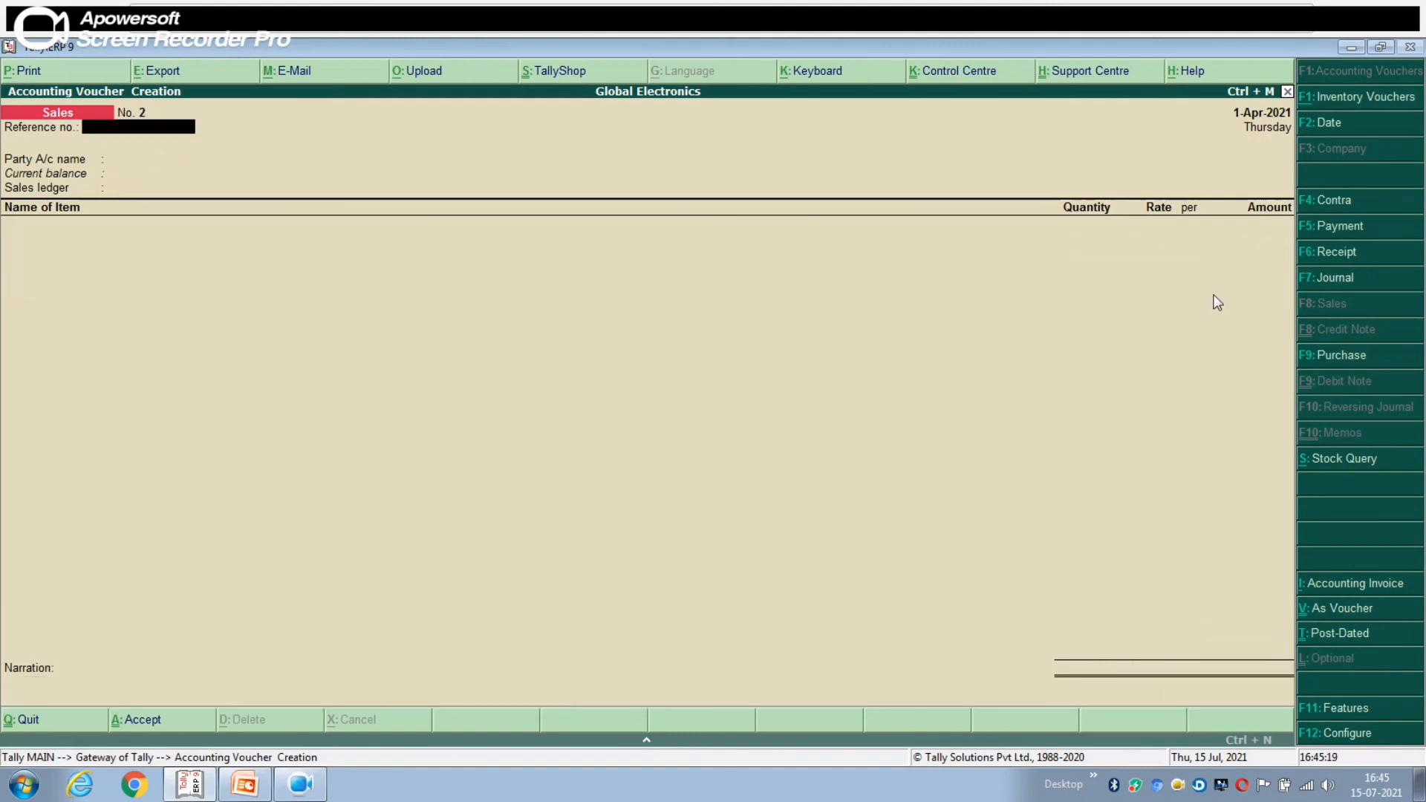
key("Escape")
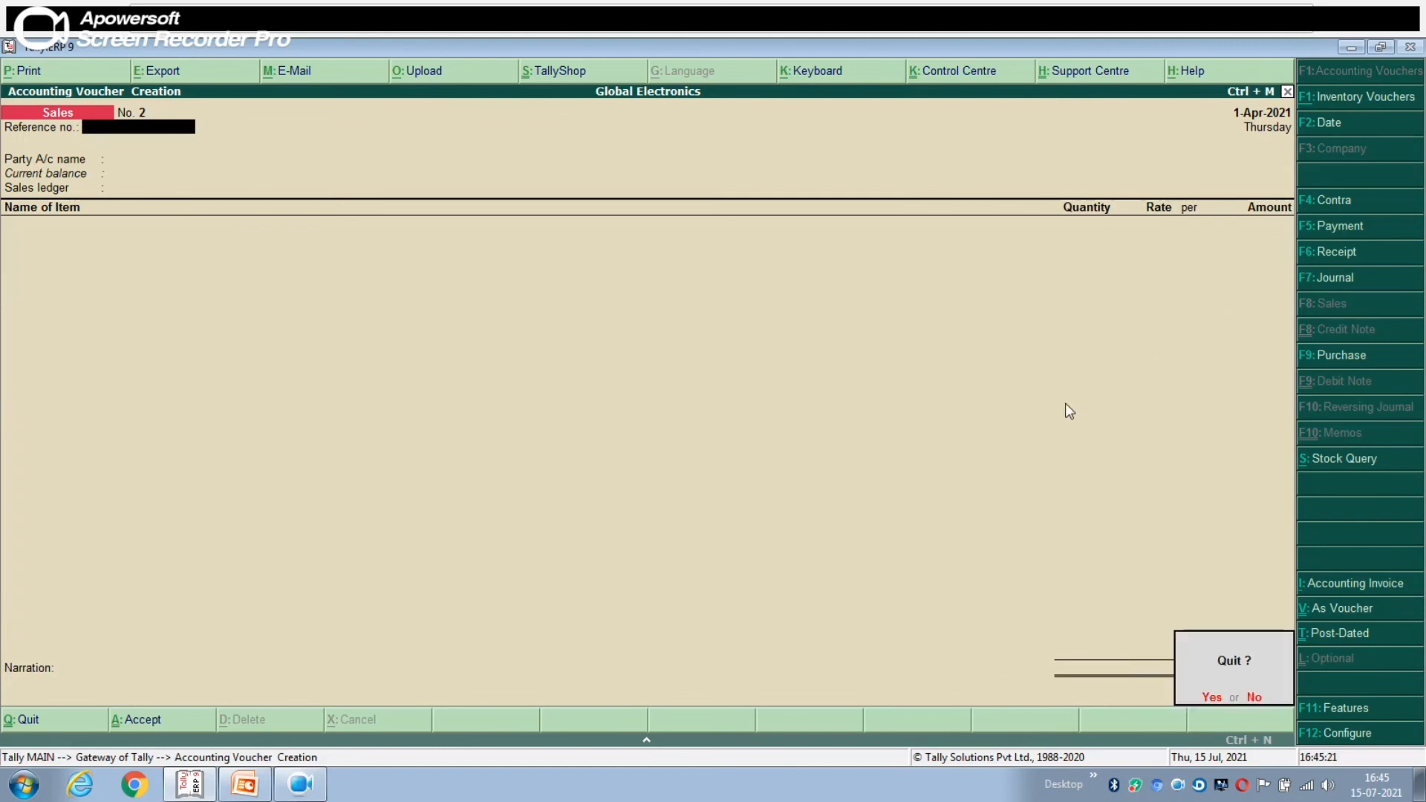
key("Return")
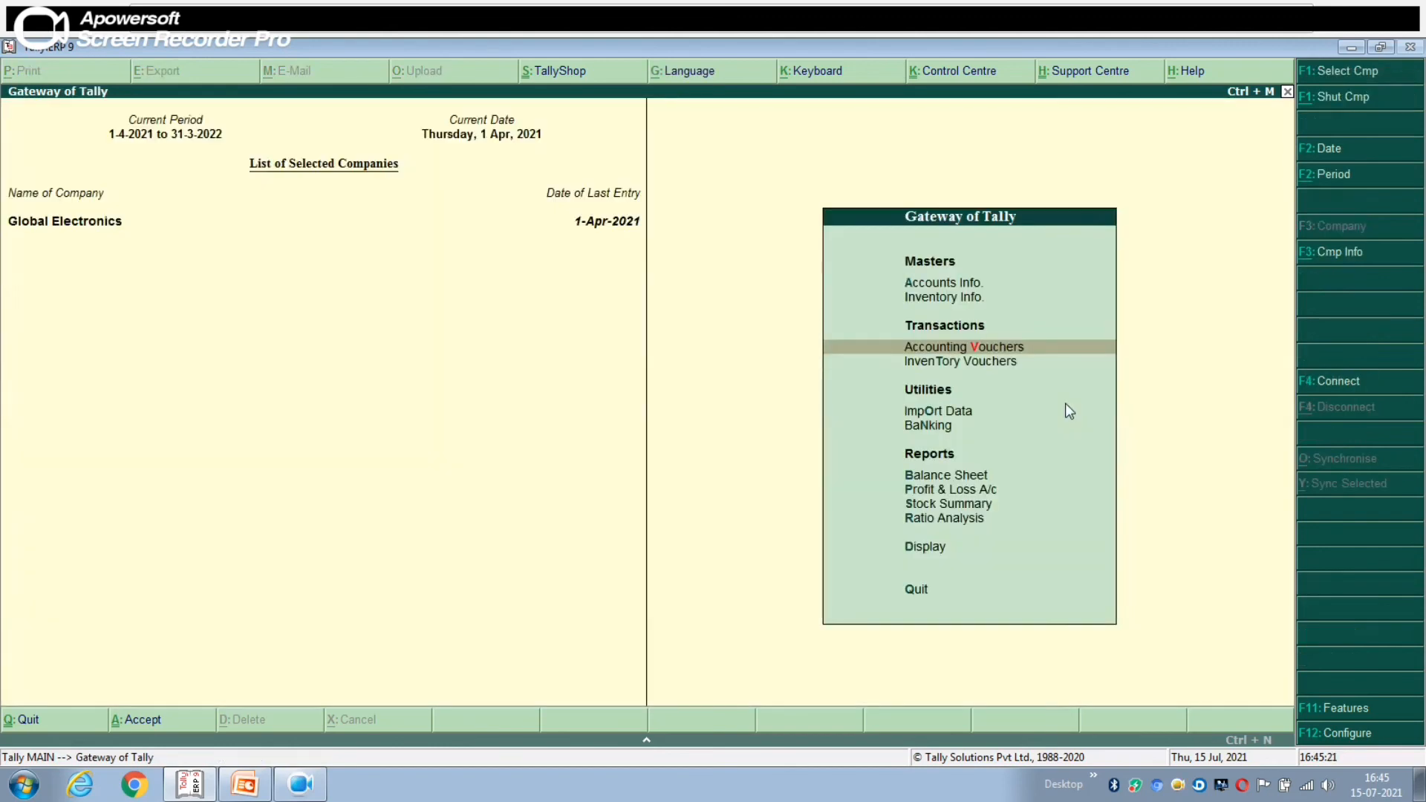
Examine the detailed Profit & Loss A/c after the Tv sale, including the Power and Wage entries under Direct Expenses
left_click(961, 490)
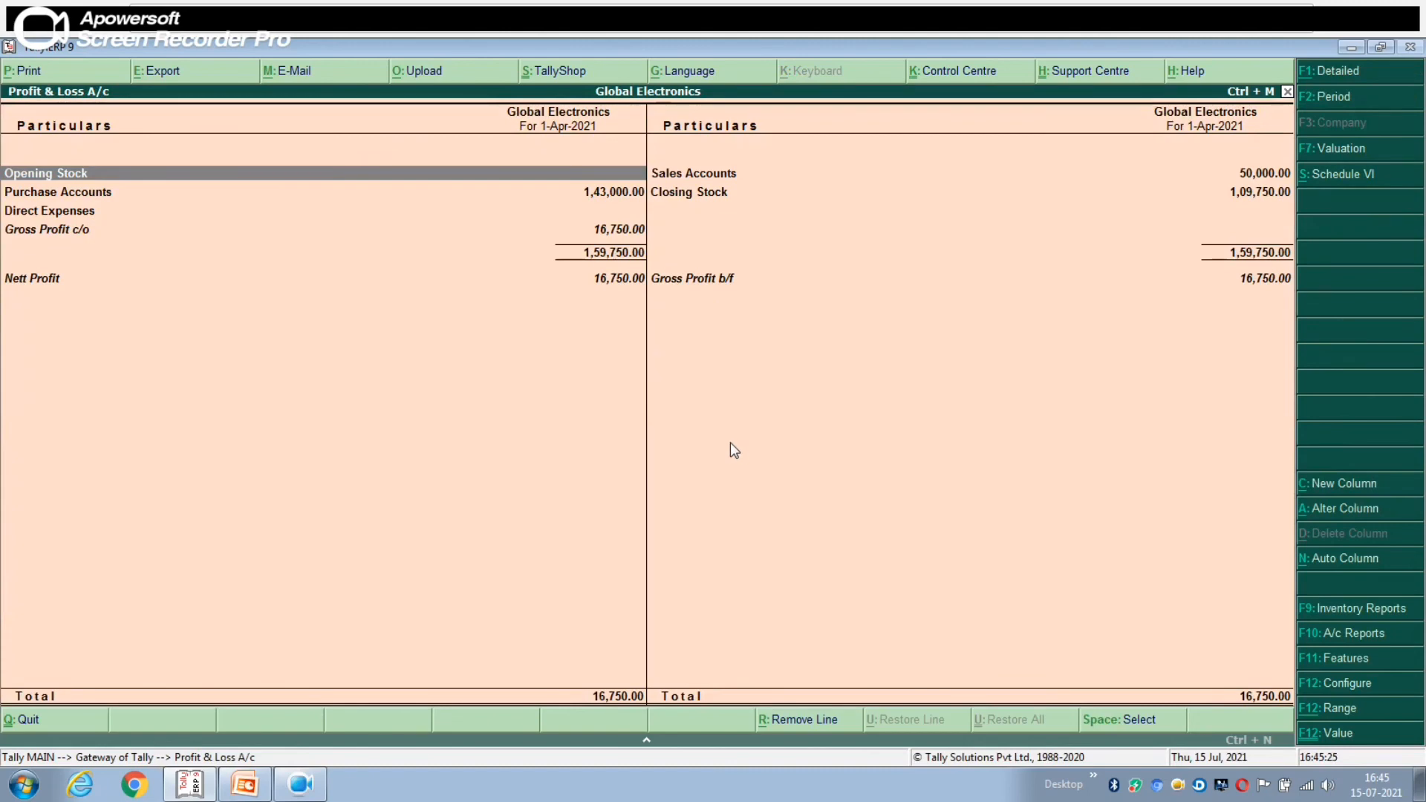
key("alt+F1")
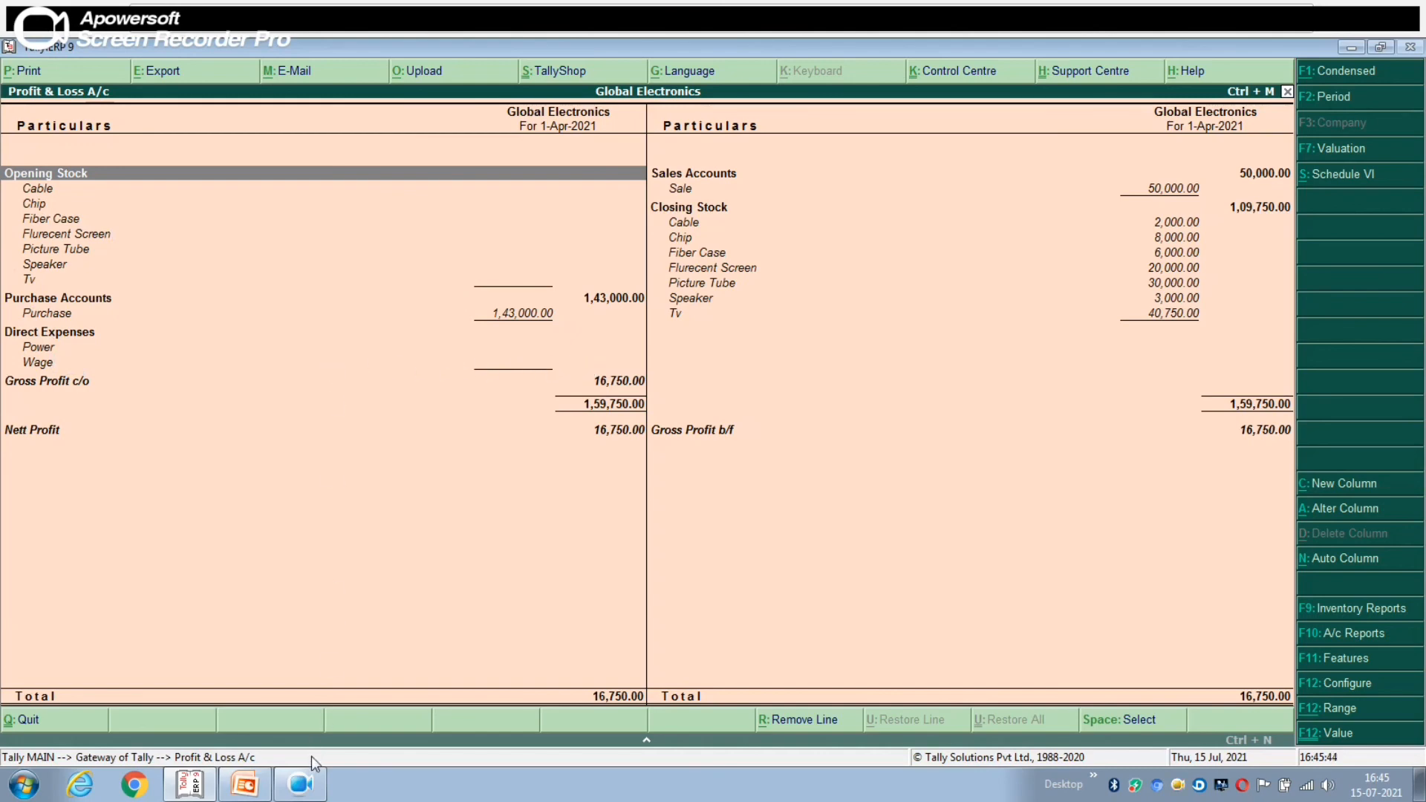
key("Escape")
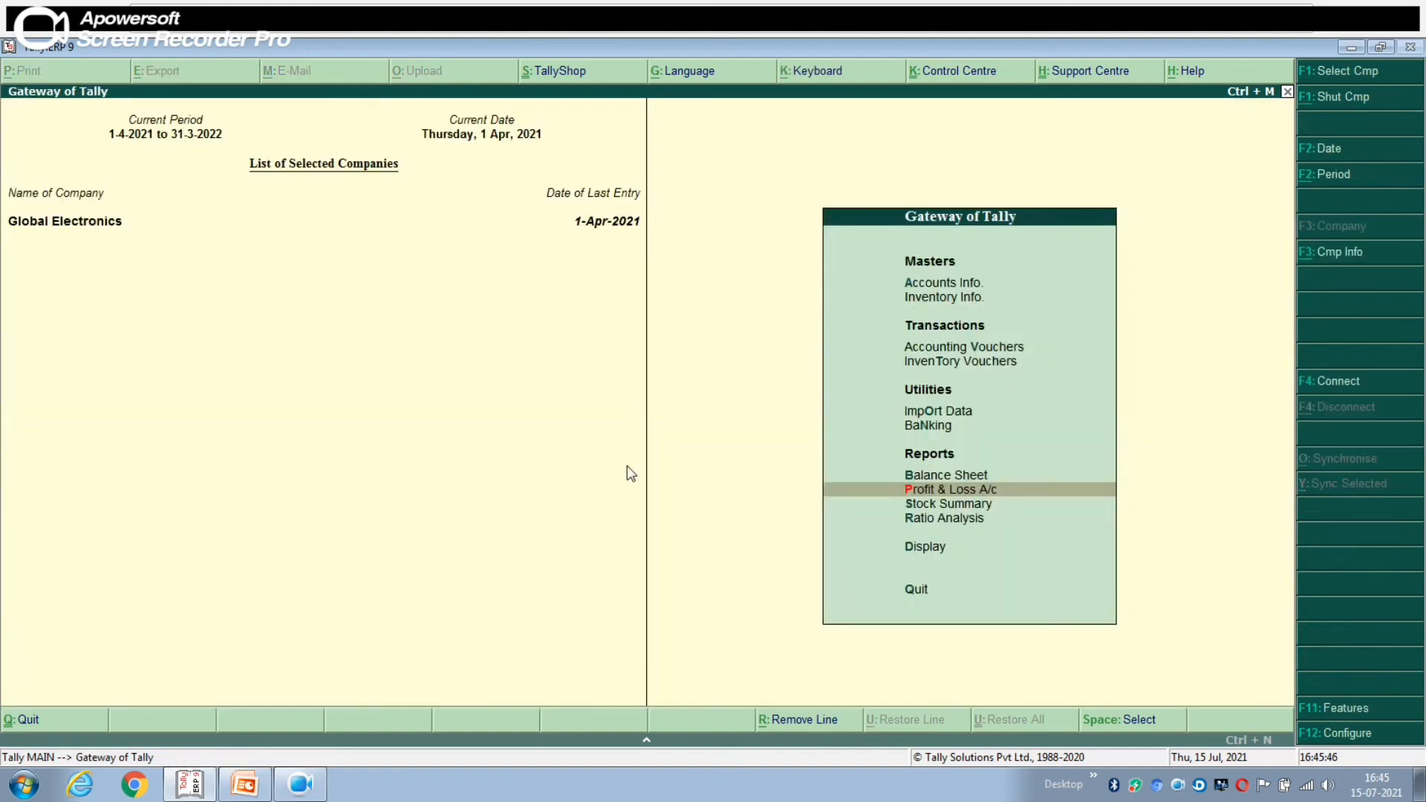
Start a payment voucher and debit the Power ledger with 2,500
key("Up")
key("Up")
key("Up")
key("Up")
key("Up")
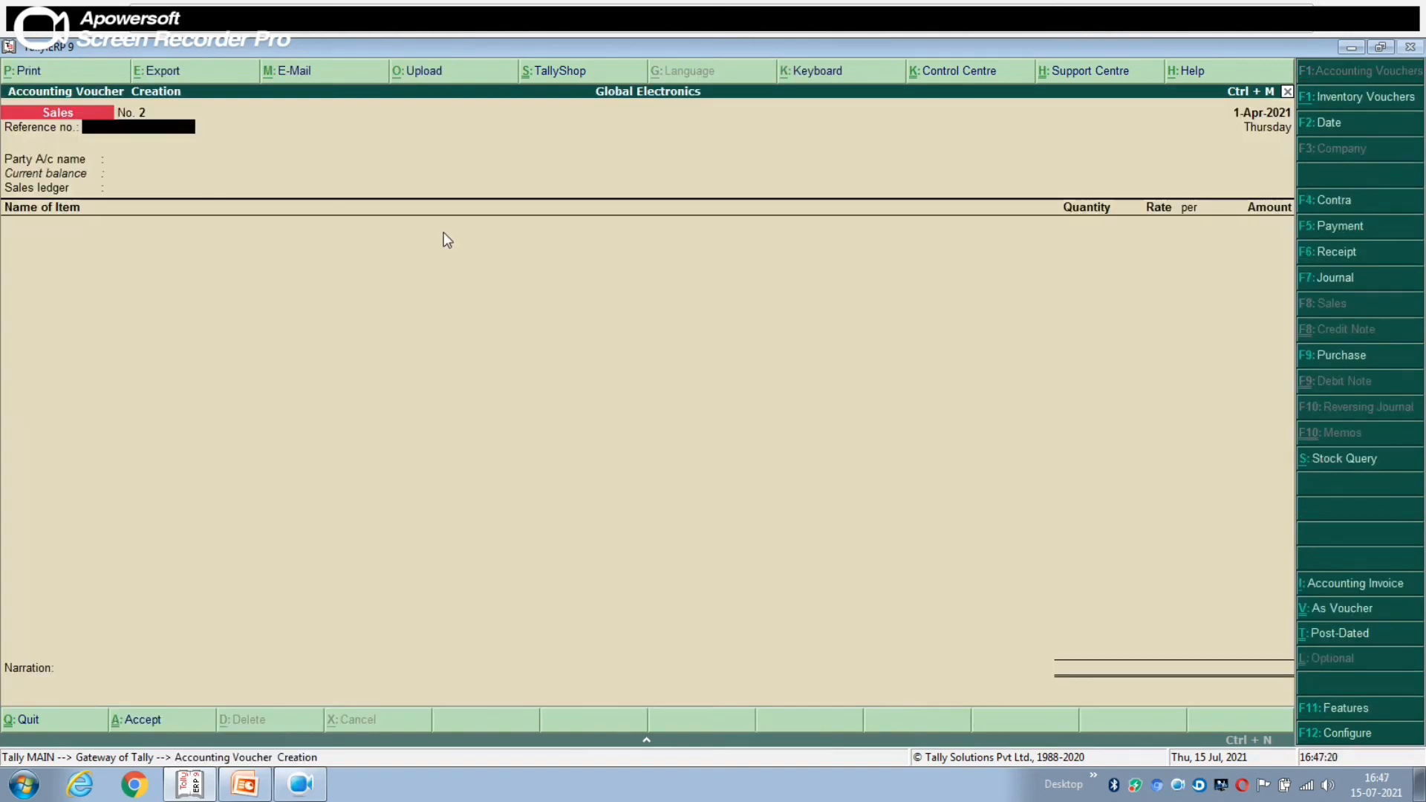
key("F5")
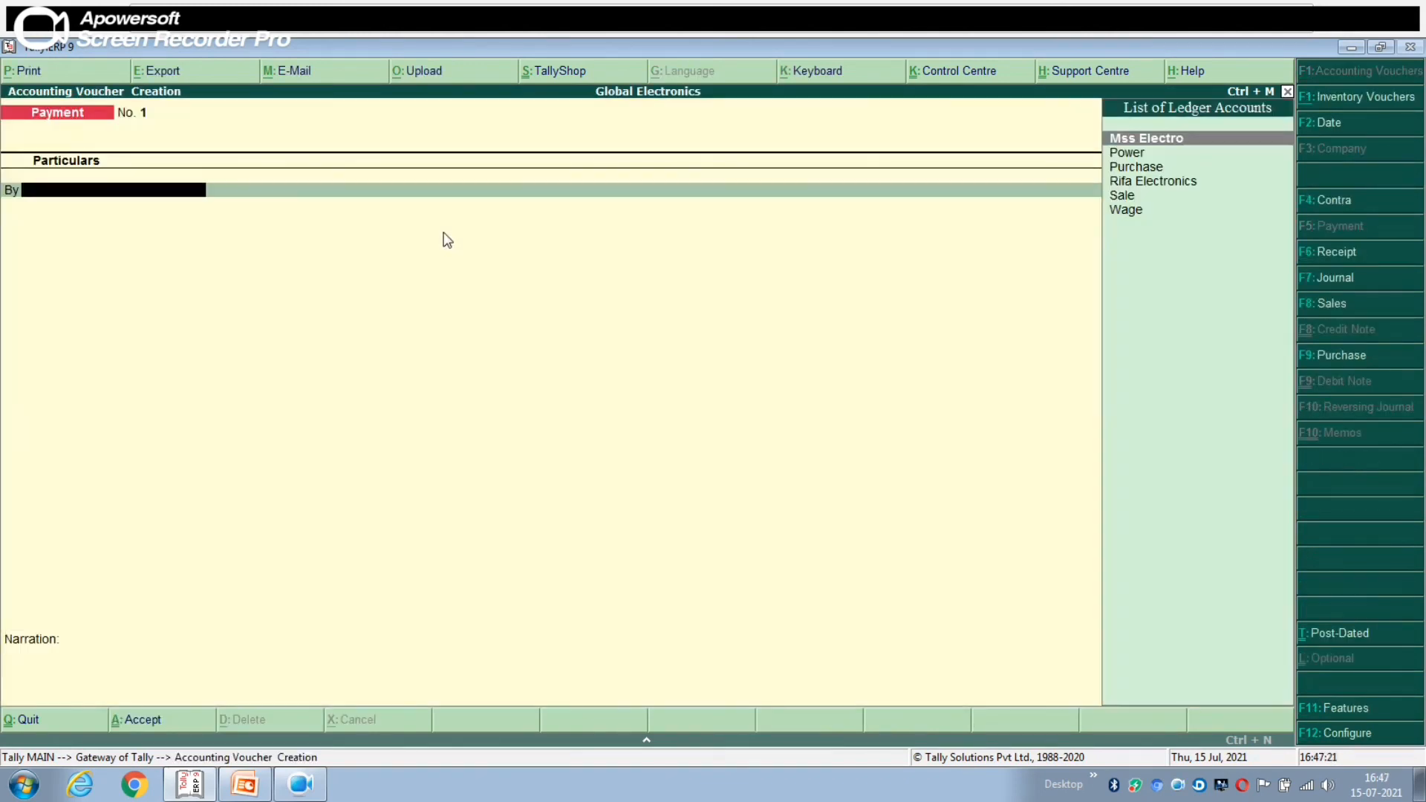
key("Down")
key("Return")
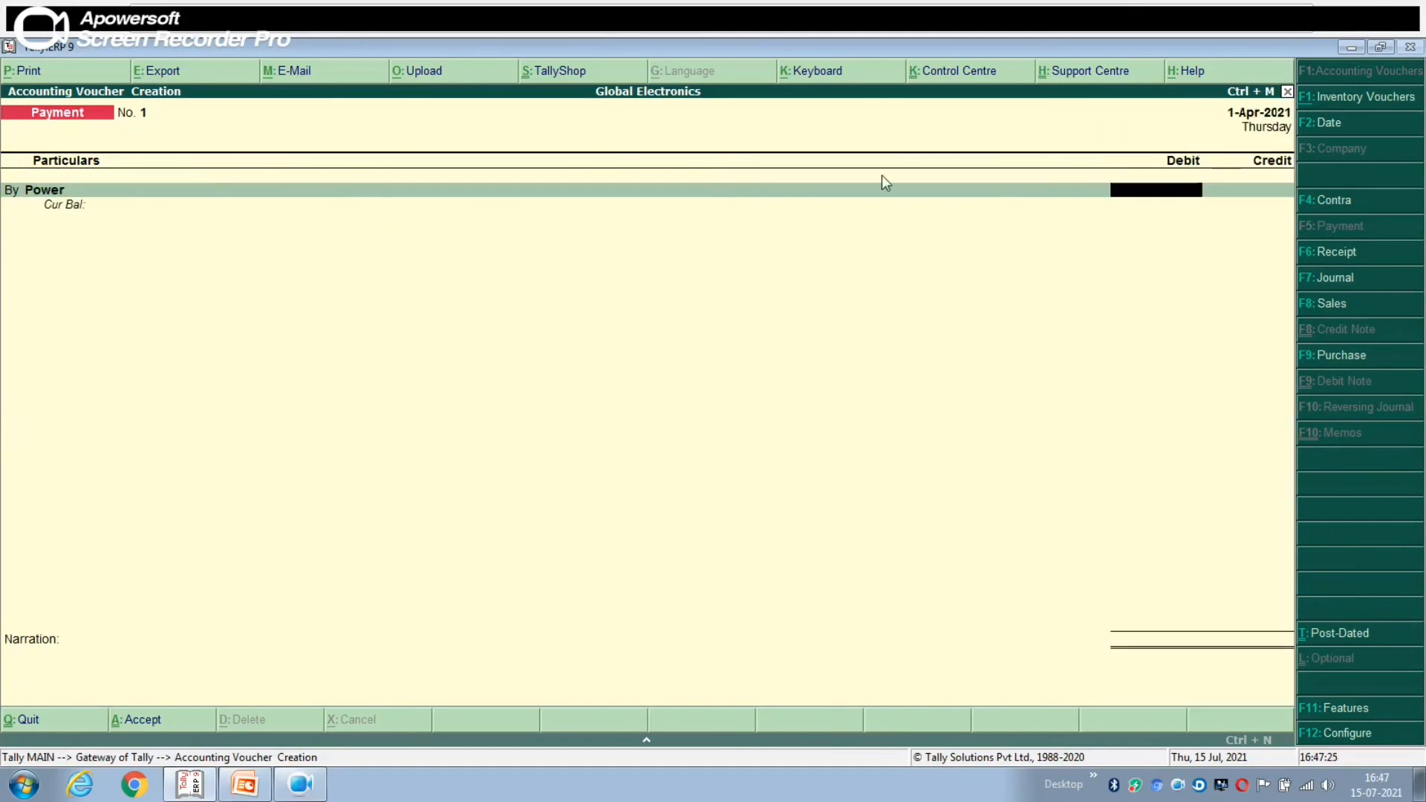
type("2500")
key("Return")
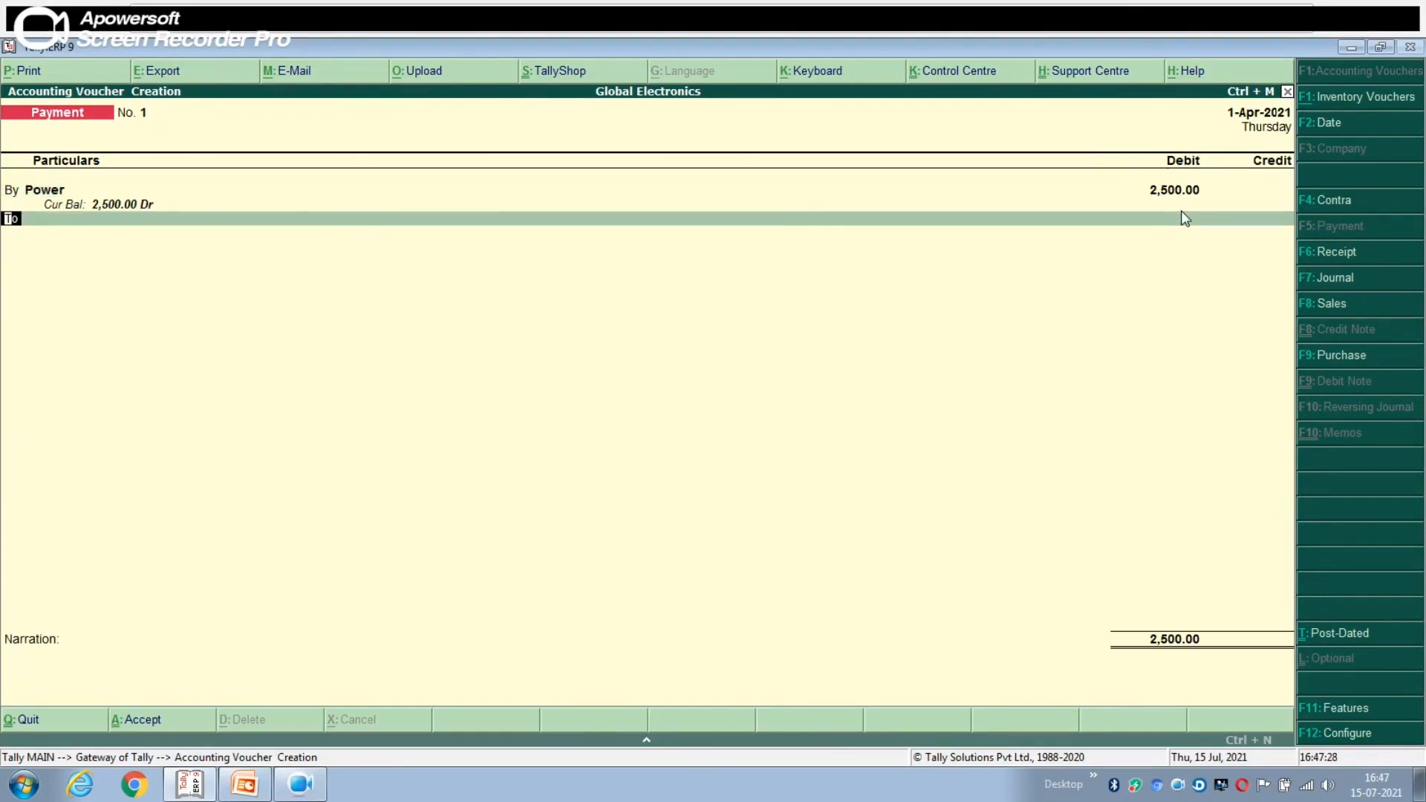
Add a second debit line to the payment voucher for the Wage ledger with 5,000
key("Return")
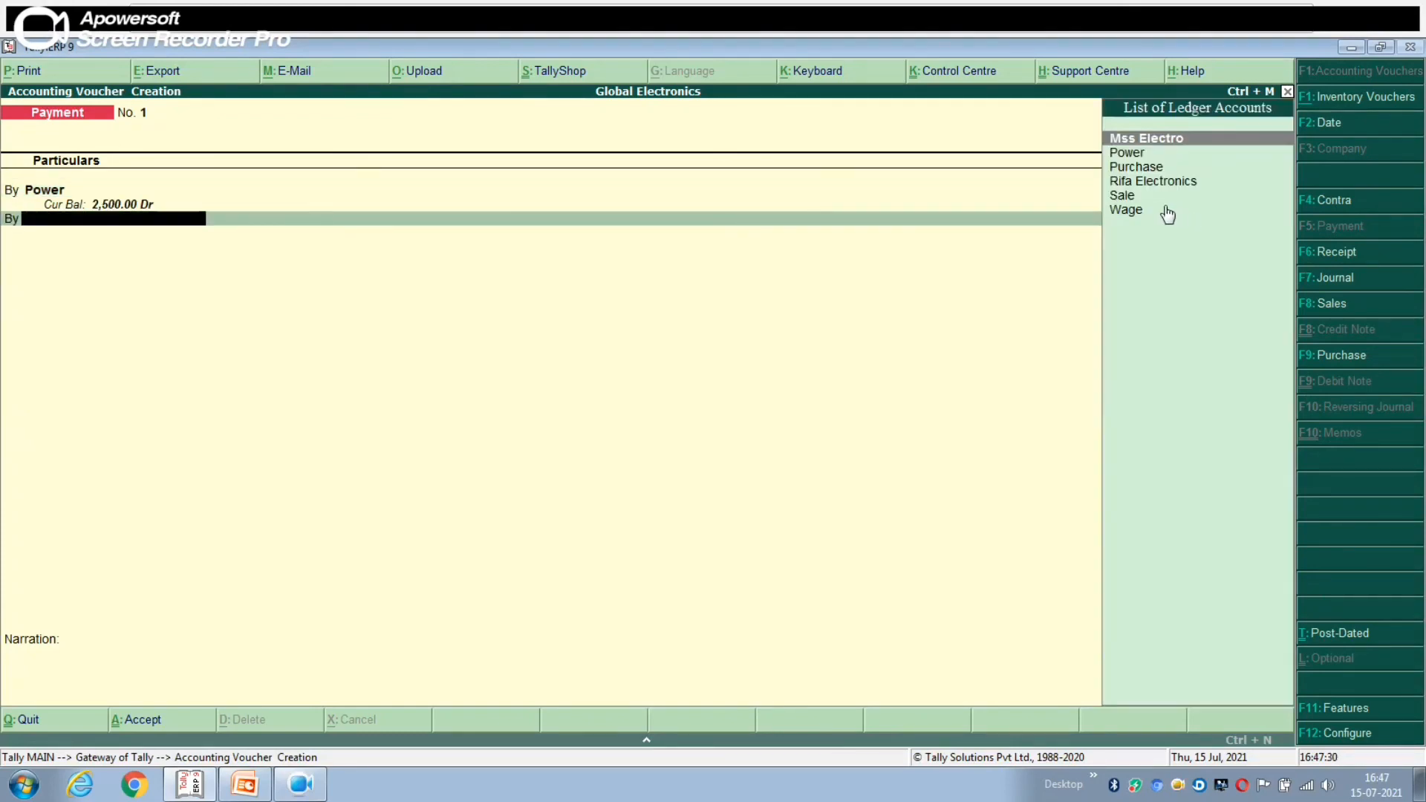
key("Down")
key("Down")
key("Down")
key("Down")
key("Down")
key("Return")
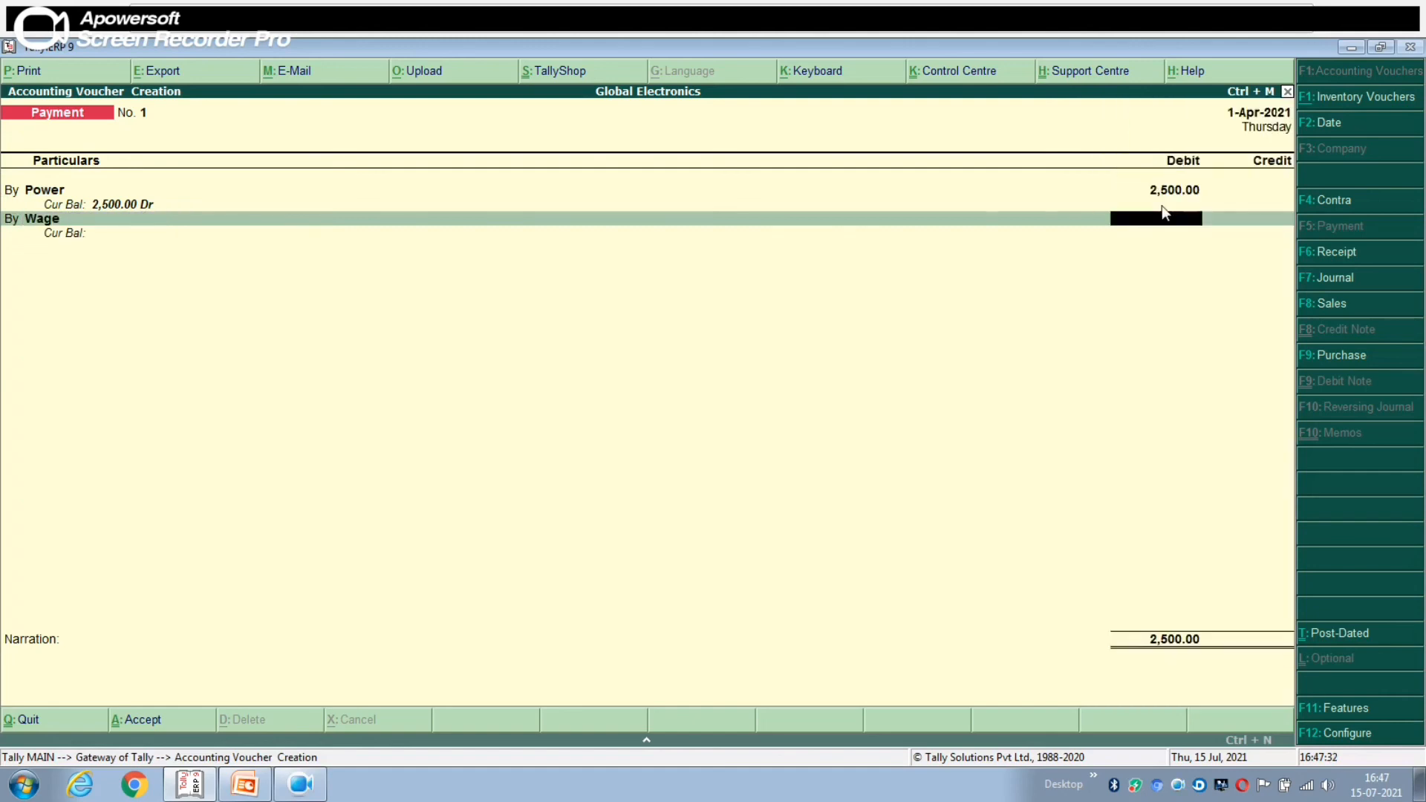
type("5000")
key("Return")
Credit Cash with 7,500, save the payment voucher without narration, and return to the Gateway of Tally
key("Return")
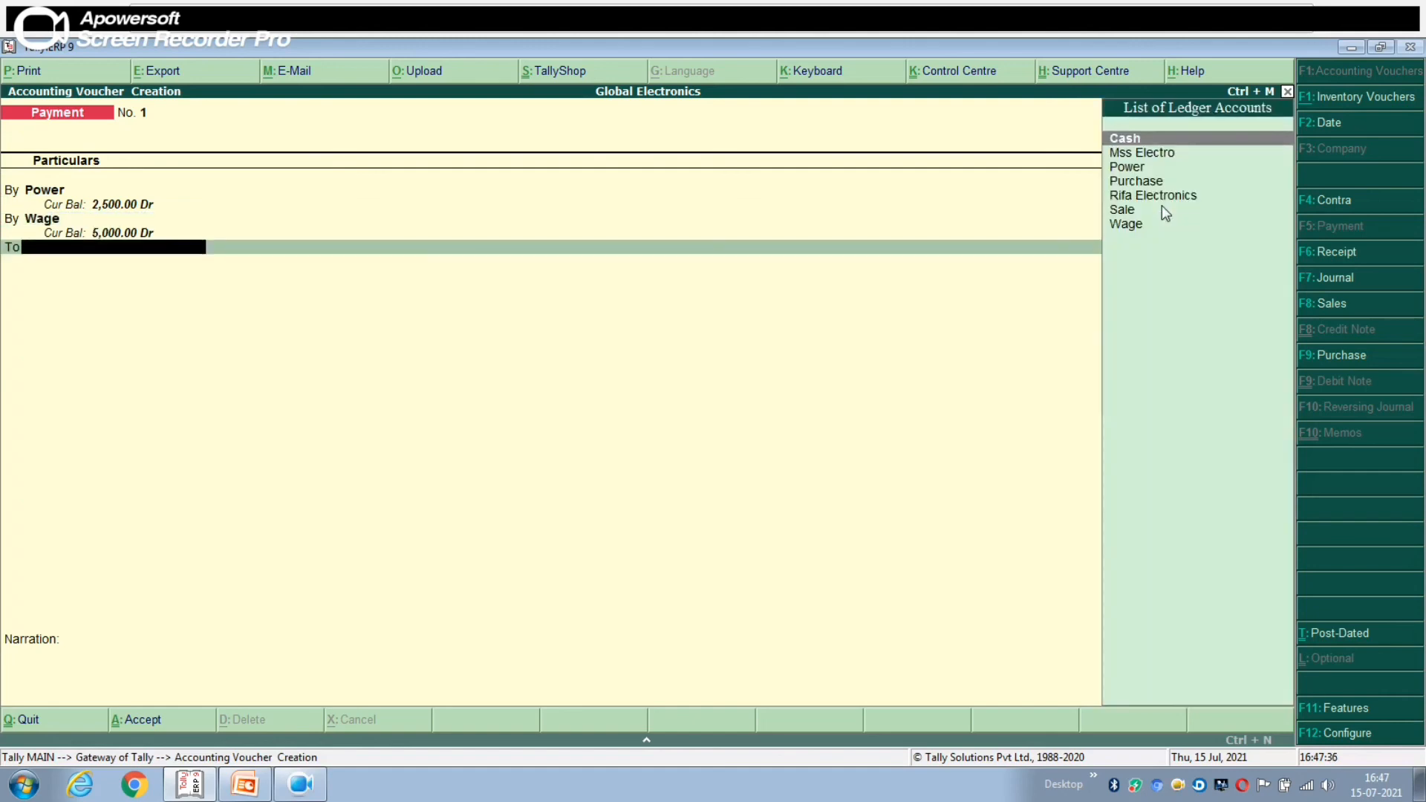
key("Return")
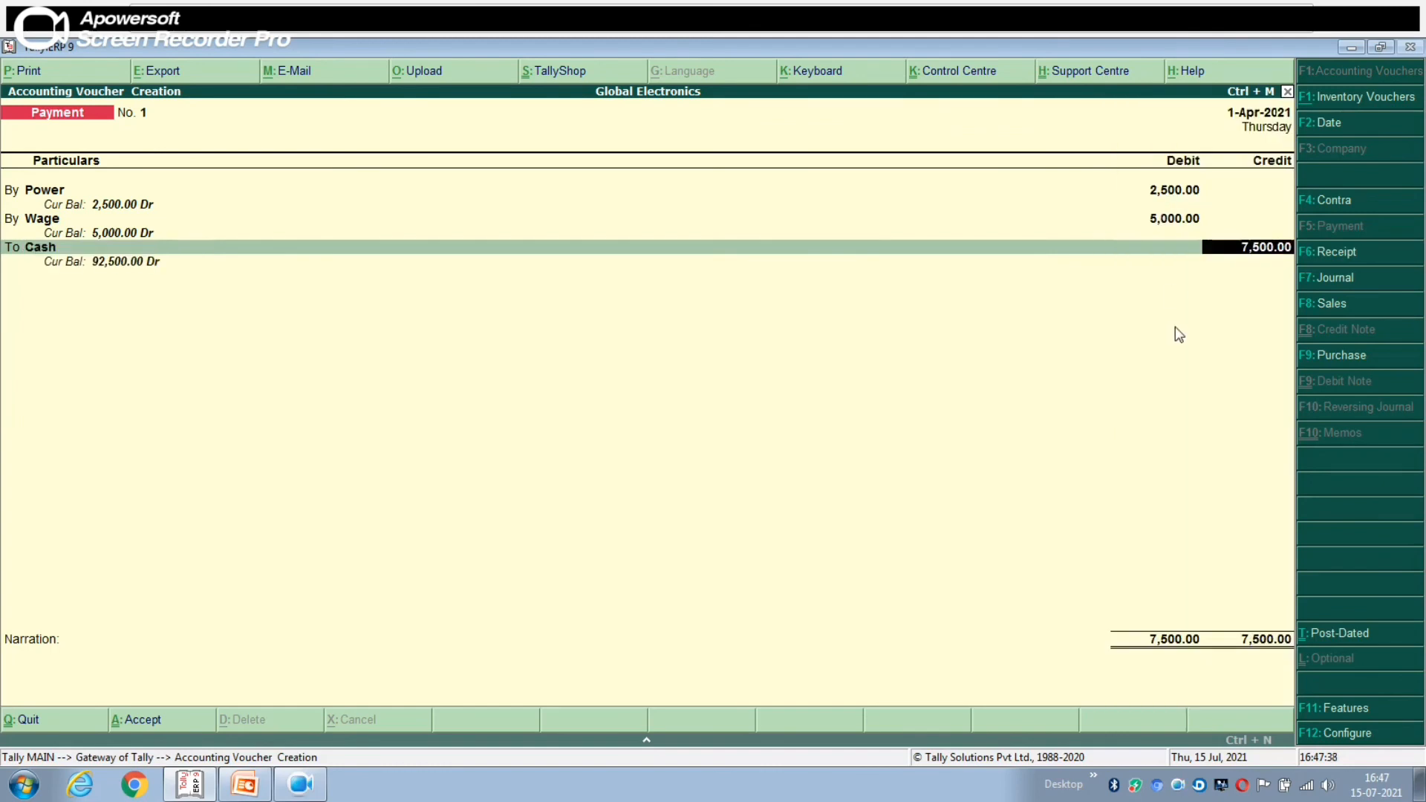
key("Return")
key("Return")
key("Return")
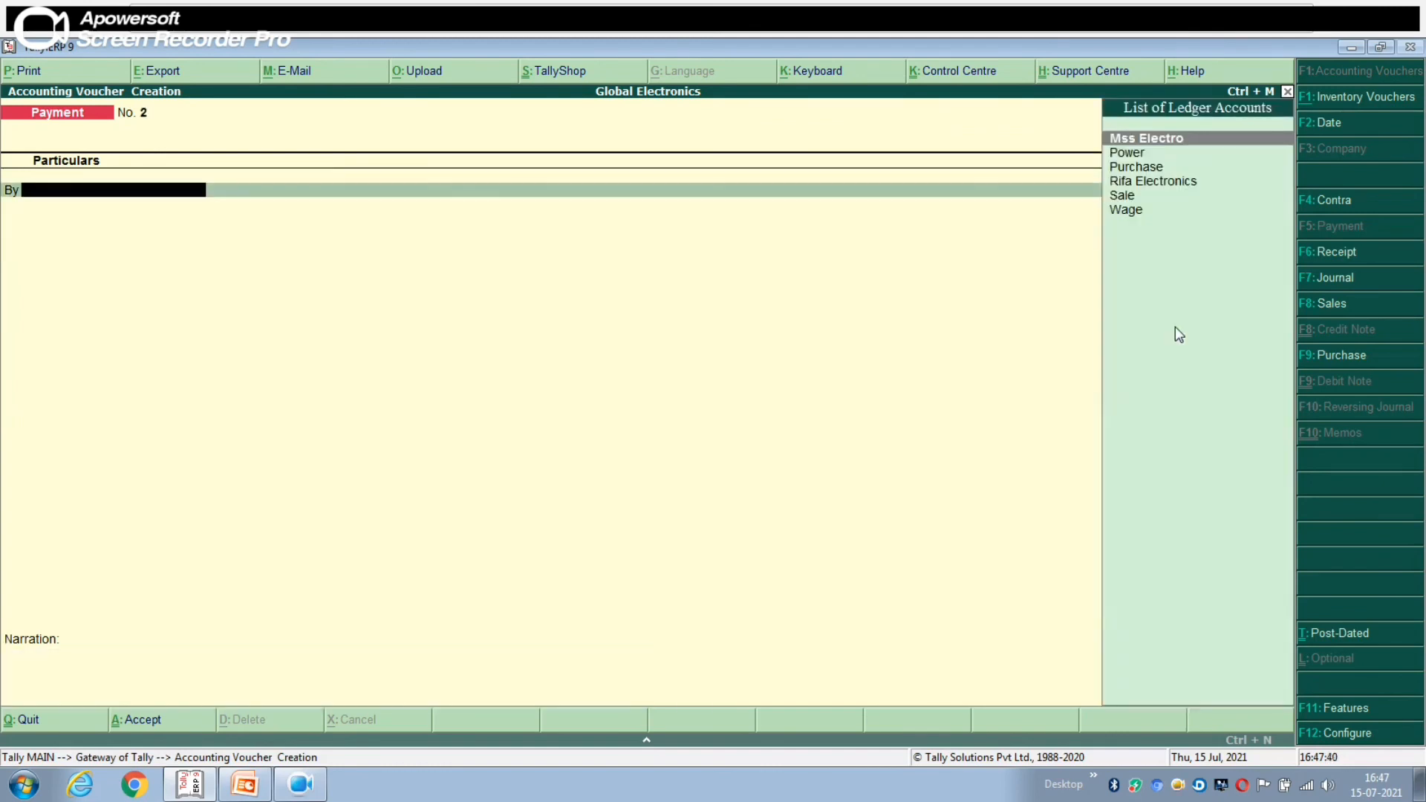
key("Escape")
key("Return")
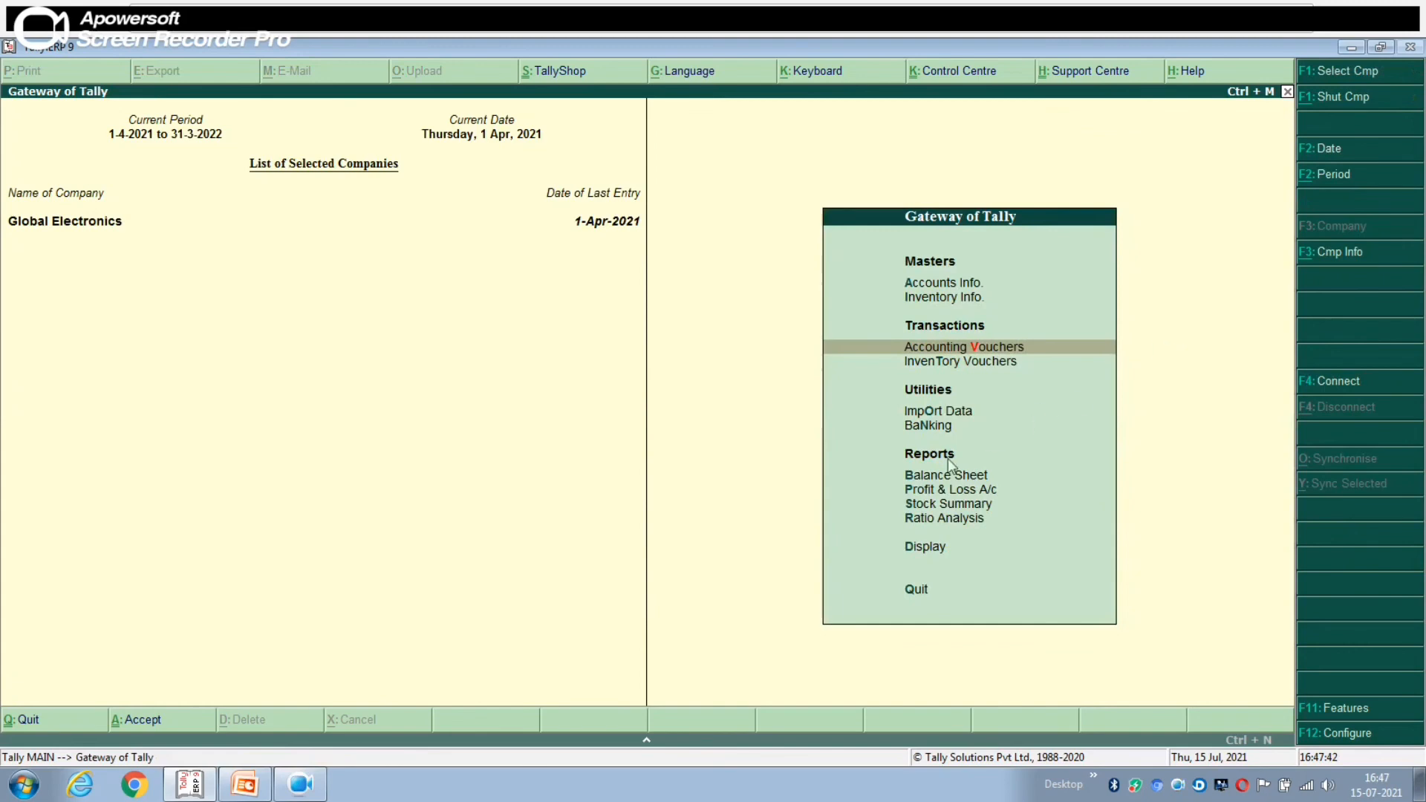
Check Power and Wage under Direct Expenses and the net profit in the detailed Profit & Loss A/c
left_click(946, 490)
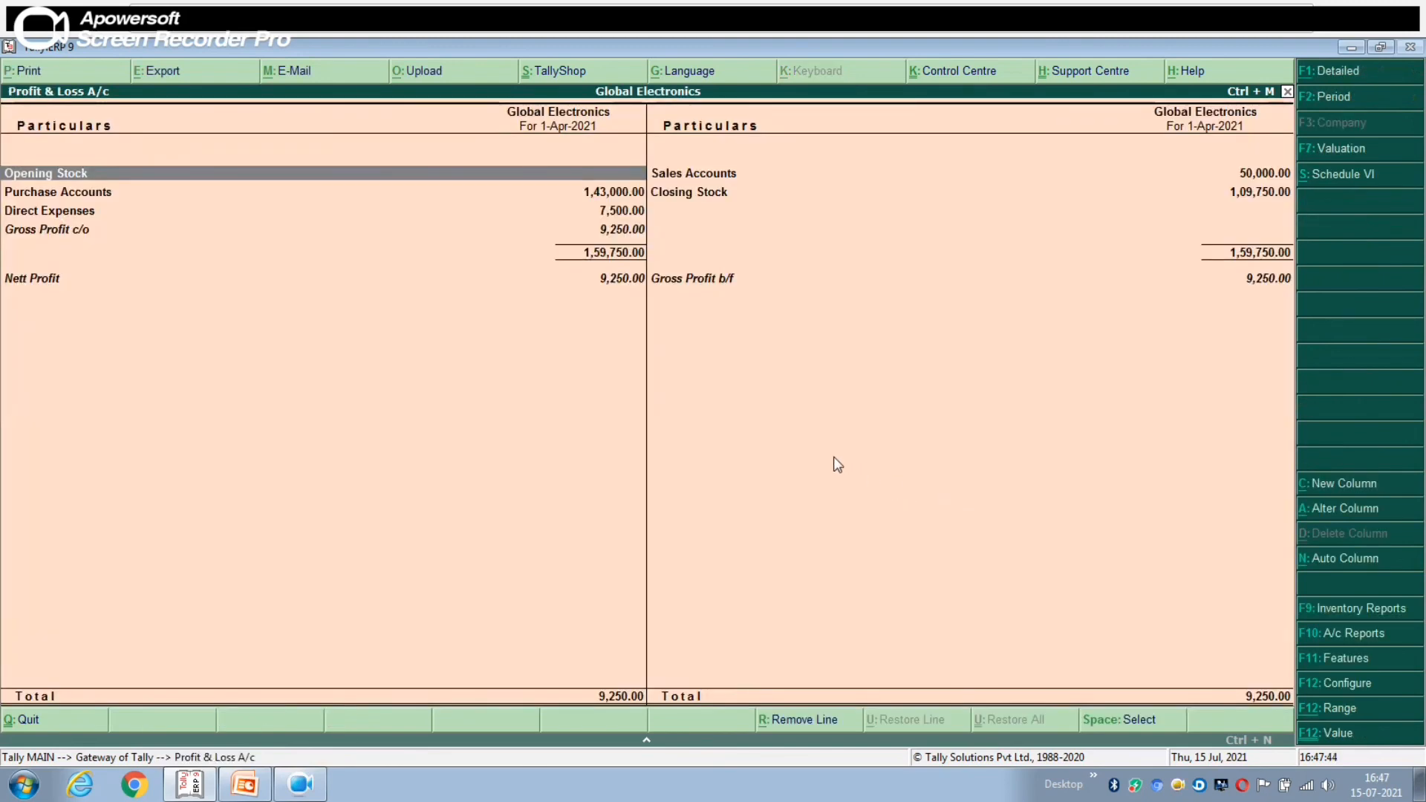
key("alt+F1")
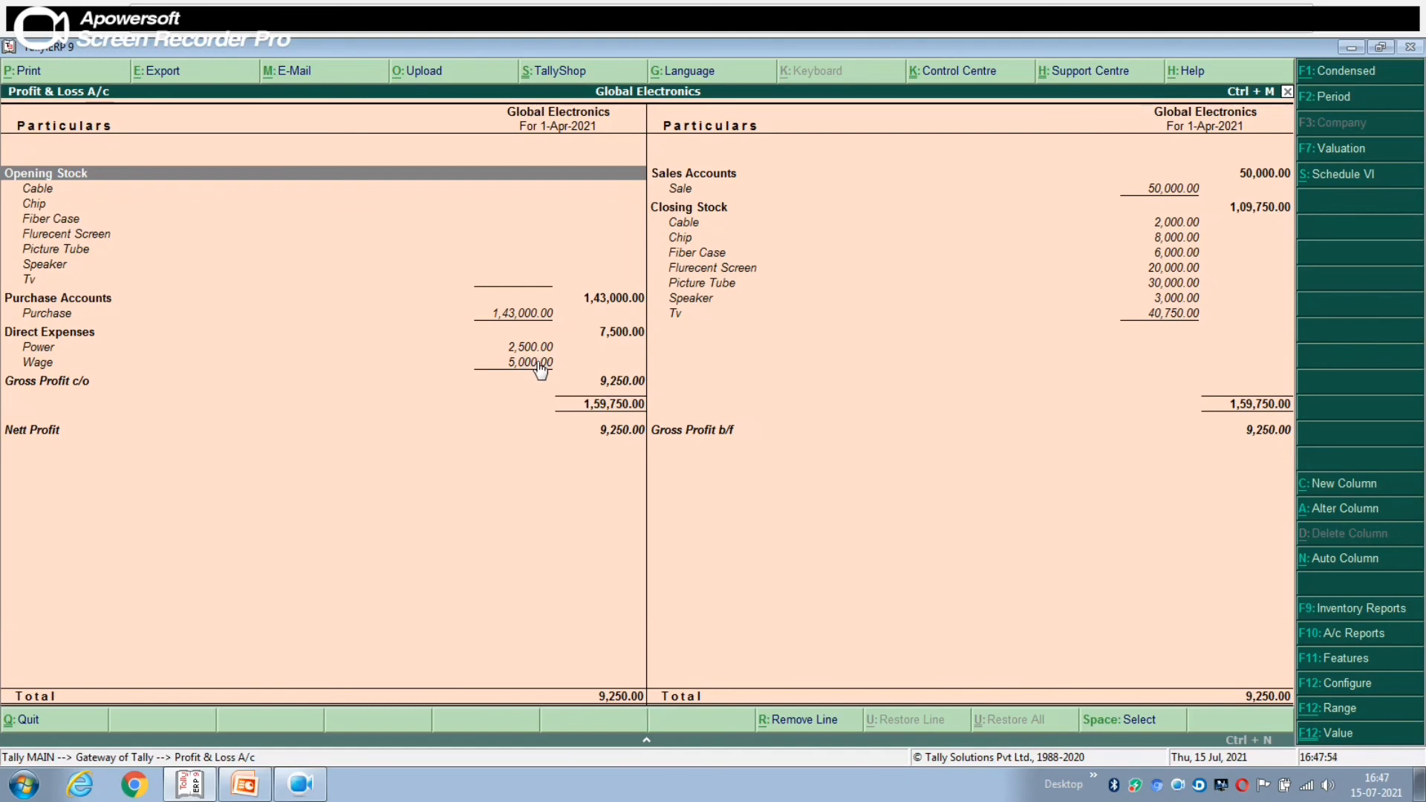
key("Escape")
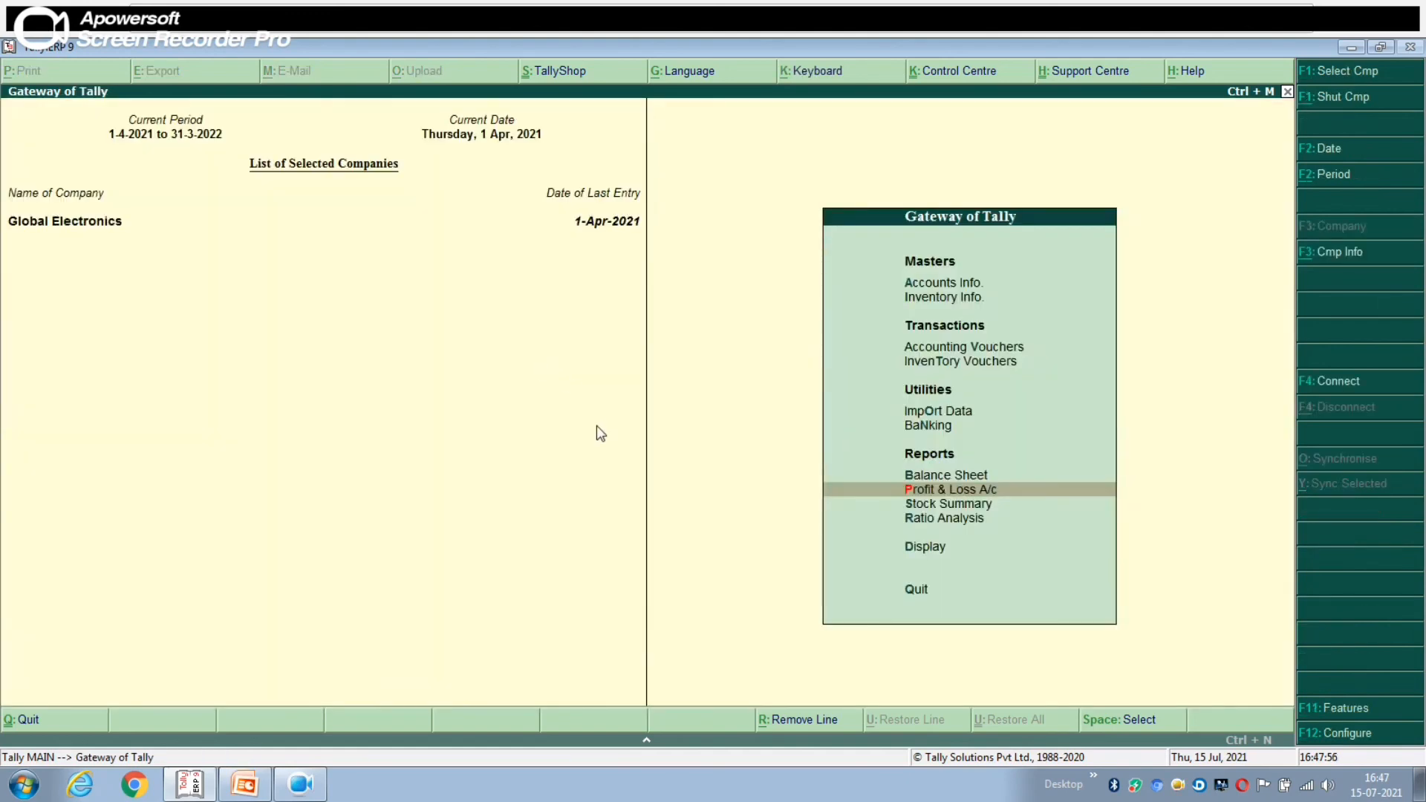
Move the Gateway of Tally selection back to Accounting Vouchers
key("Up")
key("Up")
key("Up")
key("Up")
key("Up")
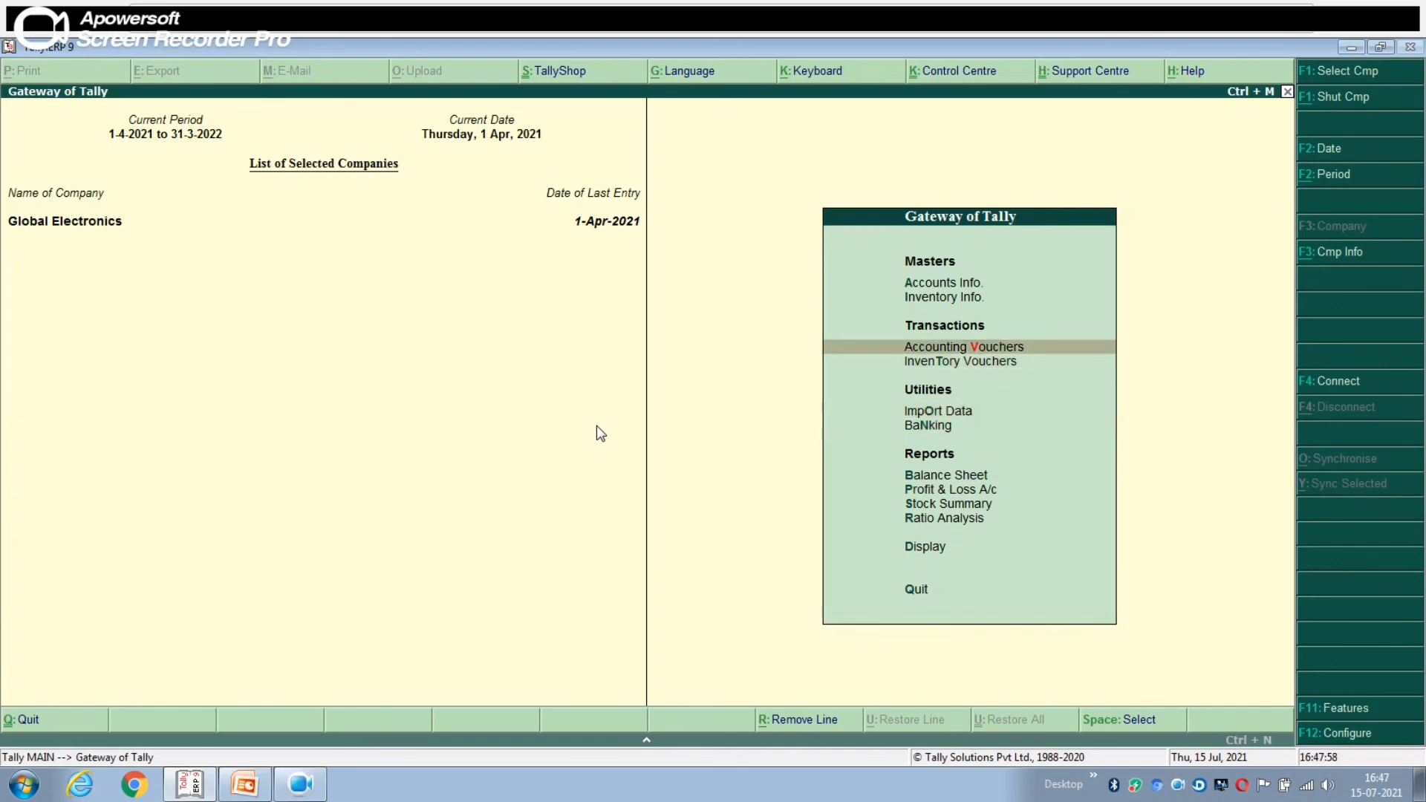